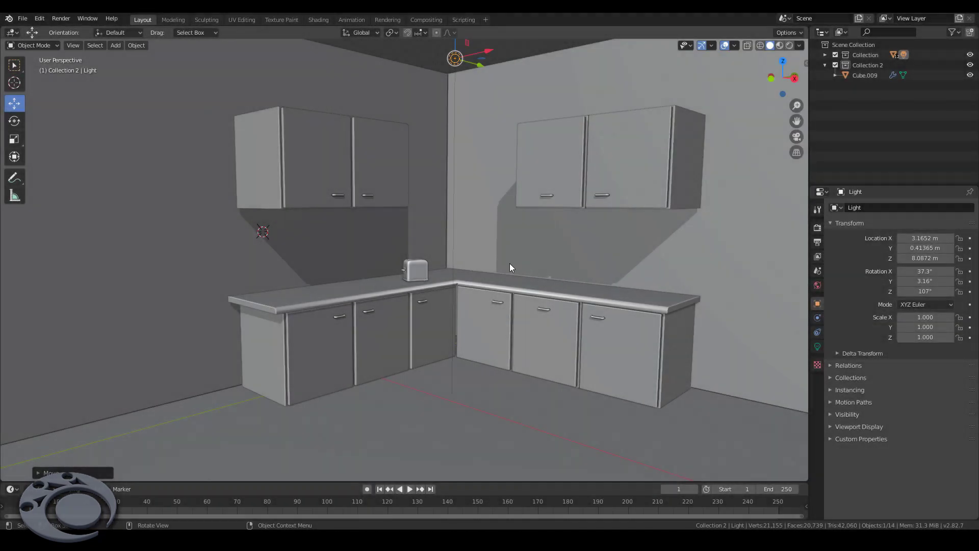
Step: Add three loop cuts to the countertop, sliding the lengthwise one toward the wall
mouse_move(509, 263)
middle_down()
mouse_move(444, 319)
mouse_move(366, 231)
middle_up()
scroll(366, 235, up, 2)
click(416, 265)
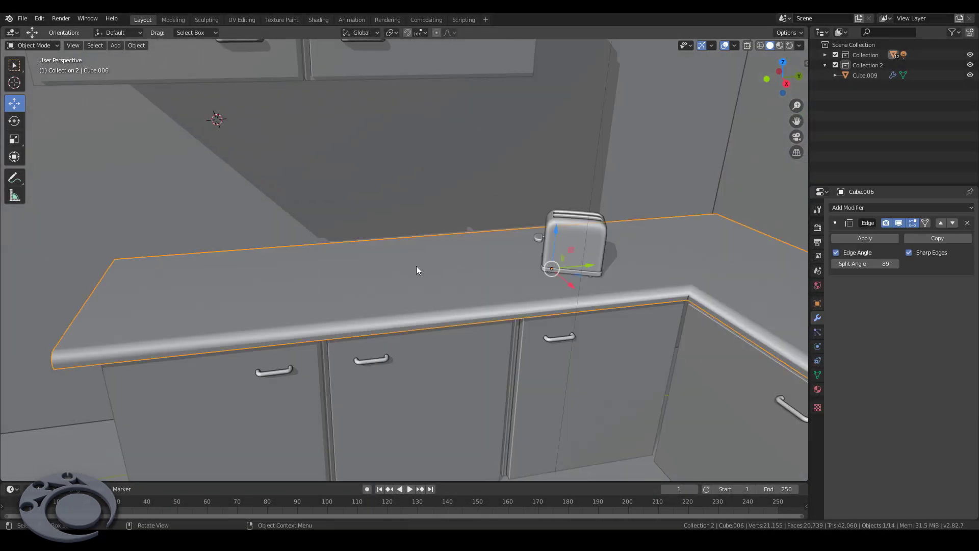
key(Tab)
key(ctrl+r)
click(361, 310)
key(ctrl+r)
click(431, 253)
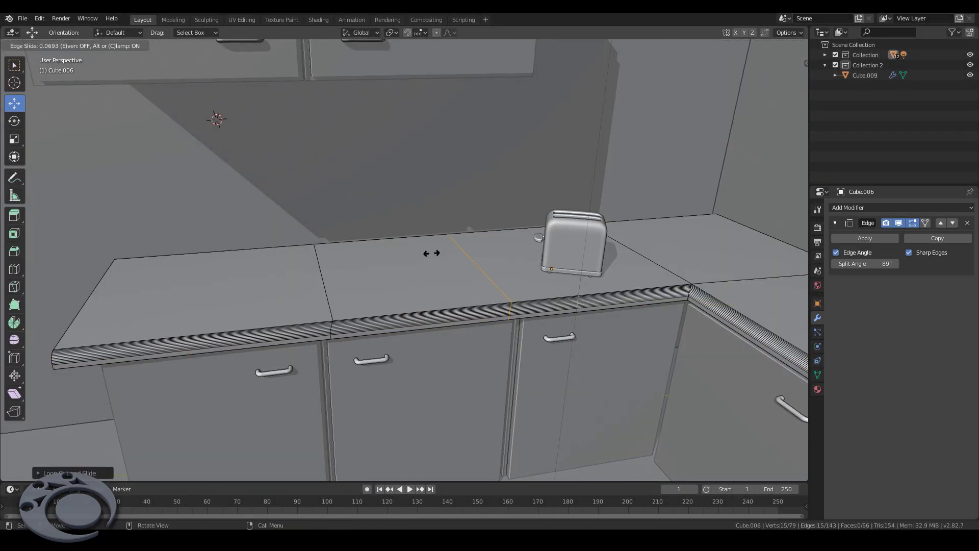
click(430, 256)
key(ctrl+r)
click(328, 317)
key(g)
key(g)
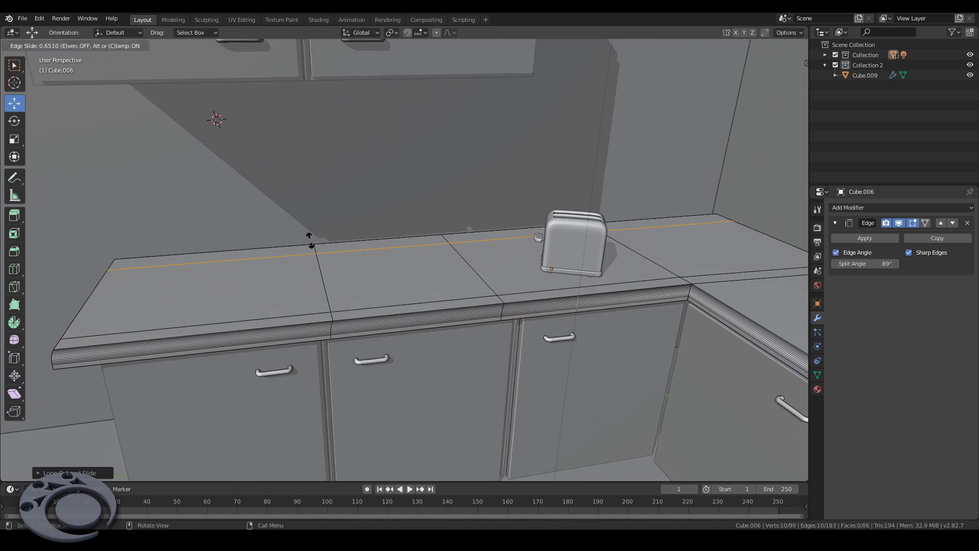
click(310, 240)
Step: Delete the counter face between the cuts to open a hole
middle_drag(310, 240, 388, 277)
scroll(387, 277, up, 2)
key(3)
click(387, 278)
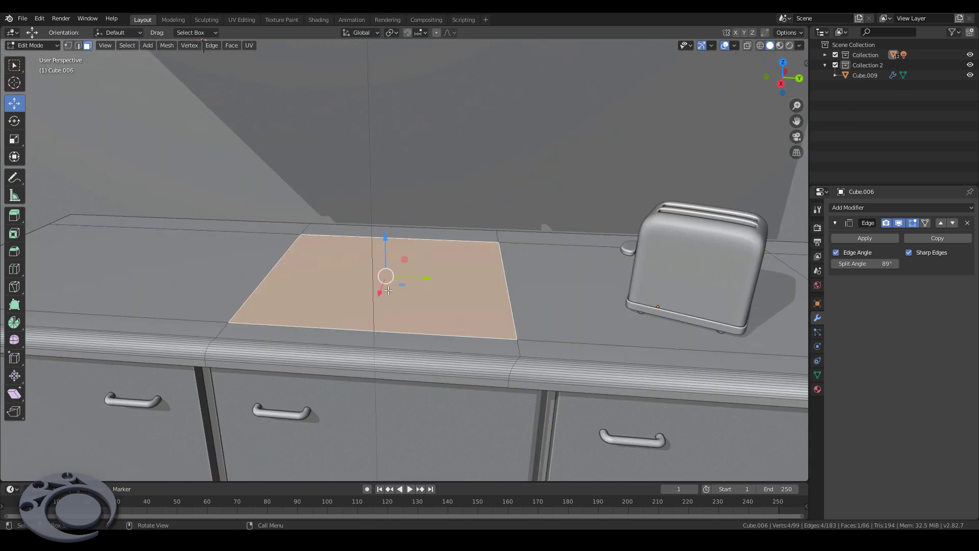
key(x)
click(391, 314)
Step: Bridge the hole's edge loops into recess walls and lower the edge split angle to 82°
key(2)
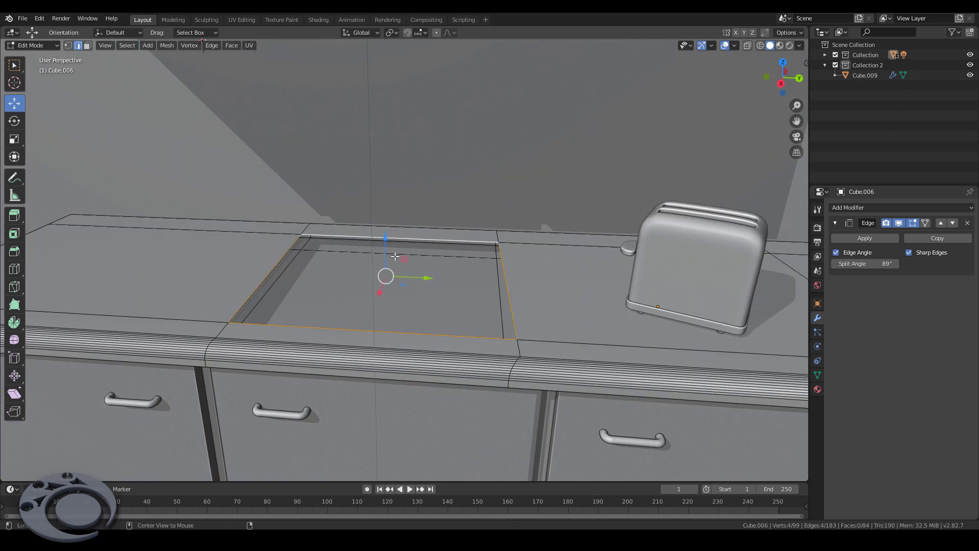
right_click(398, 255)
click(388, 265)
mouse_move(388, 265)
middle_down()
mouse_move(540, 290)
mouse_move(914, 278)
middle_up()
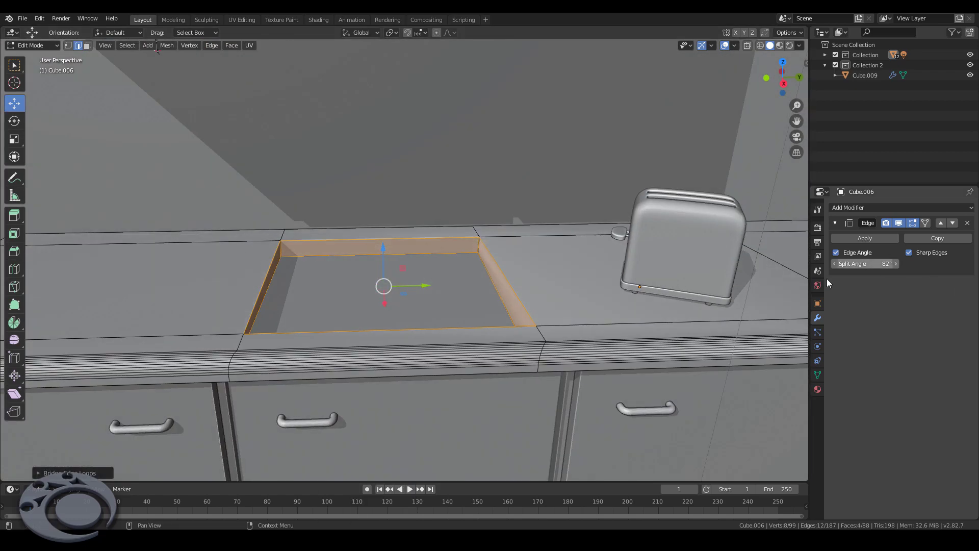
drag(867, 264, 857, 264)
middle_drag(408, 307, 341, 379)
key(Tab)
Step: Select the recess floor face on the Cube and move it lower
click(326, 427)
key(Tab)
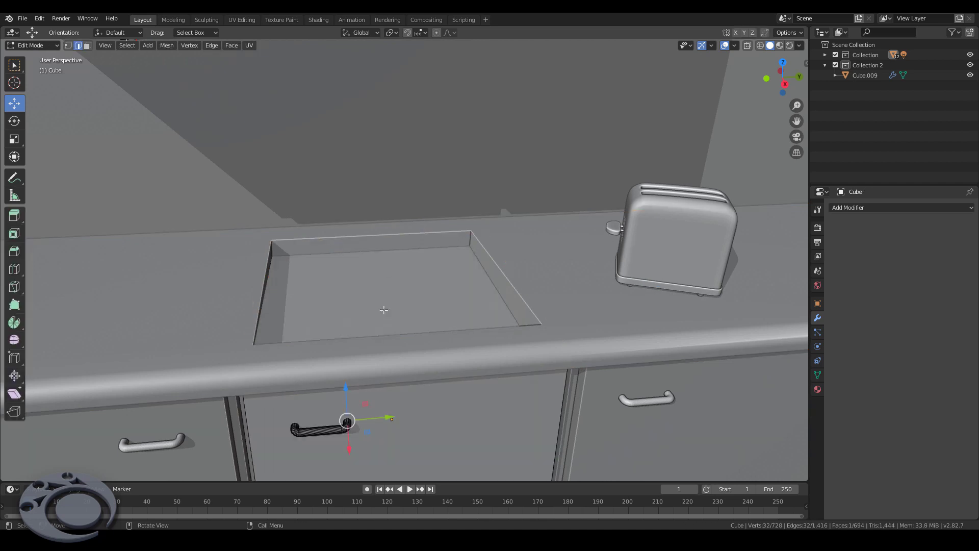
click(87, 45)
click(398, 300)
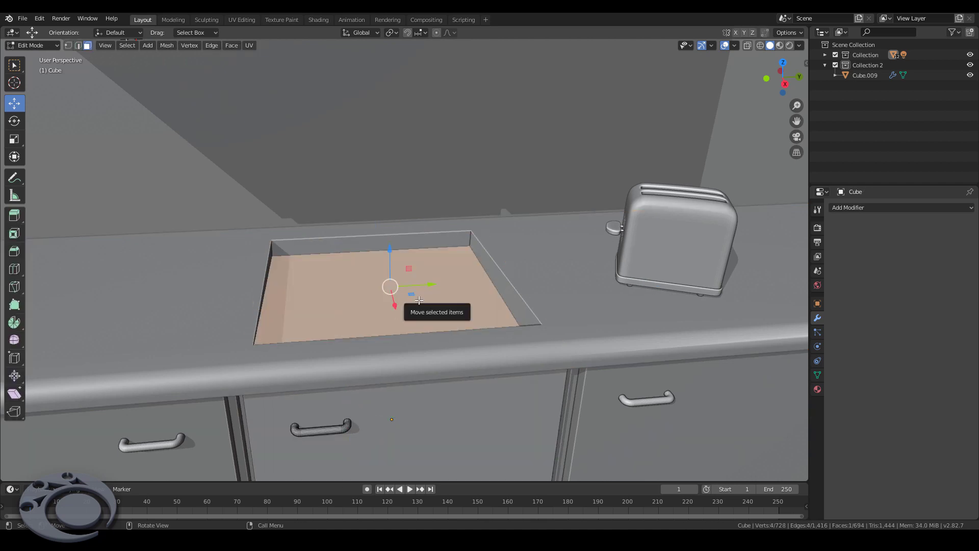
drag(419, 300, 421, 296)
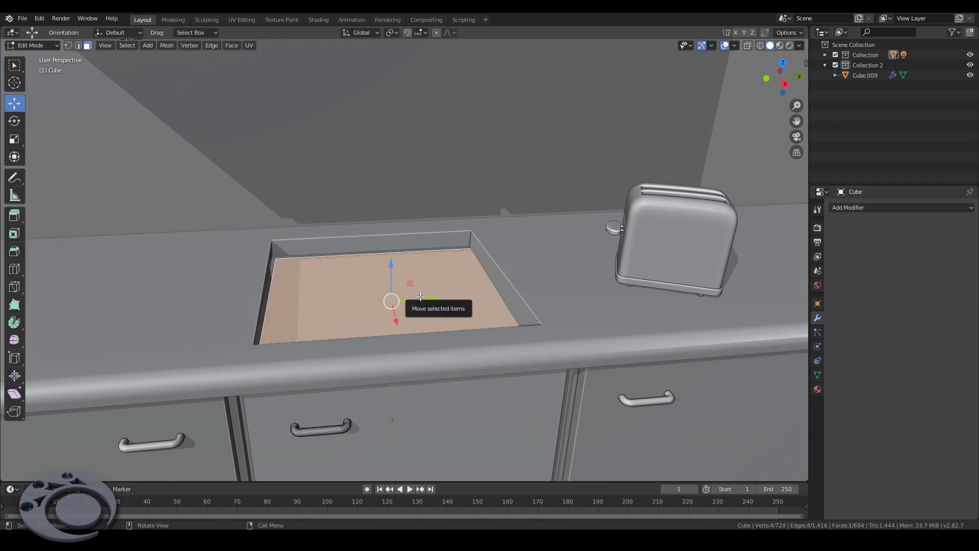
Step: Inset the recess floor face and scale it along X, then bring up the Add list
right_click(420, 295)
key(h)
key(alt+h)
key(i)
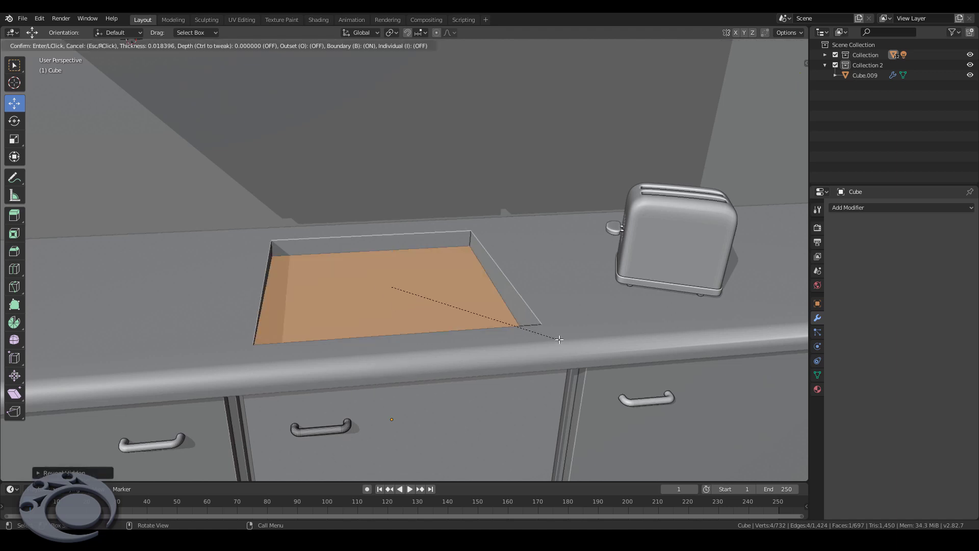
key(Escape)
key(s)
key(x)
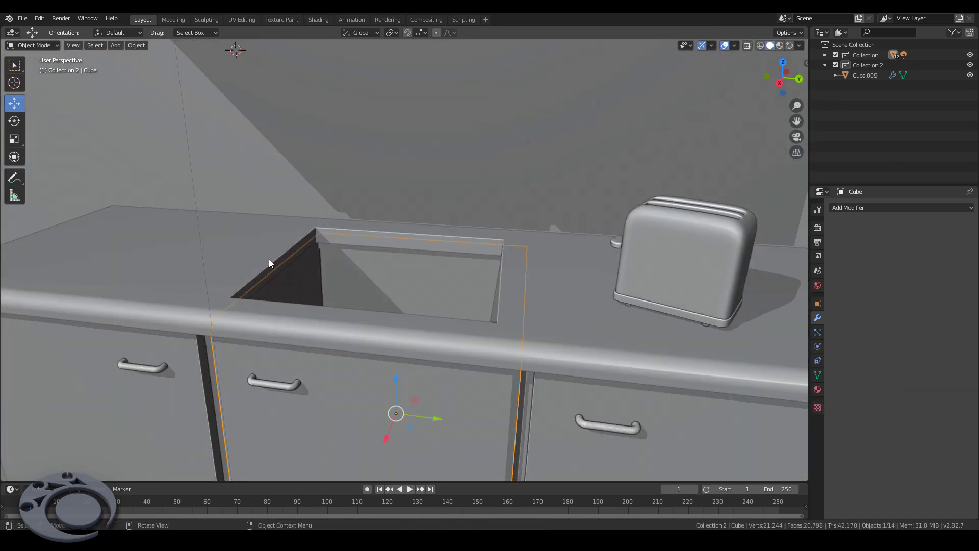
key(shift+a)
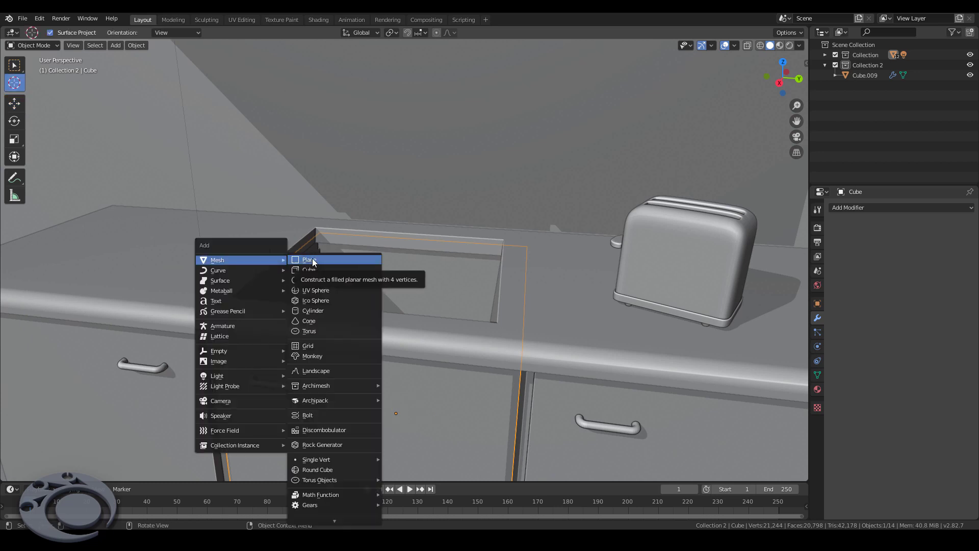
Step: Add a plane and widen it along X to span the counter section
click(309, 258)
middle_drag(311, 269, 74, 149)
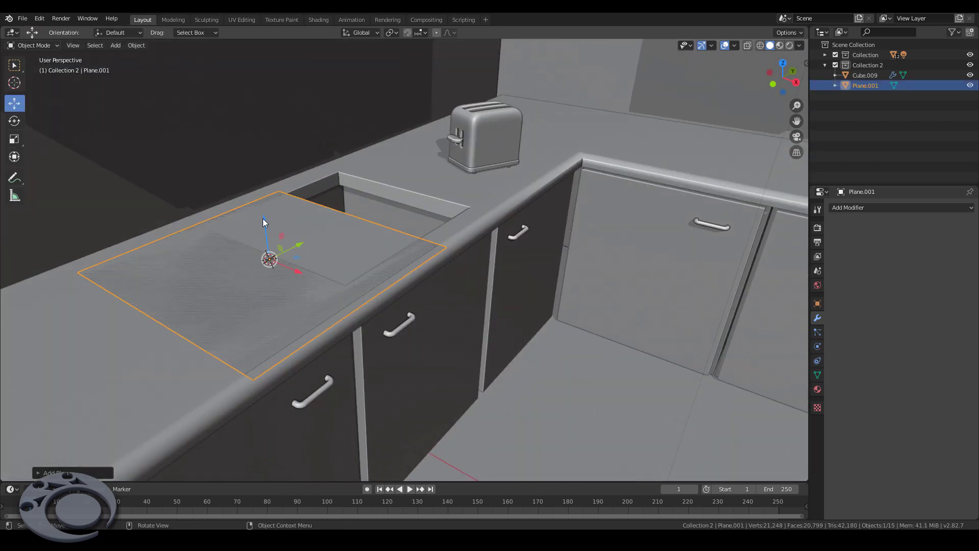
key(Tab)
key(s)
key(x)
click(418, 371)
middle_drag(418, 372, 459, 317)
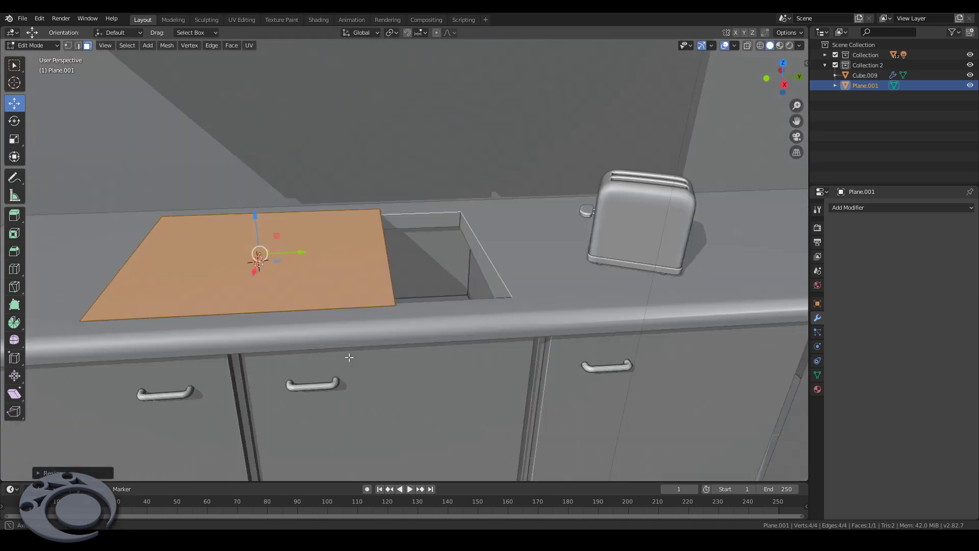
key(s)
key(x)
click(524, 372)
scroll(477, 280, up, 3)
Step: Loop cut the plane through its centre and add a level-2 Subdivision Surface
middle_drag(477, 279, 453, 361)
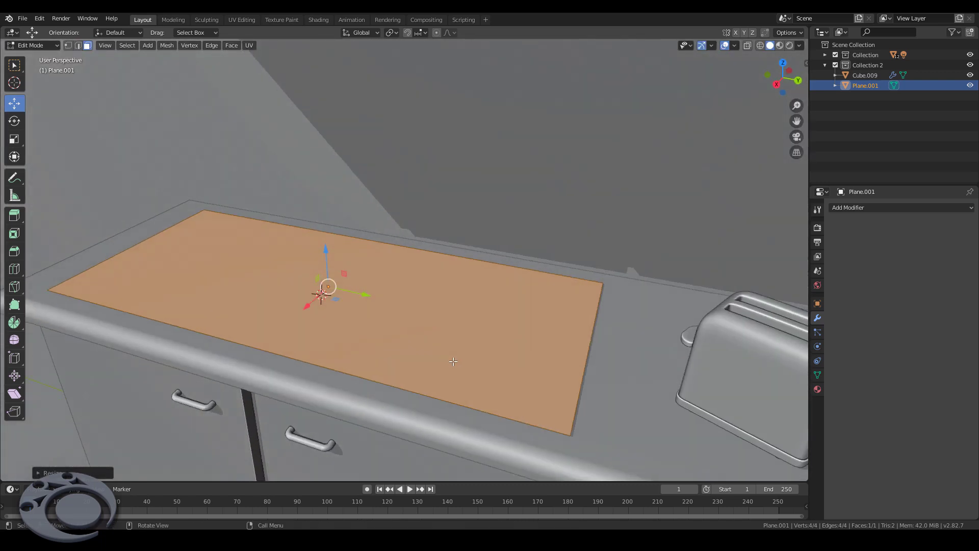
key(ctrl+r)
click(369, 240)
right_click(369, 240)
key(a)
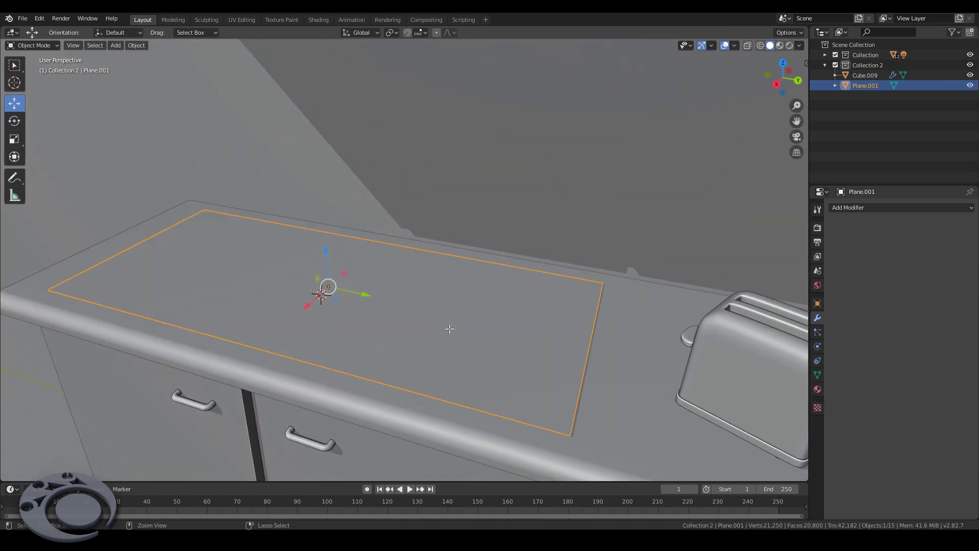
key(ctrl+2)
Step: Add several cross cuts and a lengthwise cut to the sink plane
key(alt+a)
middle_drag(460, 311, 372, 247)
key(ctrl+r)
click(372, 247)
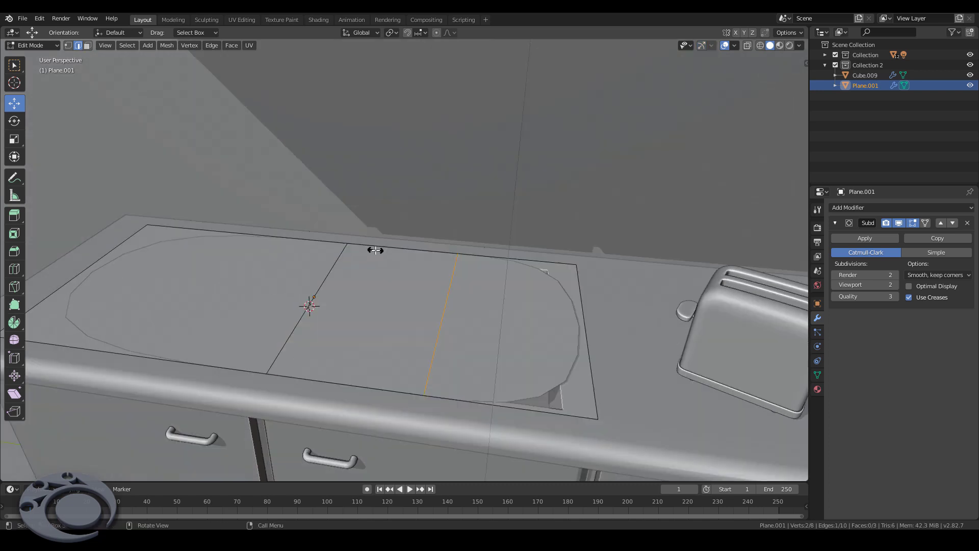
click(291, 241)
click(485, 262)
key(ctrl+r)
click(301, 235)
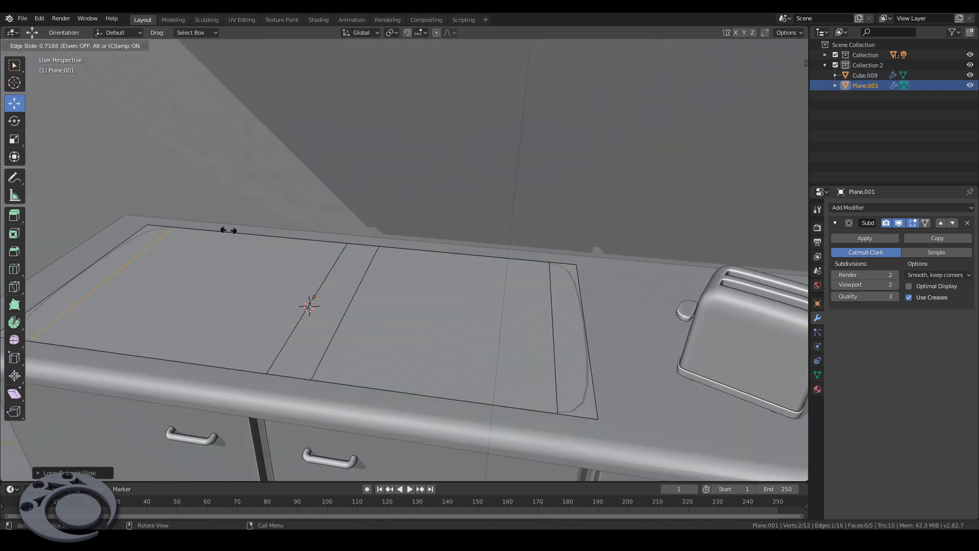
click(240, 232)
key(ctrl+r)
click(286, 237)
key(ctrl+r)
click(357, 265)
Step: Extrude the middle face downward to form the basin
click(386, 226)
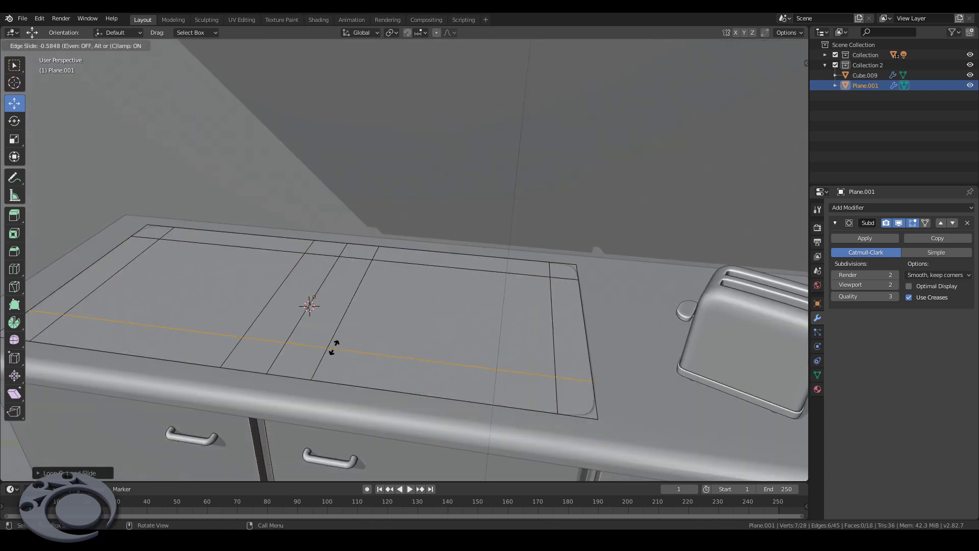
click(89, 45)
click(449, 321)
key(e)
click(484, 354)
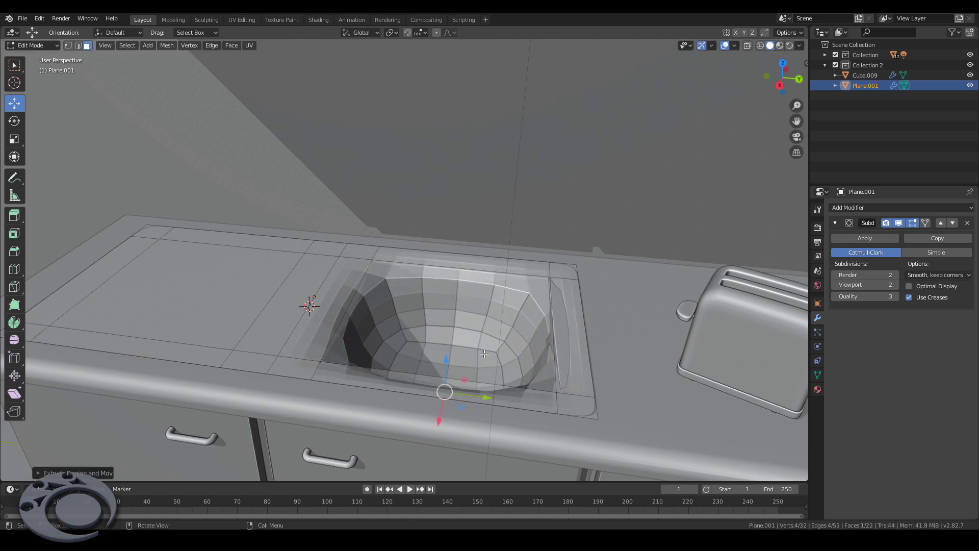
Step: Add supporting edge loops near the basin rim to square its shape
key(ctrl+r)
click(365, 287)
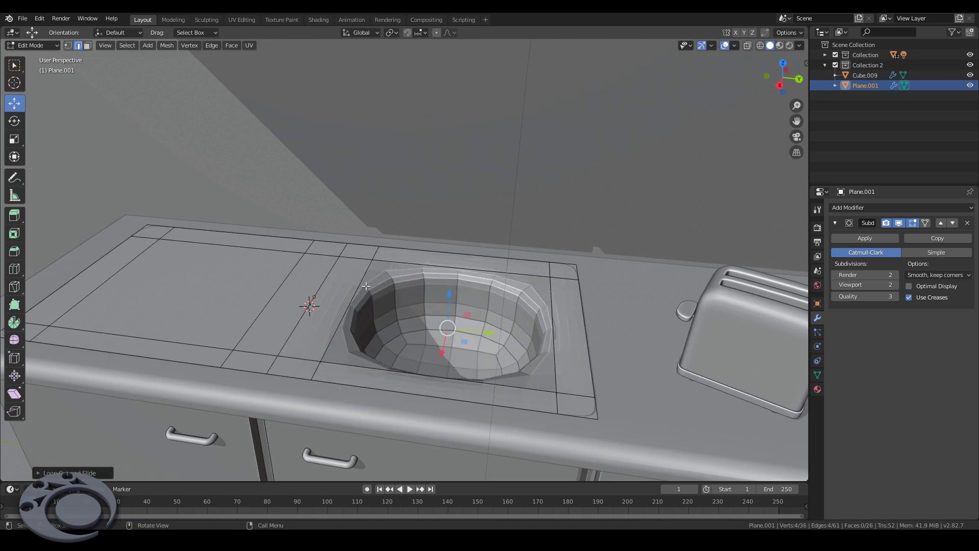
click(356, 253)
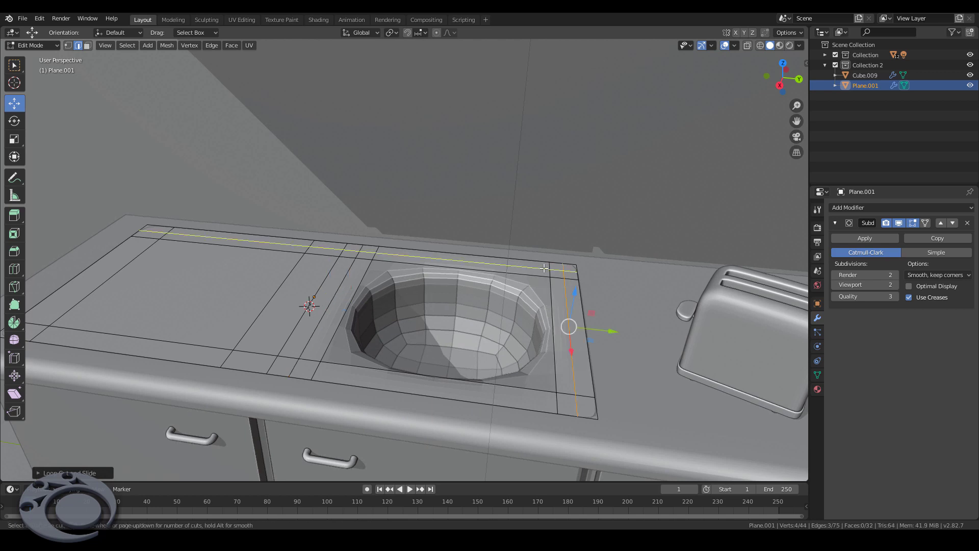
click(489, 372)
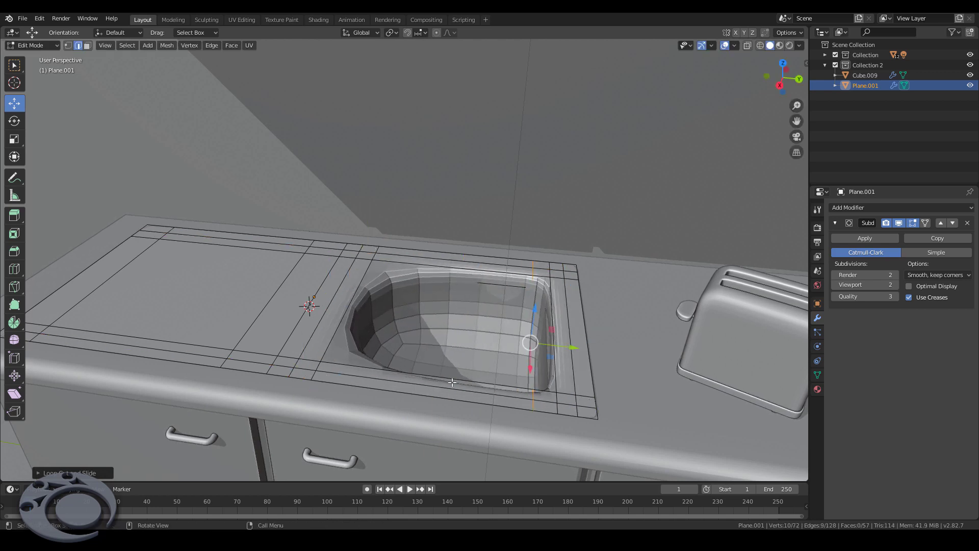
click(324, 369)
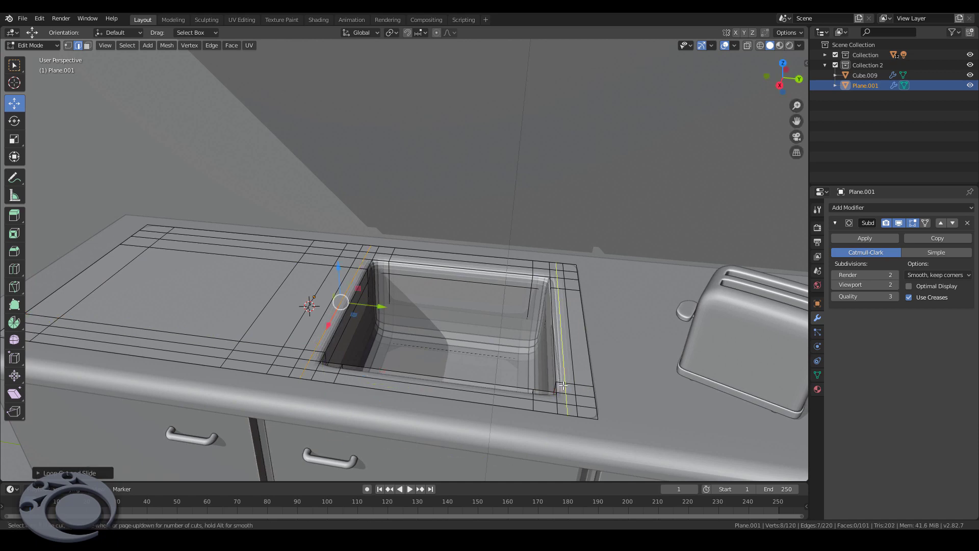
click(548, 273)
Step: Loop cut the sink and extrude the rim face loop along its normal
scroll(323, 370, down, 4)
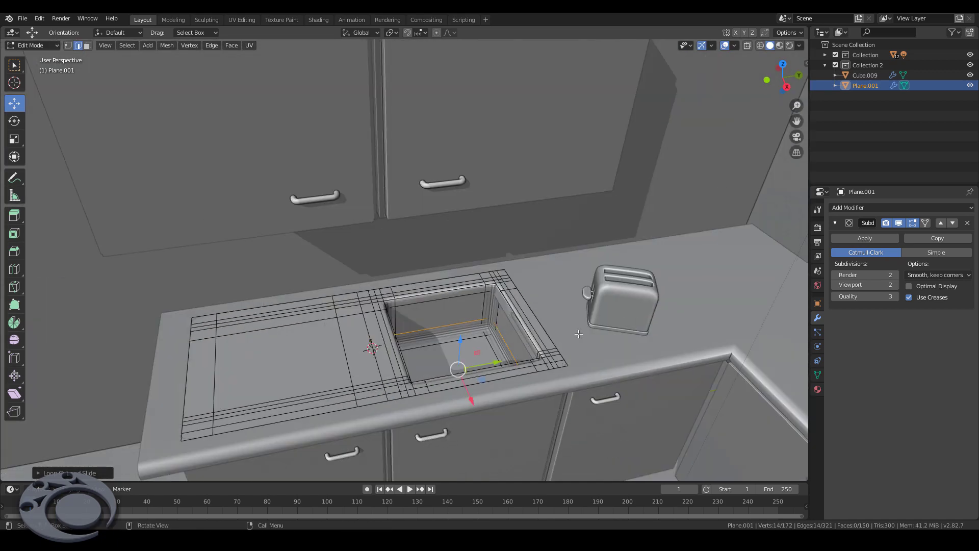
scroll(324, 370, up, 4)
key(Tab)
key(Tab)
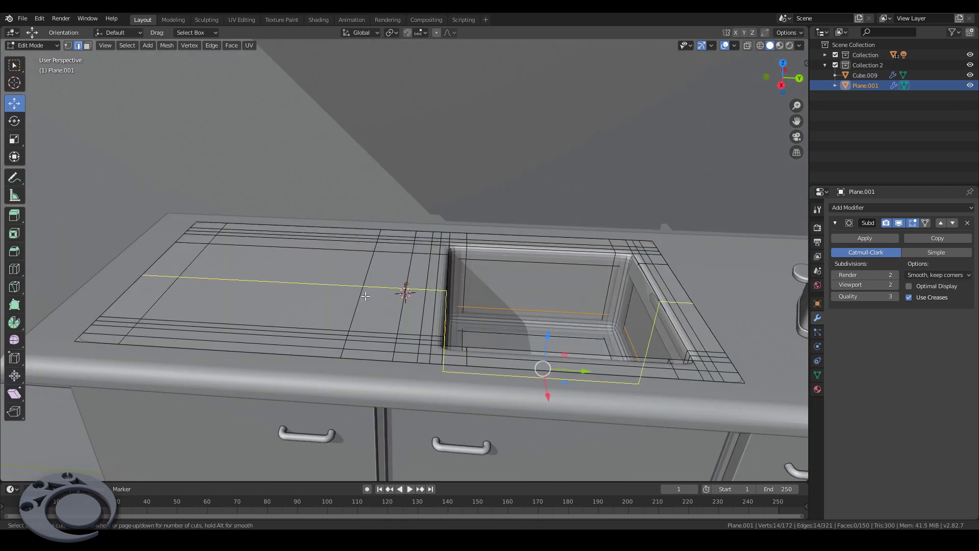
scroll(366, 296, up, 5)
click(365, 296)
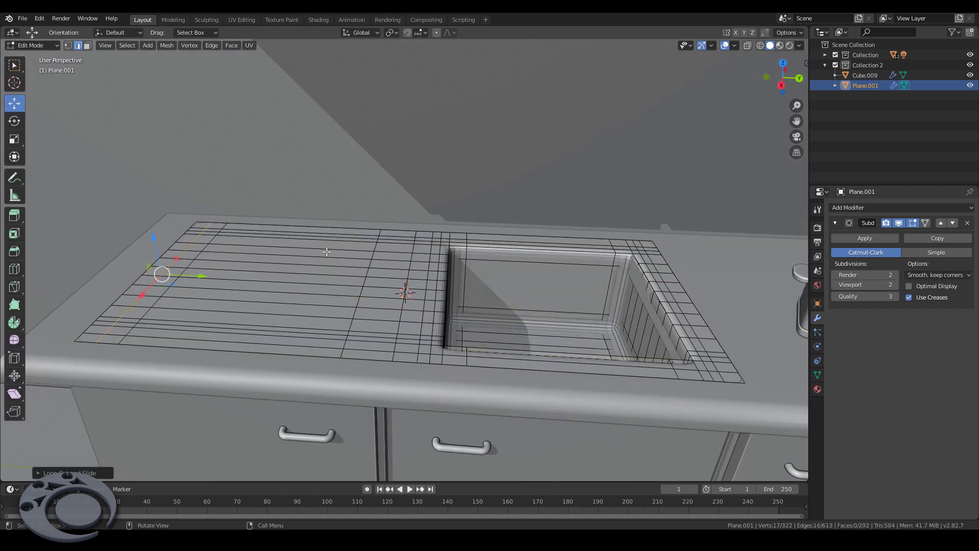
key(3)
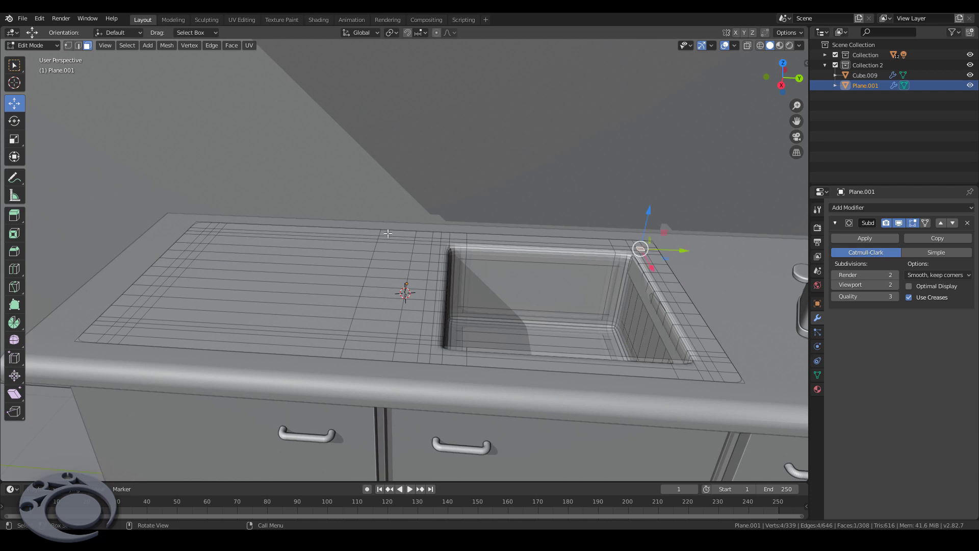
click(114, 331)
click(206, 232)
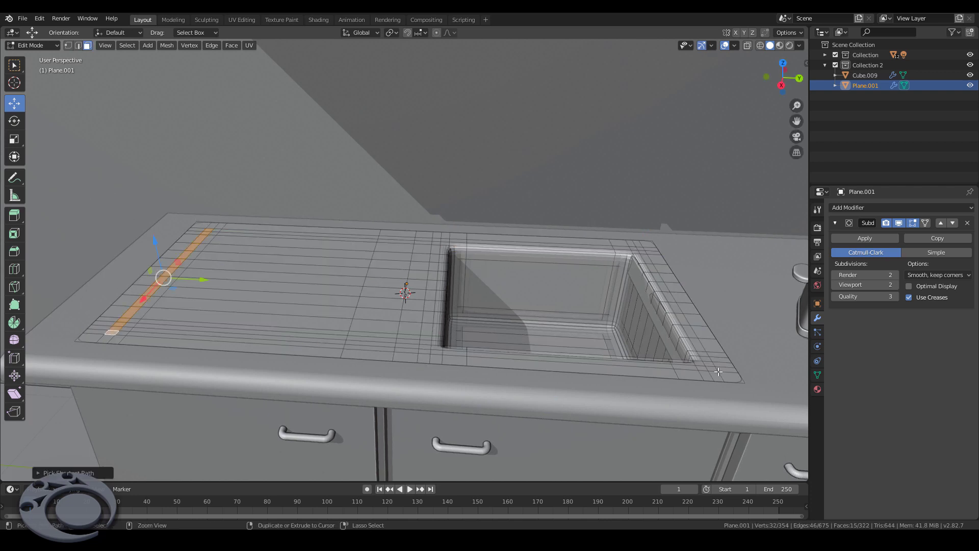
key(e)
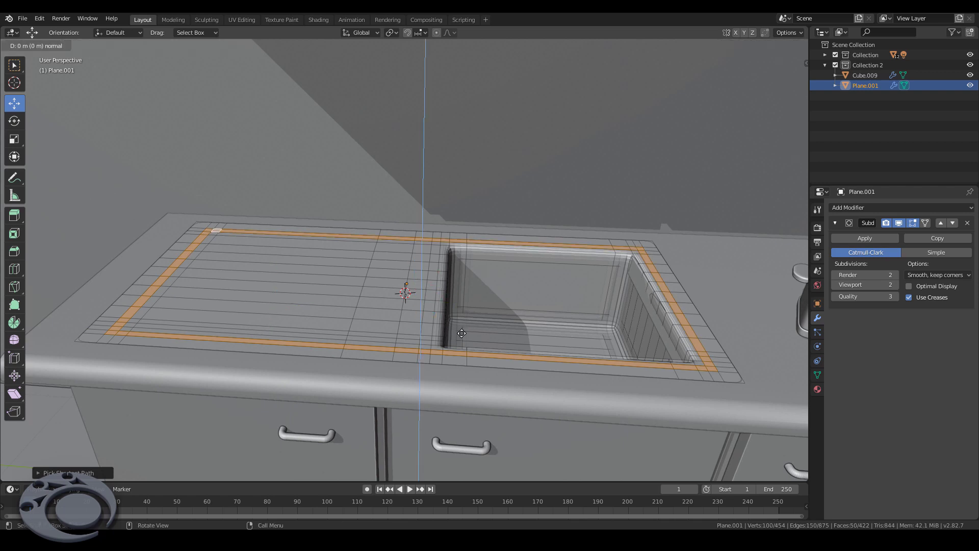
click(463, 332)
Step: Extrude four draining-board strips into recessed grooves
click(288, 251)
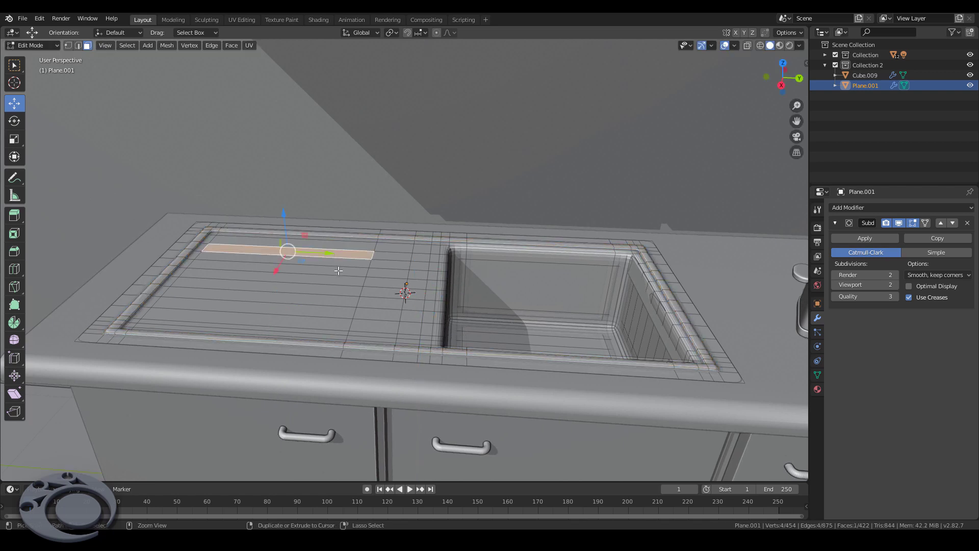
shift+click(278, 268)
shift+click(268, 286)
shift+click(255, 307)
key(e)
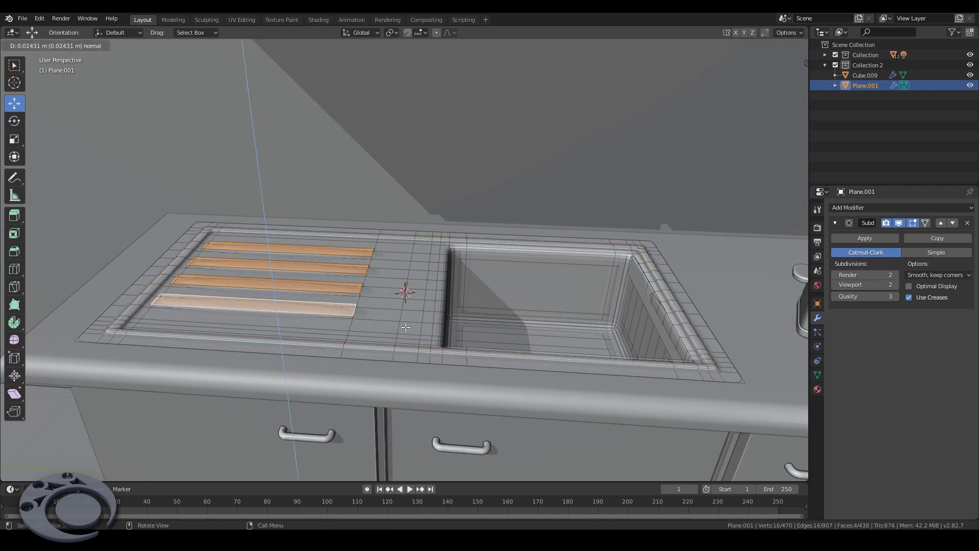
click(406, 327)
Step: Nudge the sink twice along Y so it sits flush in the counter opening
key(Tab)
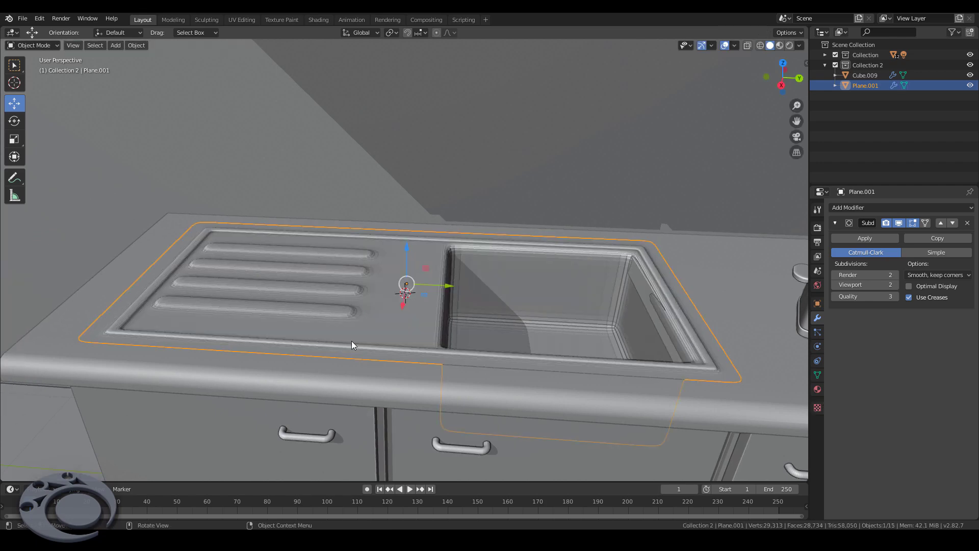
middle_drag(352, 346, 374, 311)
right_click(374, 297)
key(Escape)
scroll(446, 301, up, 2)
key(g)
key(y)
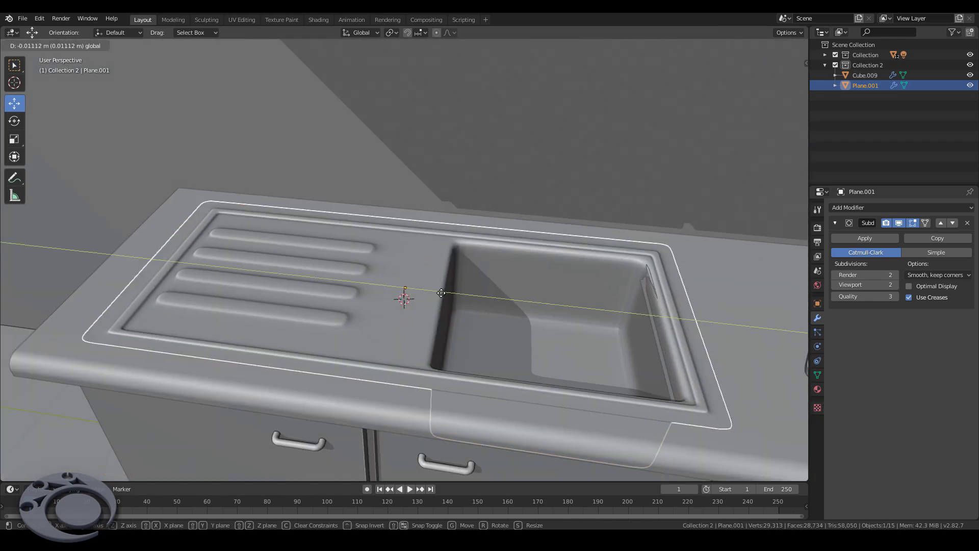
click(451, 282)
scroll(457, 280, down, 4)
key(g)
key(y)
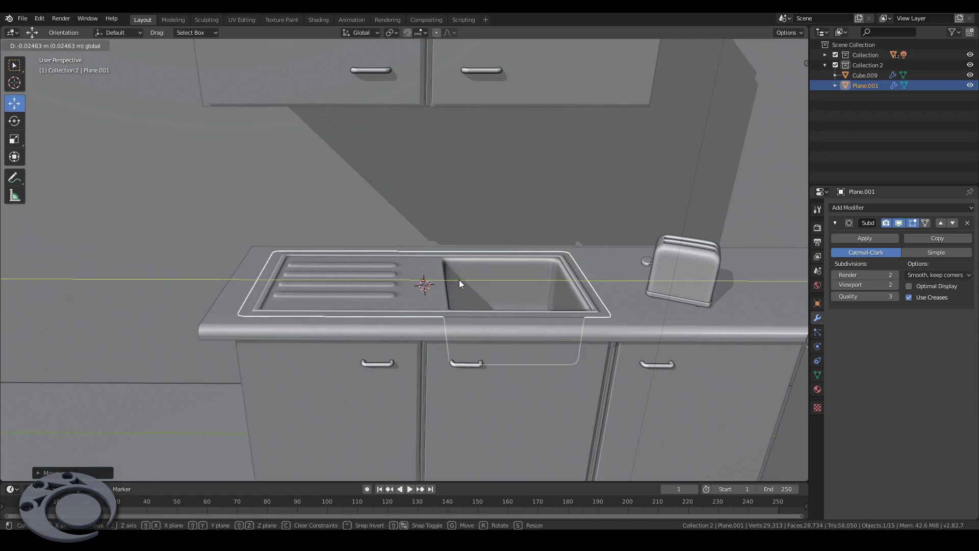
click(459, 280)
scroll(572, 276, up, 3)
Step: Select the countertop's edge loop at the sink opening in Edit Mode
middle_drag(574, 280, 593, 292)
click(635, 275)
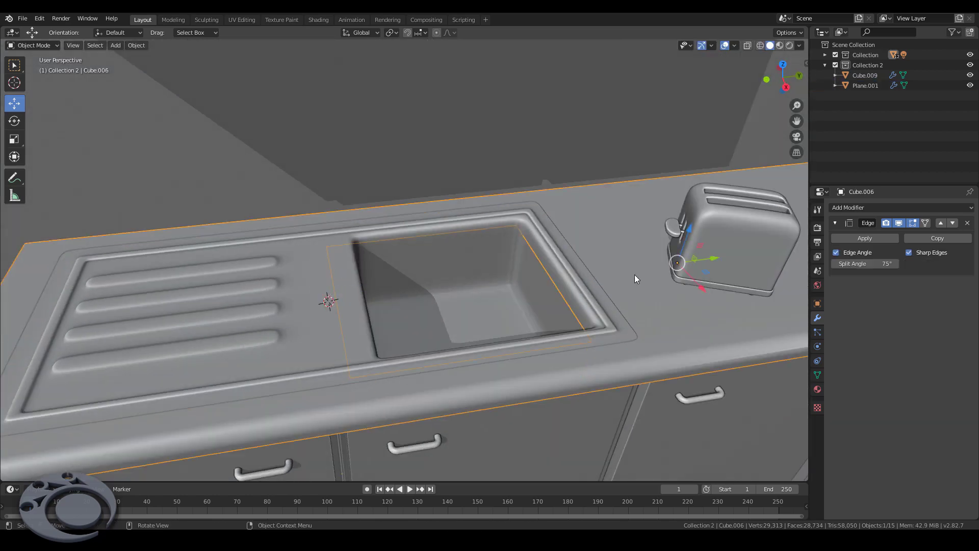
key(Tab)
alt+click(556, 276)
key(Tab)
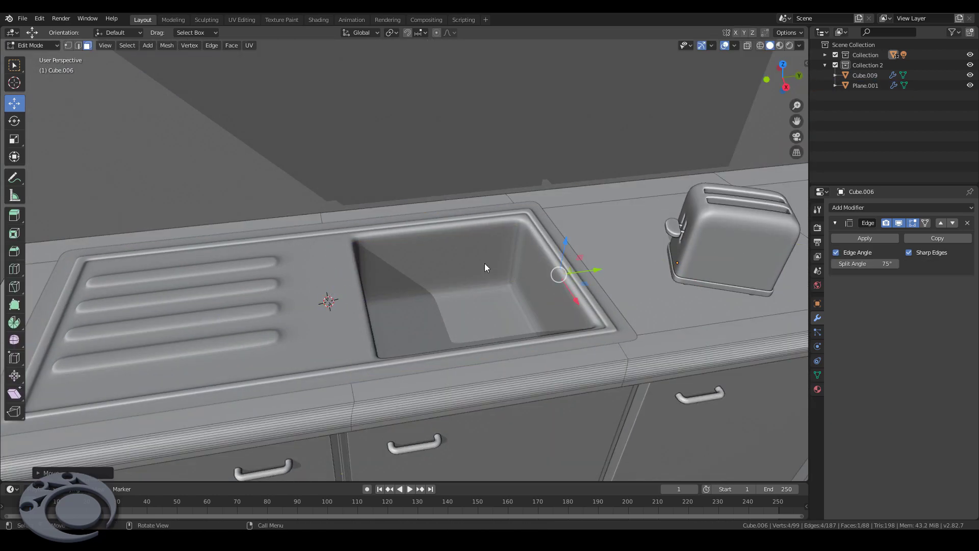
Step: Select the sink and place the 3D cursor where the tap will go
scroll(484, 264, down, 5)
middle_drag(433, 311, 307, 328)
scroll(480, 272, up, 3)
click(481, 275)
scroll(480, 276, up, 2)
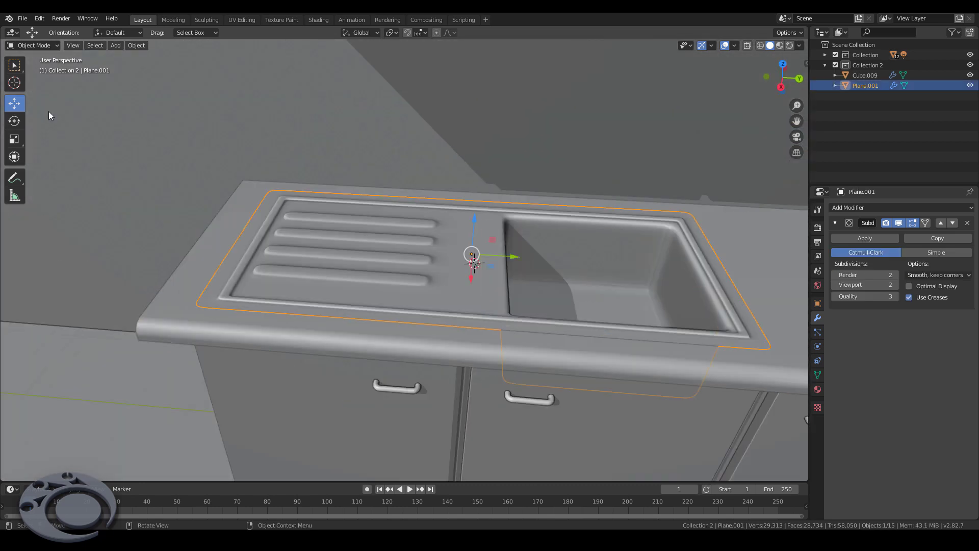
shift+right_click(475, 225)
scroll(493, 155, up, 3)
Step: Add a cylinder beside the sink and shrink it to tap-body size
key(shift+a)
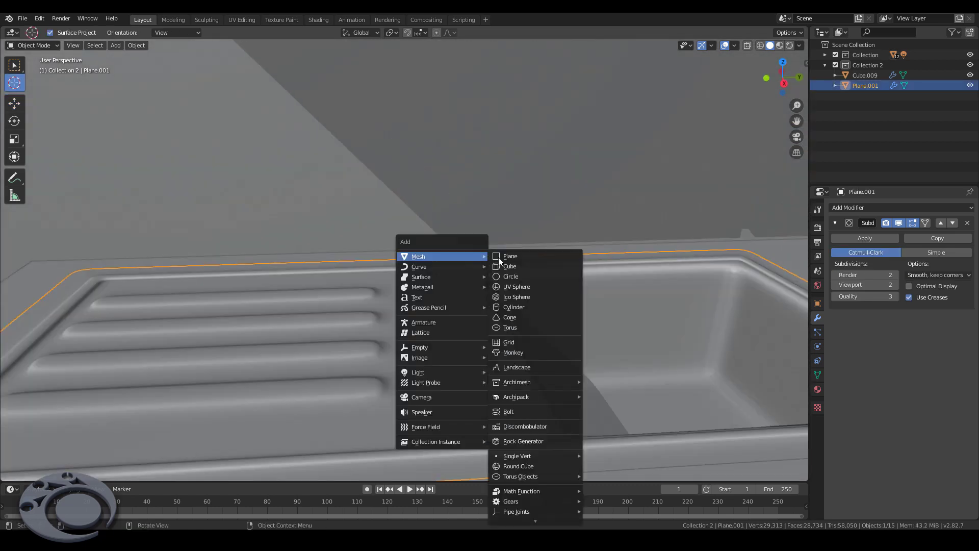
click(571, 306)
key(Tab)
key(s)
key(Return)
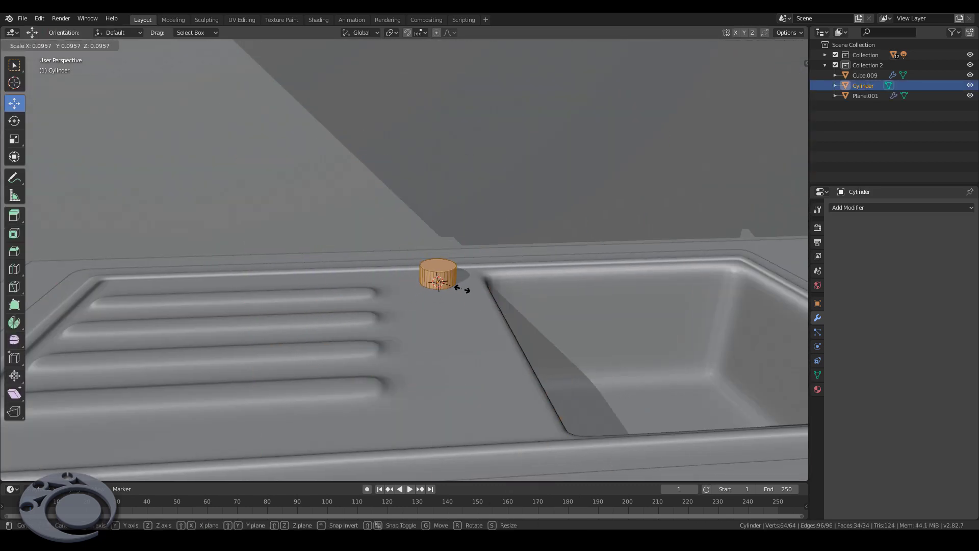
key(g)
key(z)
key(Return)
Step: Raise the cylinder's top face, then inset it and extrude the inner face upward
click(443, 251)
key(g)
key(z)
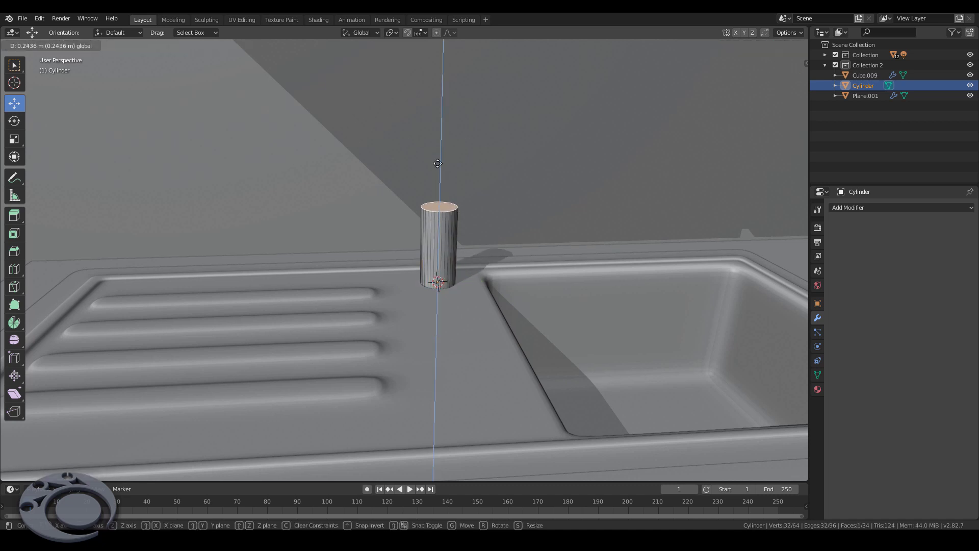
click(437, 164)
middle_drag(438, 163, 438, 41)
key(i)
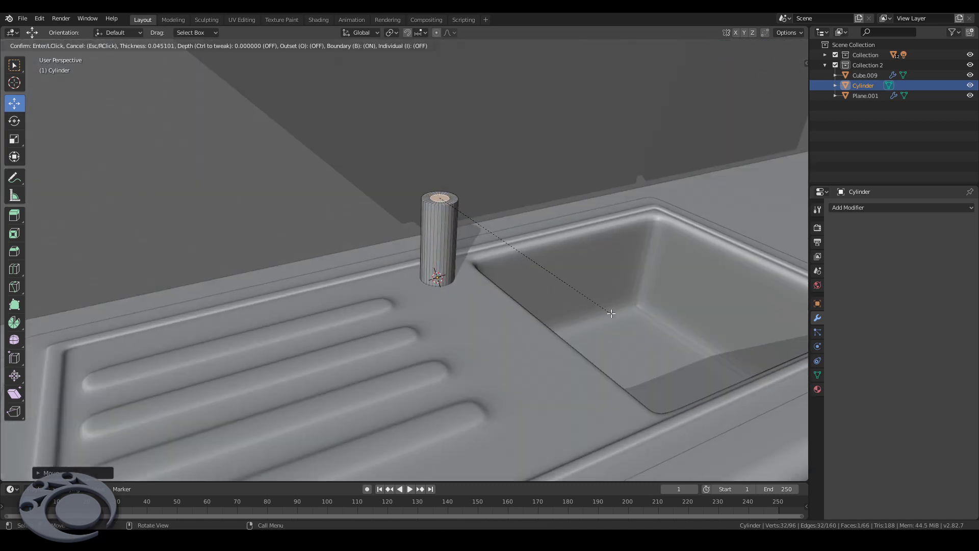
click(611, 313)
key(shift+d)
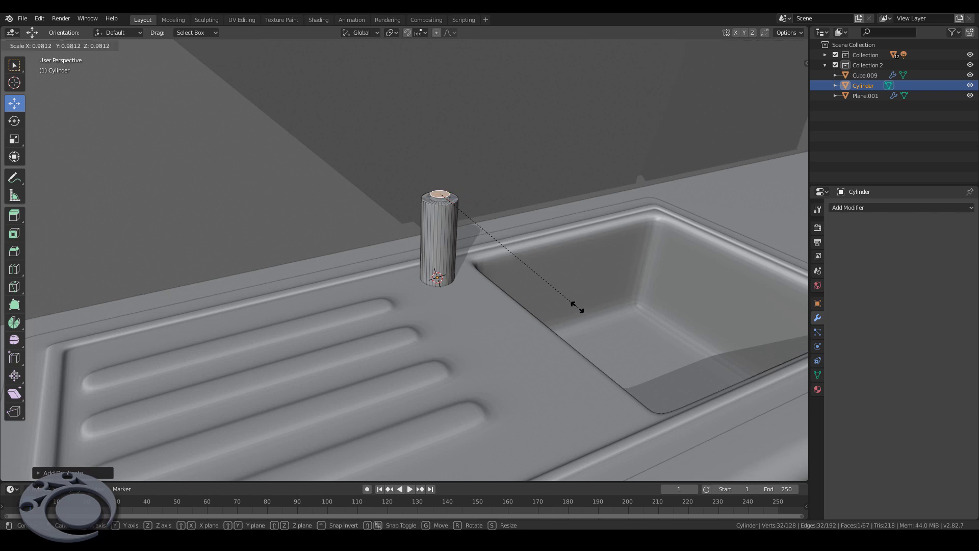
right_click(574, 306)
key(e)
click(440, 193)
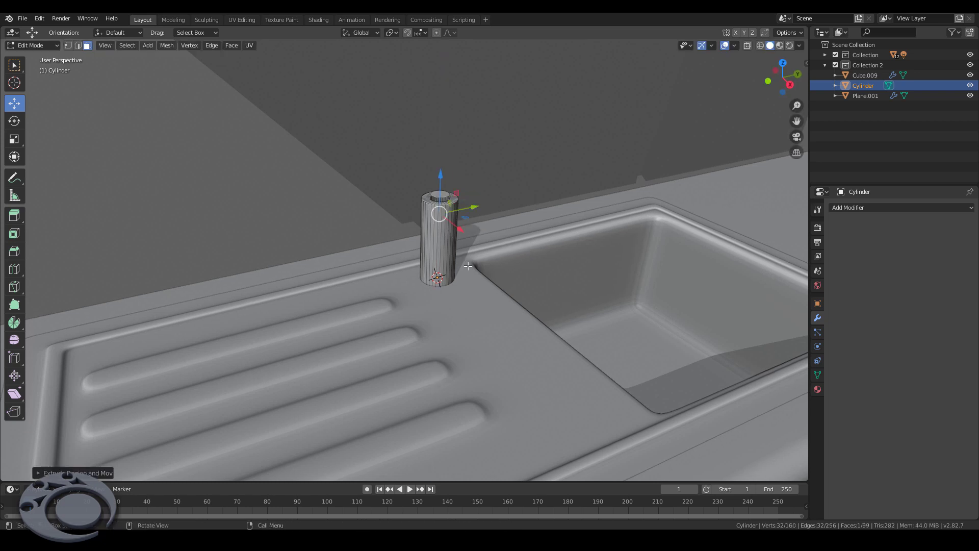
Step: Add a second cylinder turned sideways, shrunk and stretched along Y
key(shift+a)
click(460, 259)
key(s)
click(516, 267)
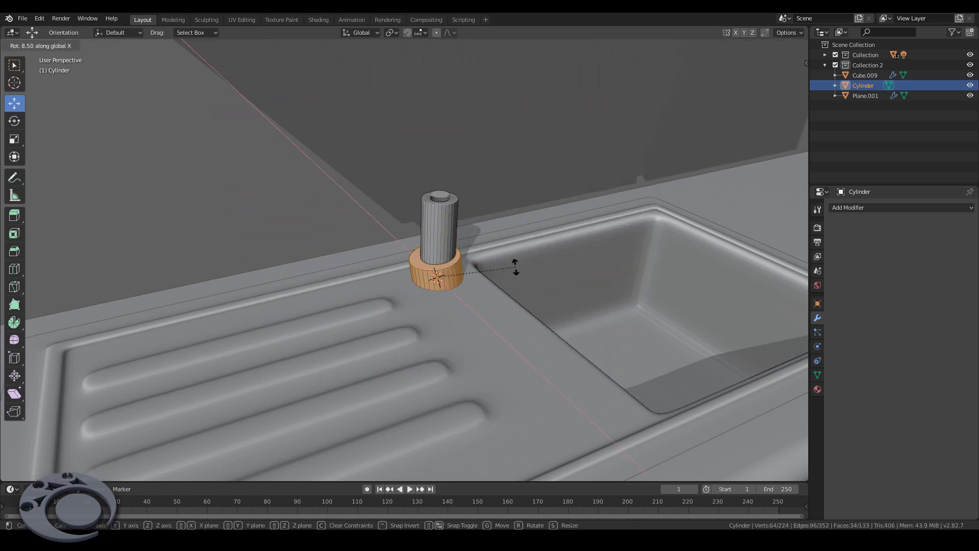
key(s)
click(490, 300)
key(s)
key(y)
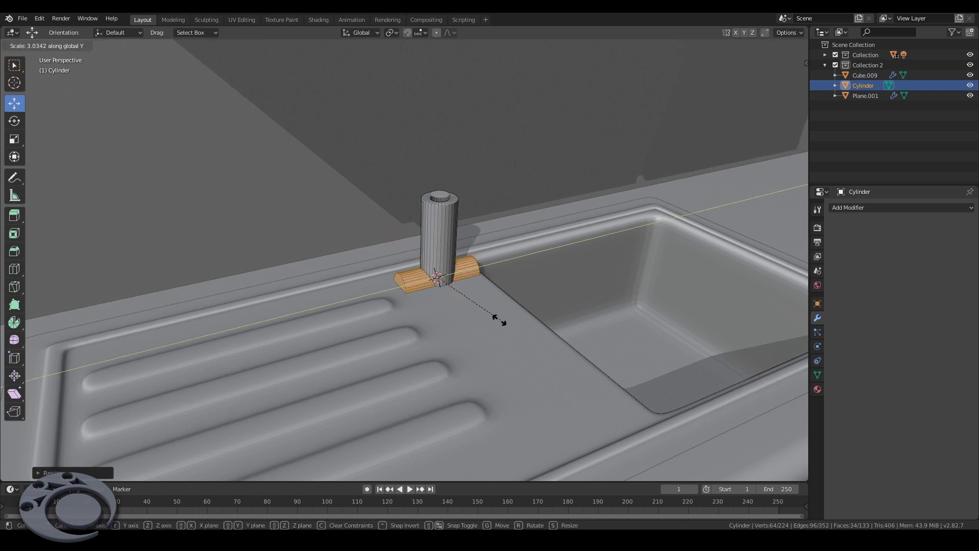
click(499, 320)
Step: Raise the side piece and slide it along Y into the tap body
key(g)
key(z)
click(445, 177)
key(Tab)
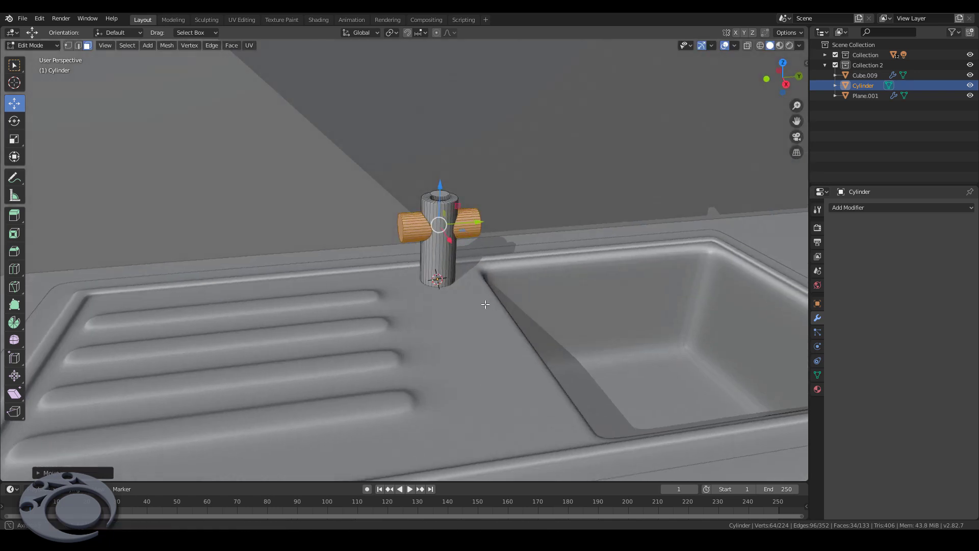
key(KP_Decimal)
click(525, 329)
key(g)
key(y)
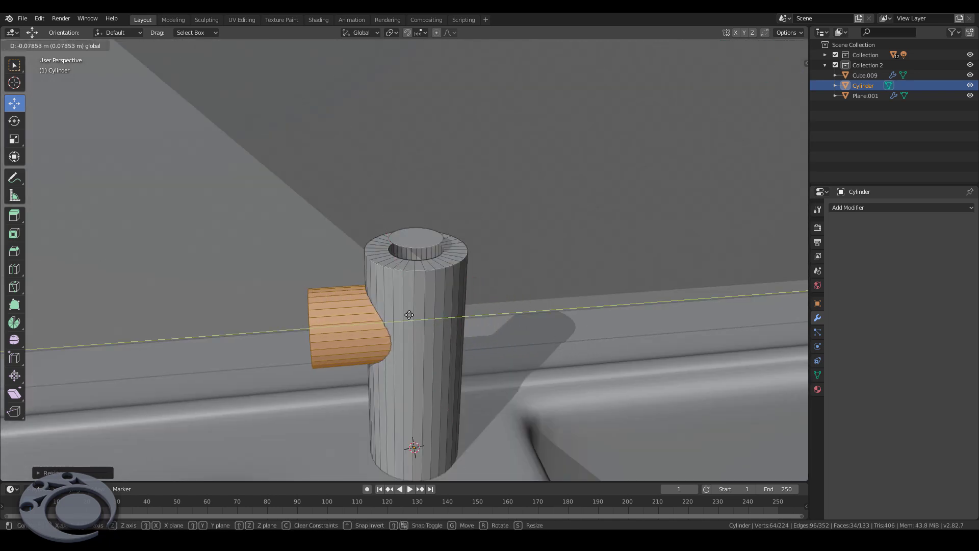
click(399, 315)
Step: Loop-cut the side piece and extrude the new loop into a raised band
key(ctrl+r)
click(321, 305)
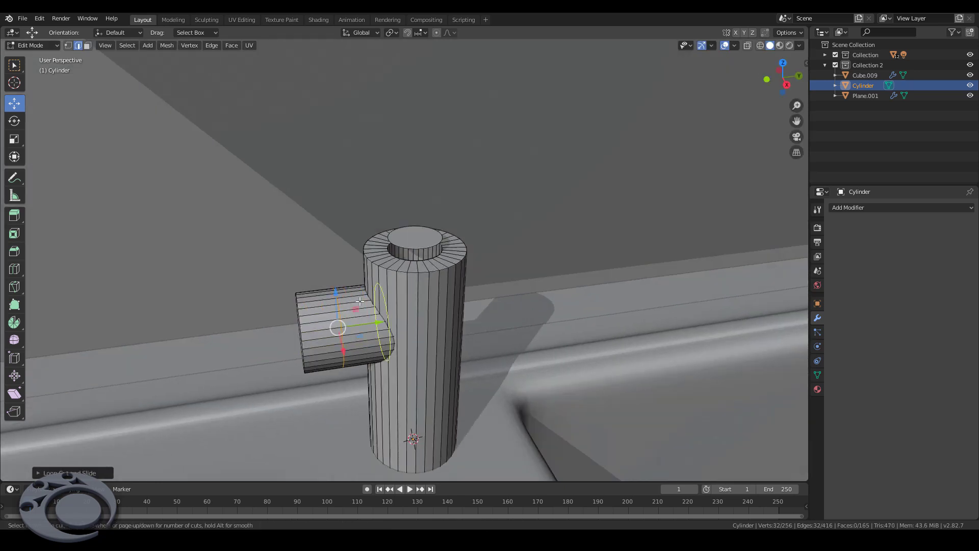
click(331, 300)
click(250, 262)
key(e)
key(s)
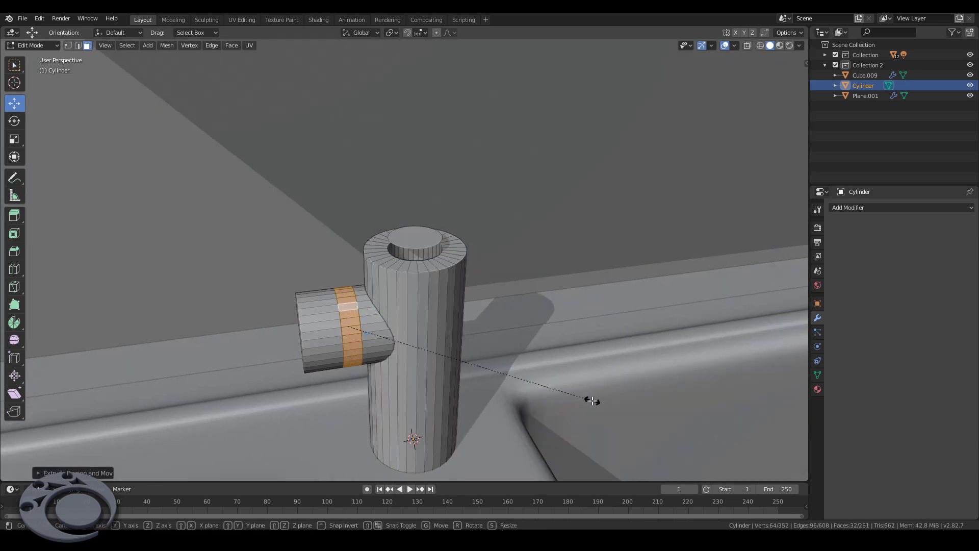
key(shift+x)
click(576, 387)
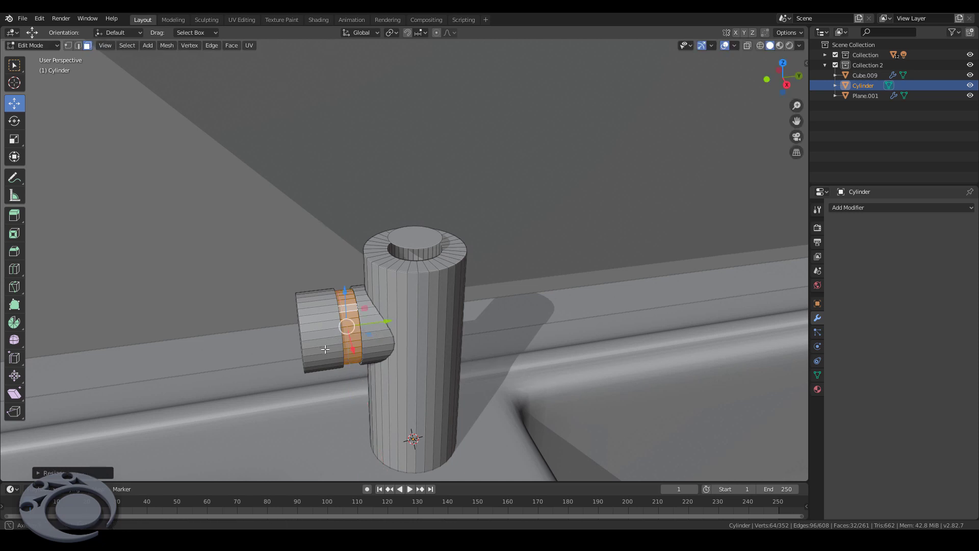
Step: Extrude the band's loop again and shrink it inward into a recess
middle_drag(575, 388, 331, 316)
middle_drag(448, 354, 326, 294)
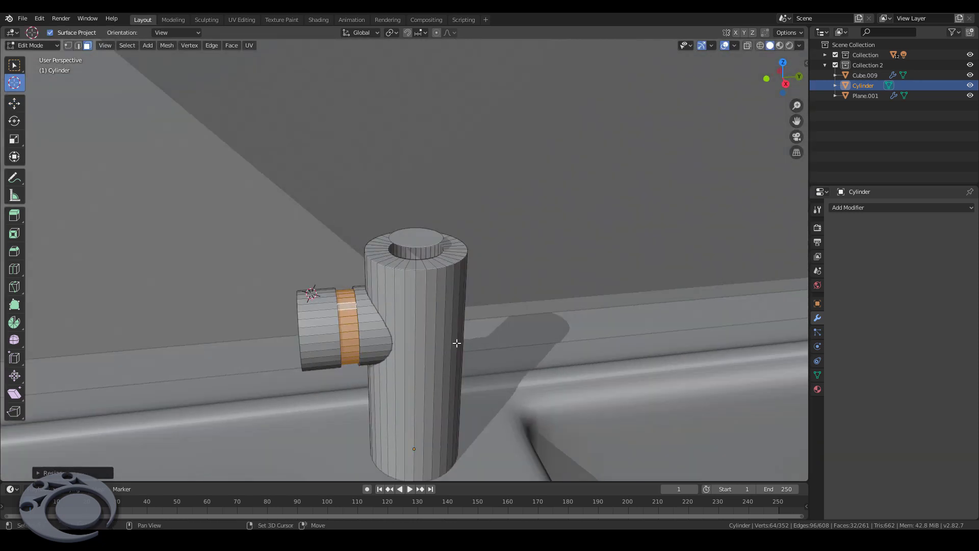
key(e)
key(s)
click(327, 294)
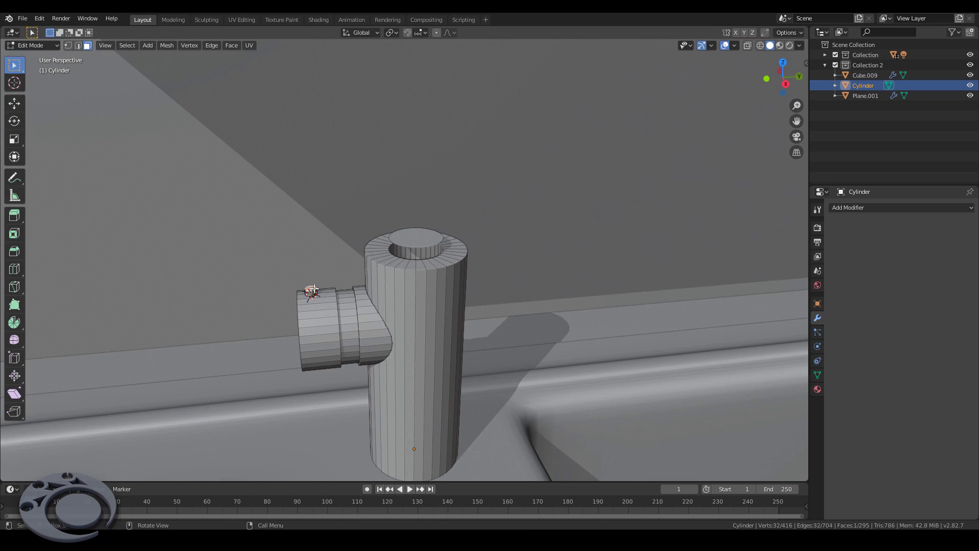
Step: Extrude a slim vertical lever from the band and bevel its top edge
key(e)
key(z)
click(330, 234)
key(ctrl+b)
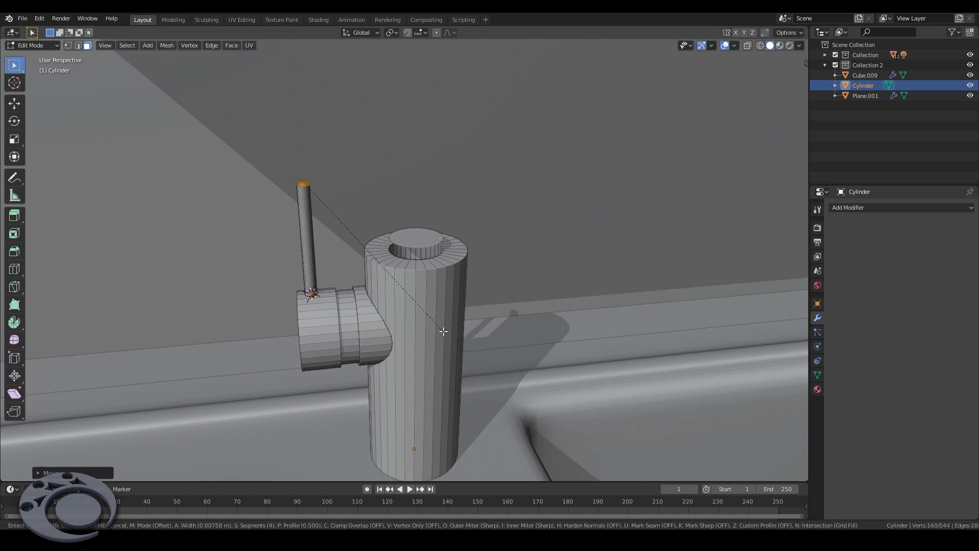
scroll(423, 250, down, 5)
key(e)
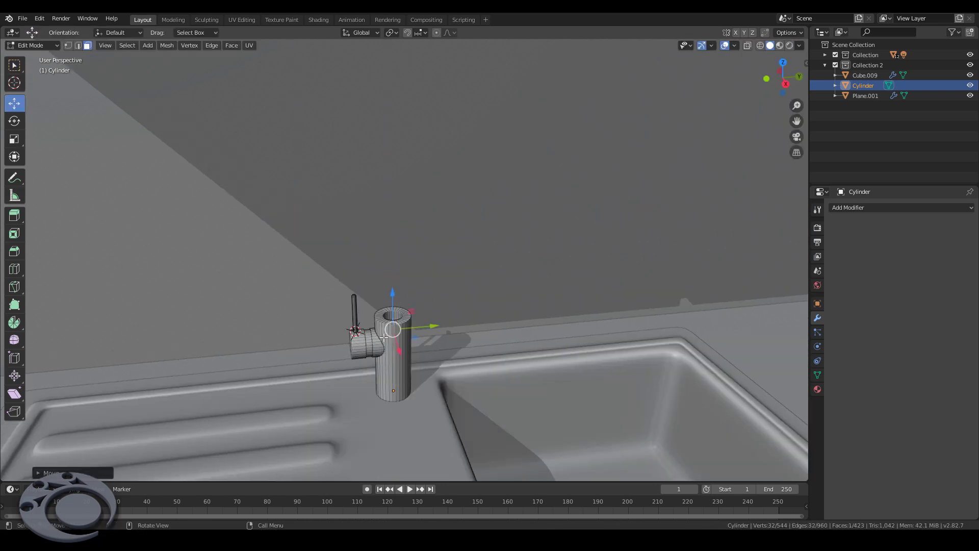
scroll(398, 285, down, 3)
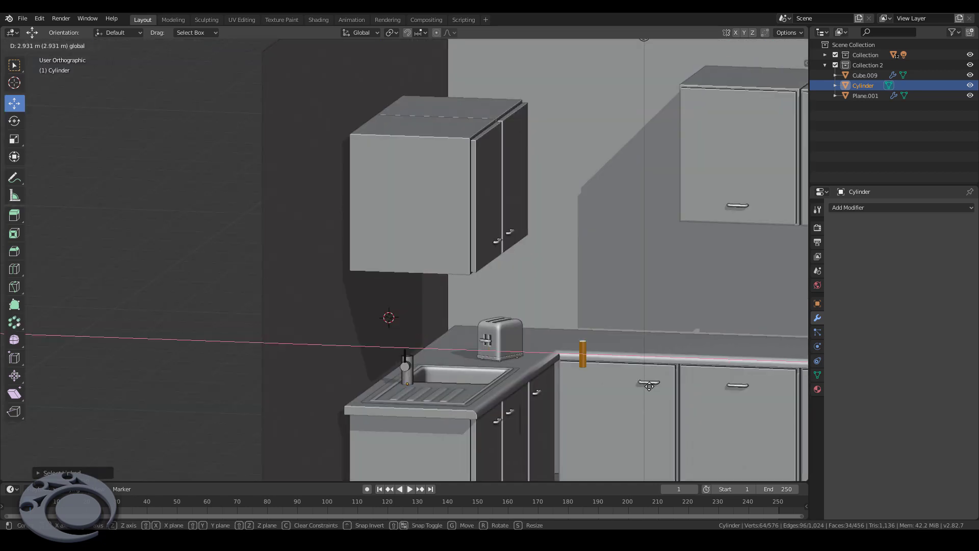
Step: View the tall cylinder from Top view and set the 3D cursor as the bend centre
key(0)
key(Return)
key(KP_7)
scroll(403, 255, up, 3)
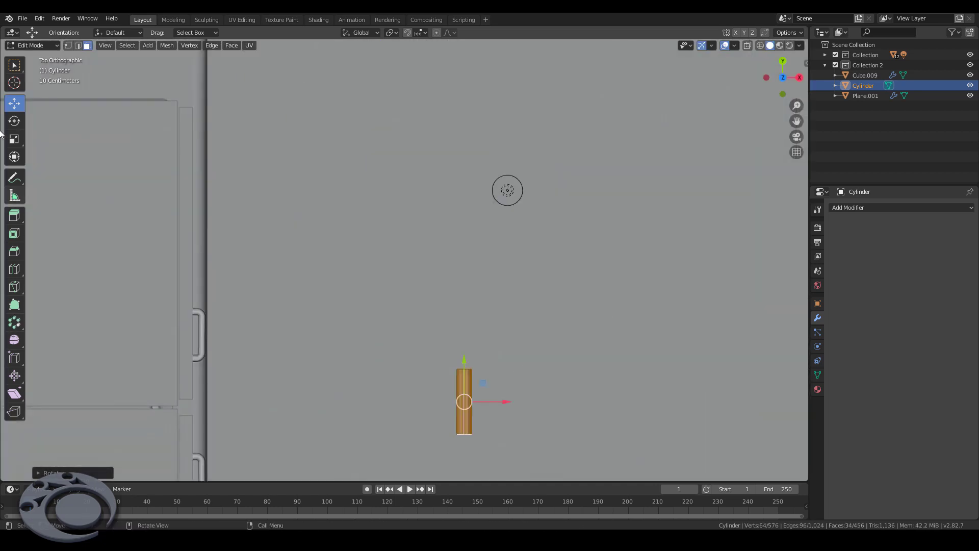
middle_drag(508, 191, 510, 229)
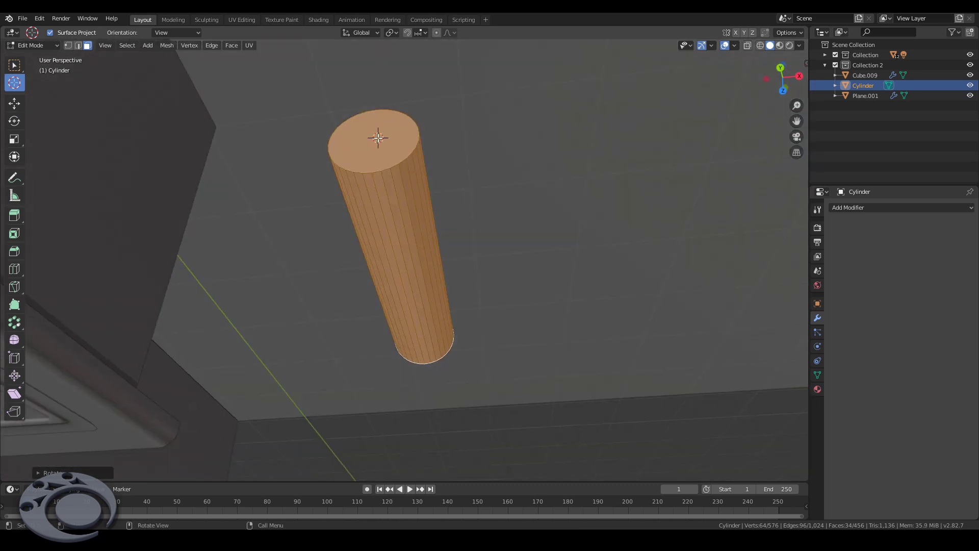
key(KP_7)
scroll(357, 230, down, 3)
click(14, 82)
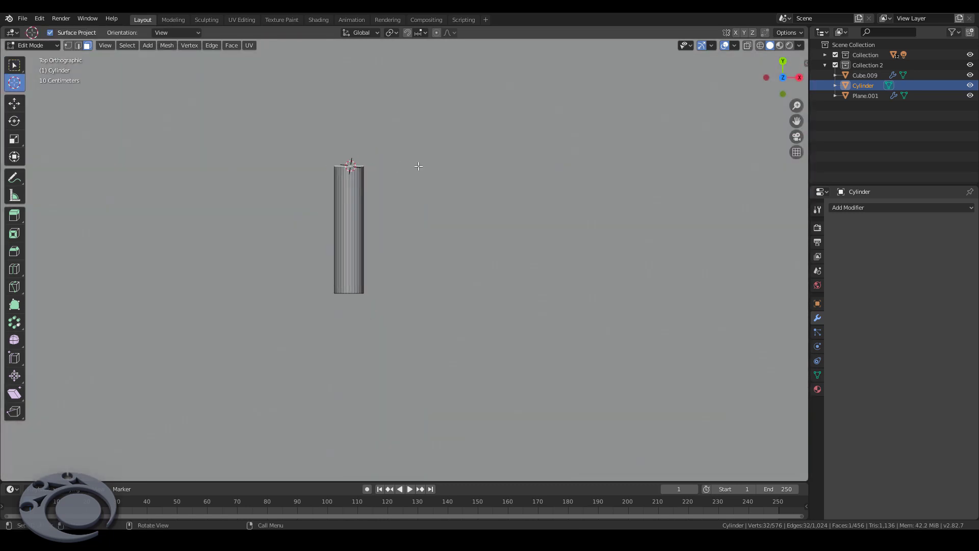
Step: Spin the cylinder's top face about 162° around the cursor into a hooked pipe
click(14, 322)
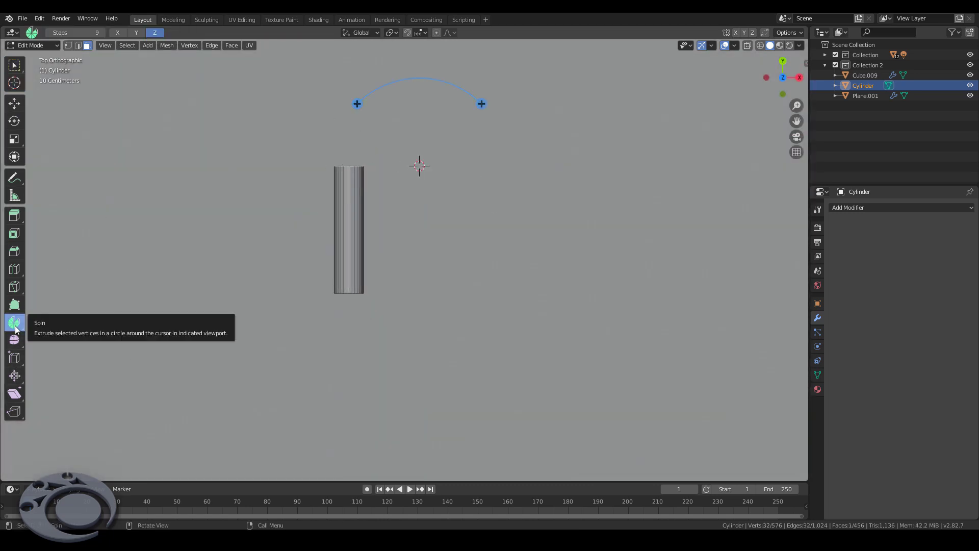
drag(482, 103, 119, 403)
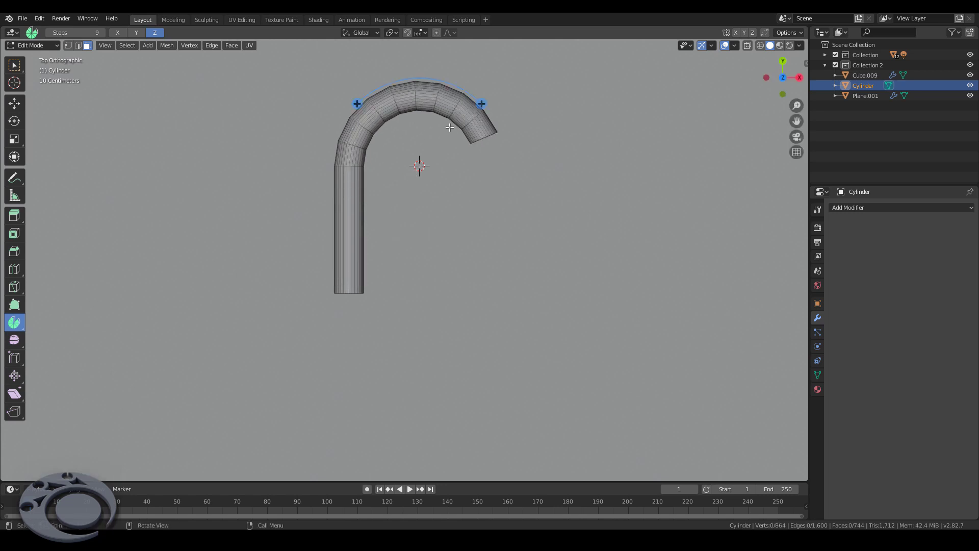
key(ctrl+z)
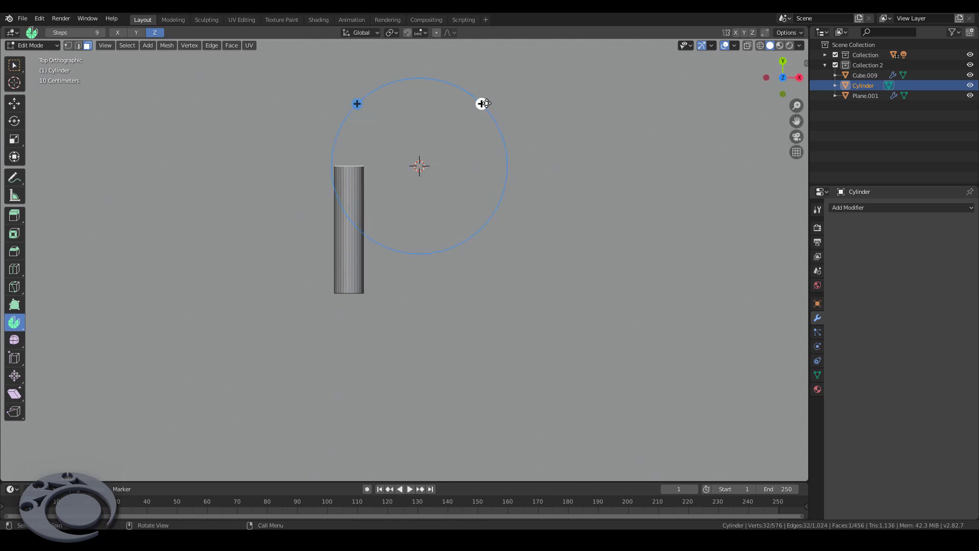
drag(485, 104, 94, 454)
drag(136, 361, 163, 361)
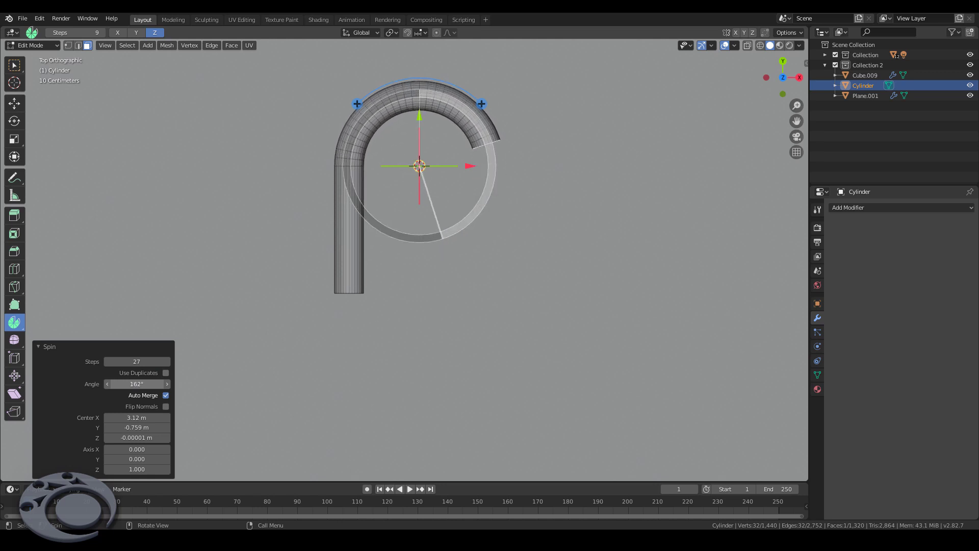
mouse_move(195, 374)
middle_down()
mouse_move(441, 378)
mouse_move(10, 73)
middle_up()
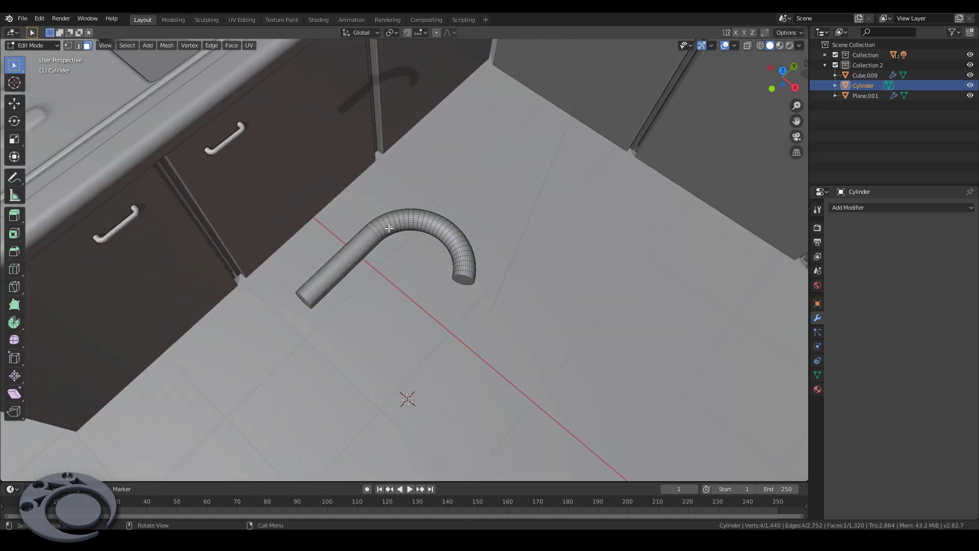
Step: Select the whole bent pipe, move it to the faucet and stand it upright
key(l)
mouse_move(389, 228)
middle_down()
mouse_move(651, 251)
mouse_move(334, 195)
middle_up()
drag(595, 255, 294, 217)
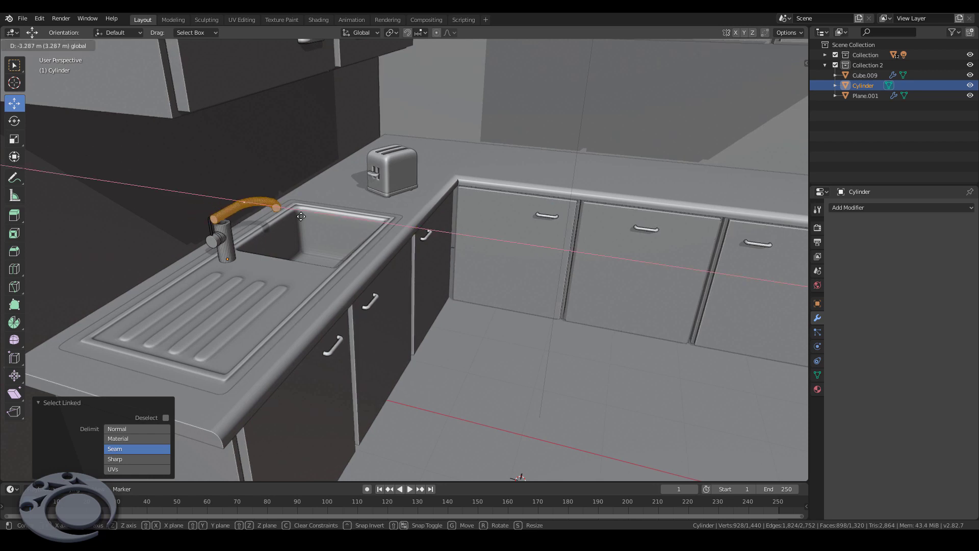
key(r)
key(Escape)
key(KP_1)
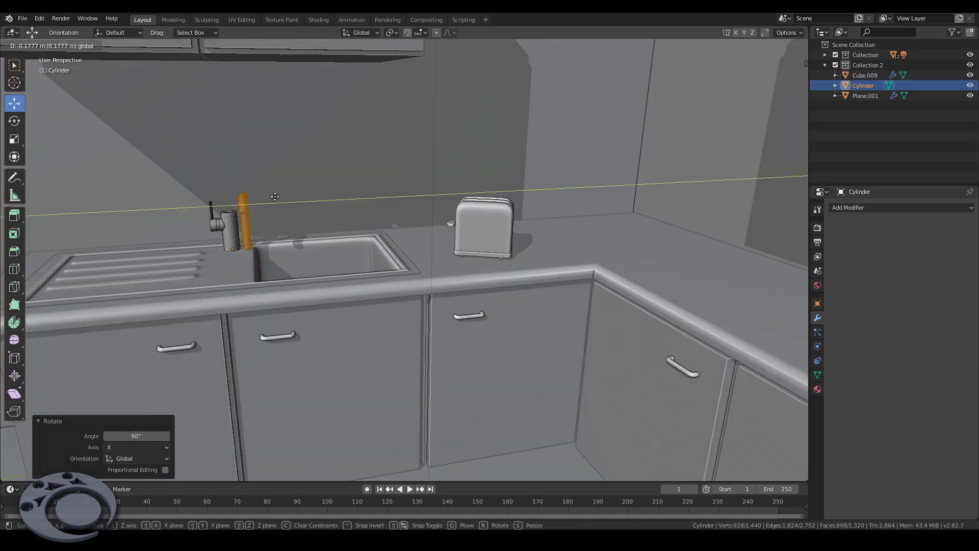
key(g)
key(y)
Step: Raise the pipe onto the faucet body and slide it along X into place
key(KP_Decimal)
key(g)
key(z)
key(g)
key(x)
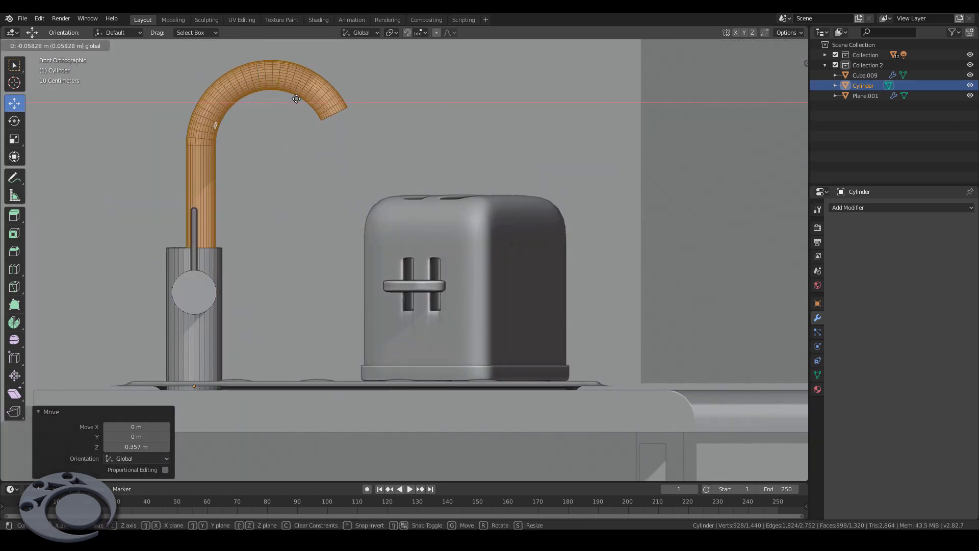
key(KP_3)
Step: Snap the 3D cursor to the spout's base loop and rotate the spout around Z toward the sink
middle_drag(289, 168, 153, 153)
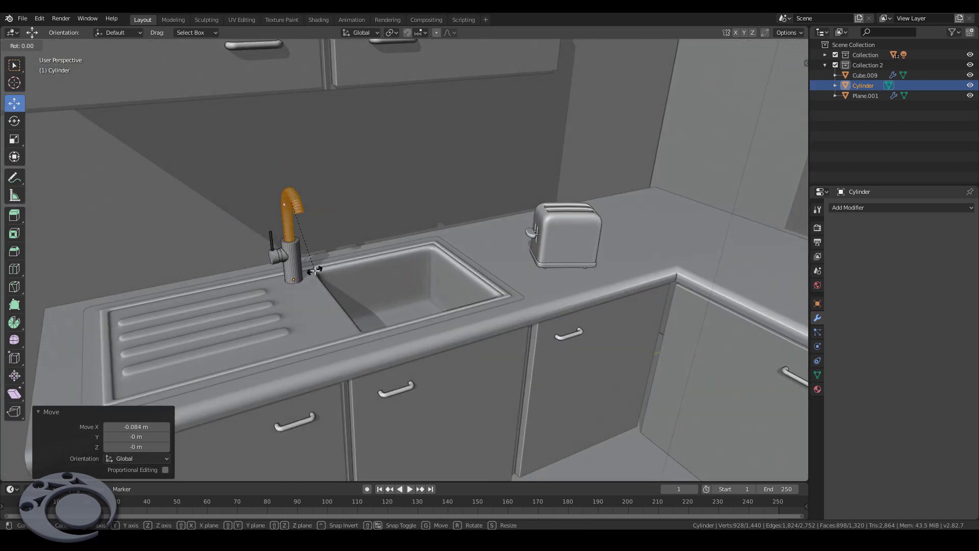
scroll(76, 143, up, 4)
alt+click(319, 265)
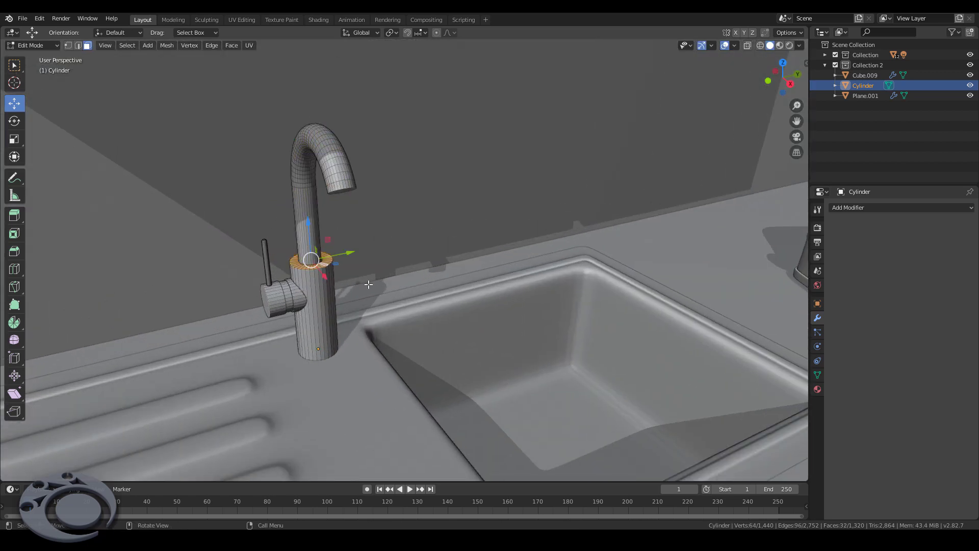
key(shift+s)
click(376, 338)
key(ctrl+l)
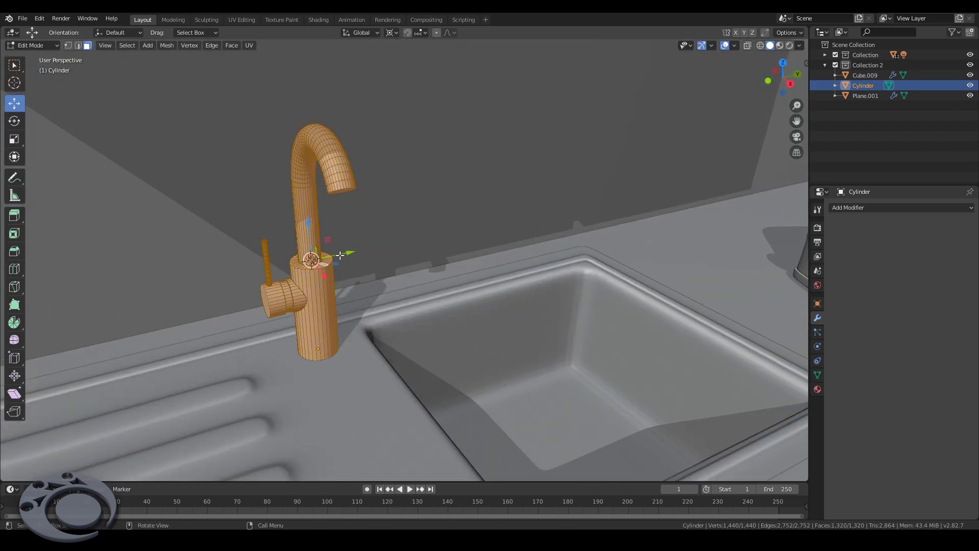
key(ctrl+z)
key(l)
key(r)
key(z)
key(Escape)
Step: Shade the faucet smooth and add an Edge Split modifier at 30°
key(Tab)
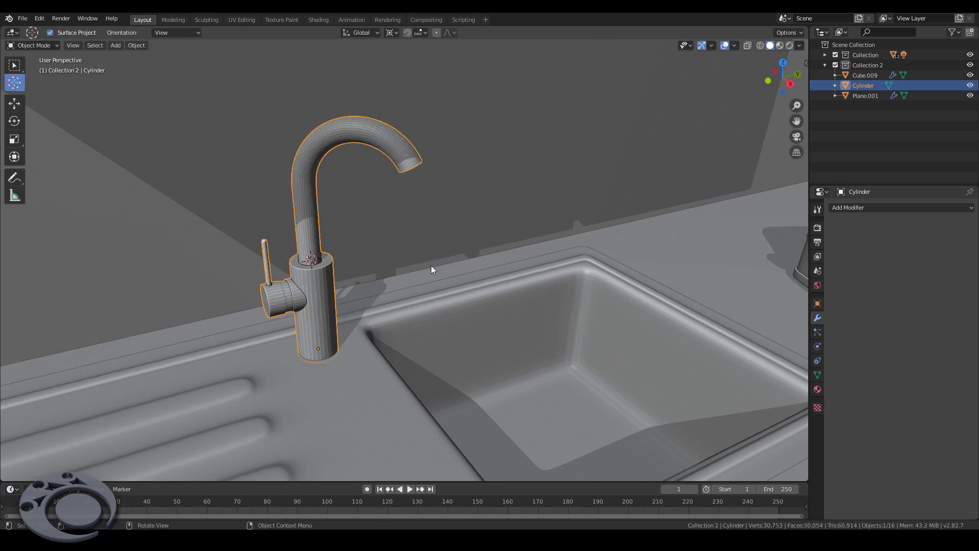
right_click(308, 222)
click(308, 222)
click(874, 208)
click(760, 276)
Step: Extrude the spout's end face and shrink the new end ring
scroll(357, 204, down, 4)
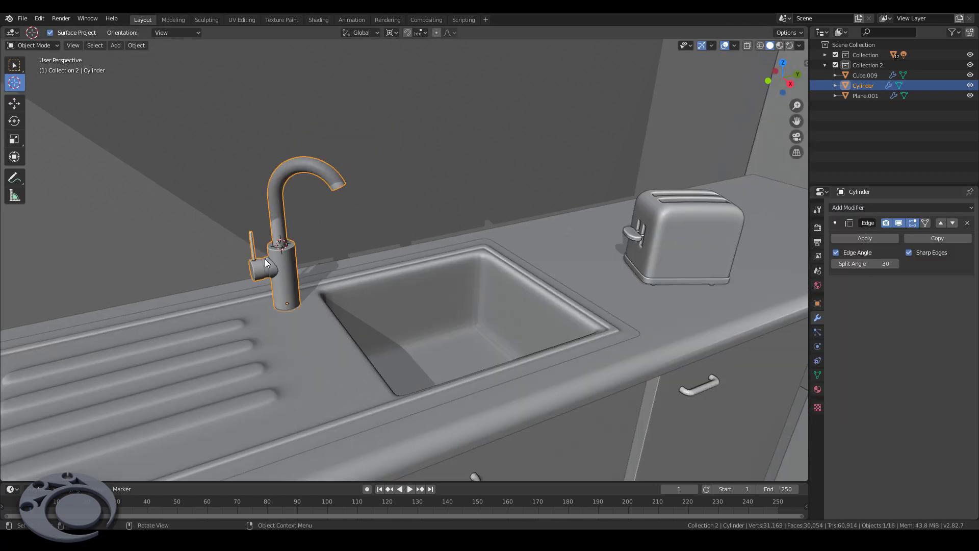
scroll(357, 205, up, 4)
key(Tab)
middle_drag(357, 153, 357, 201)
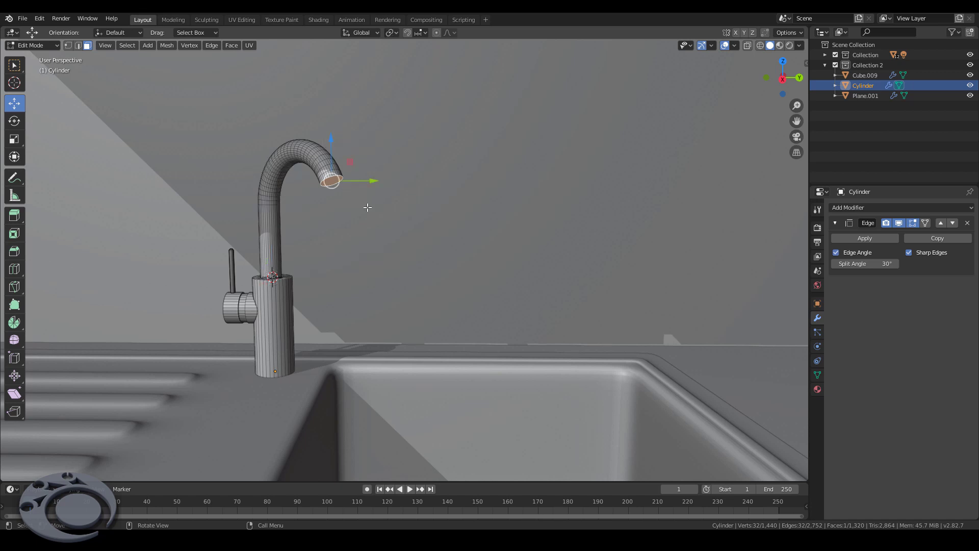
key(e)
click(378, 210)
key(e)
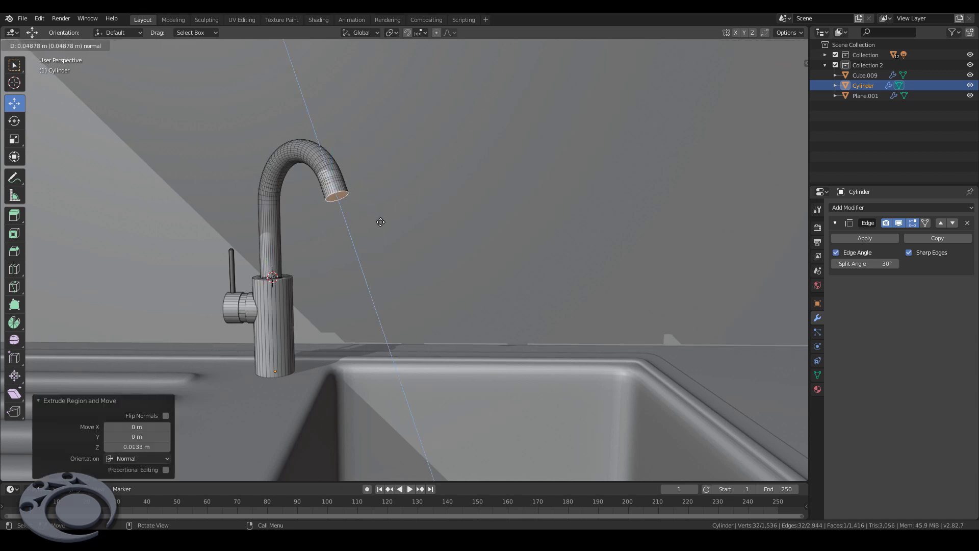
right_click(382, 226)
scroll(382, 226, up, 3)
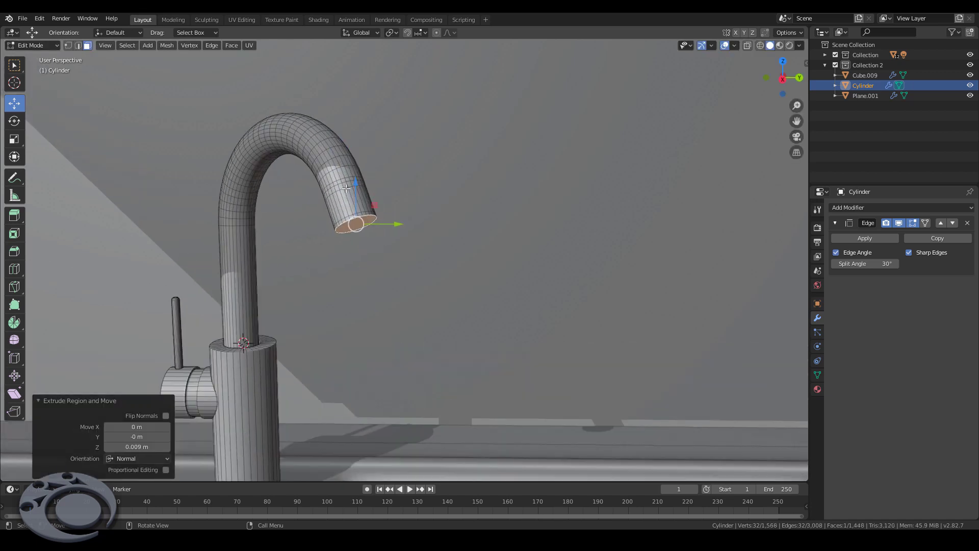
key(s)
click(487, 279)
key(s)
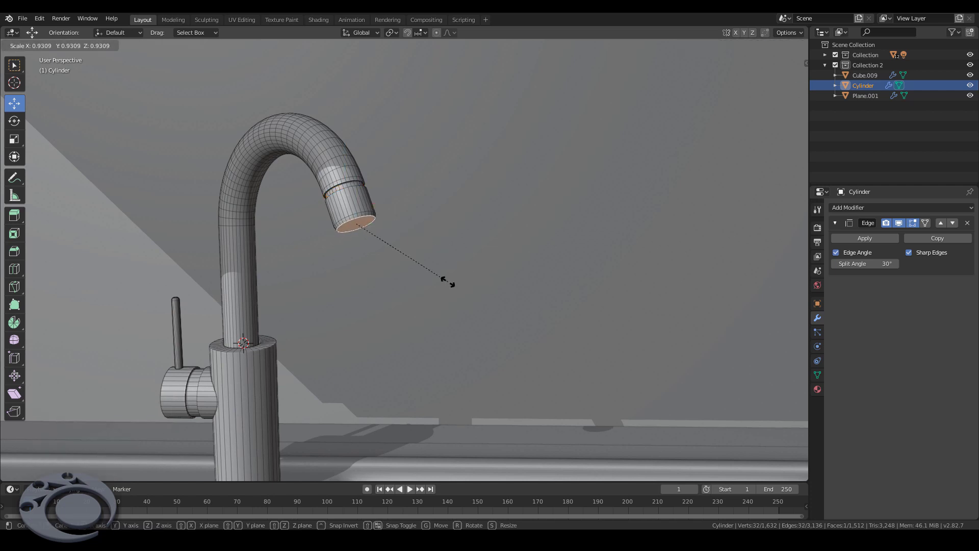
click(449, 280)
Step: Shrink the end face slightly more and extrude it into a tapered nozzle tip
key(Tab)
scroll(403, 252, down, 3)
scroll(358, 293, down, 3)
scroll(358, 297, down, 2)
key(Tab)
scroll(302, 218, up, 5)
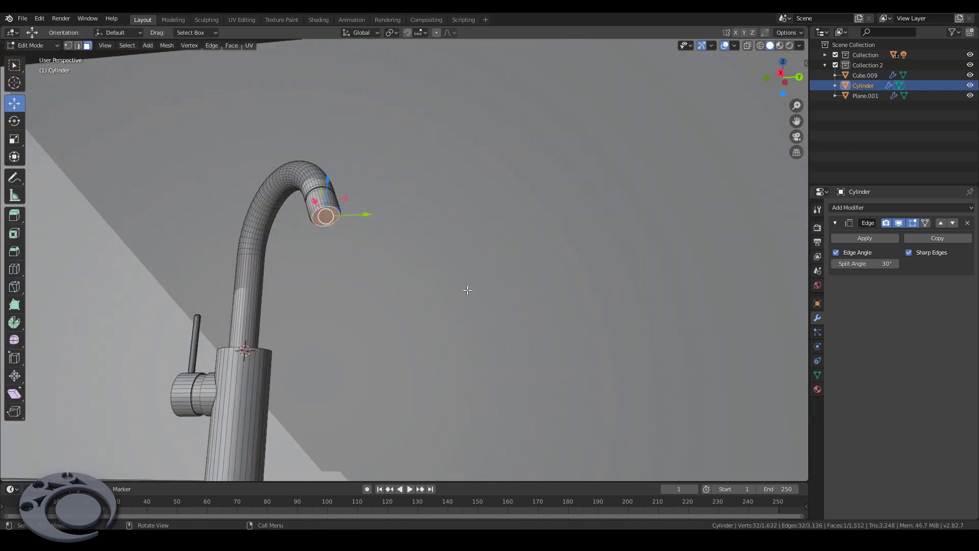
key(s)
click(487, 299)
key(e)
key(Tab)
scroll(360, 289, down, 5)
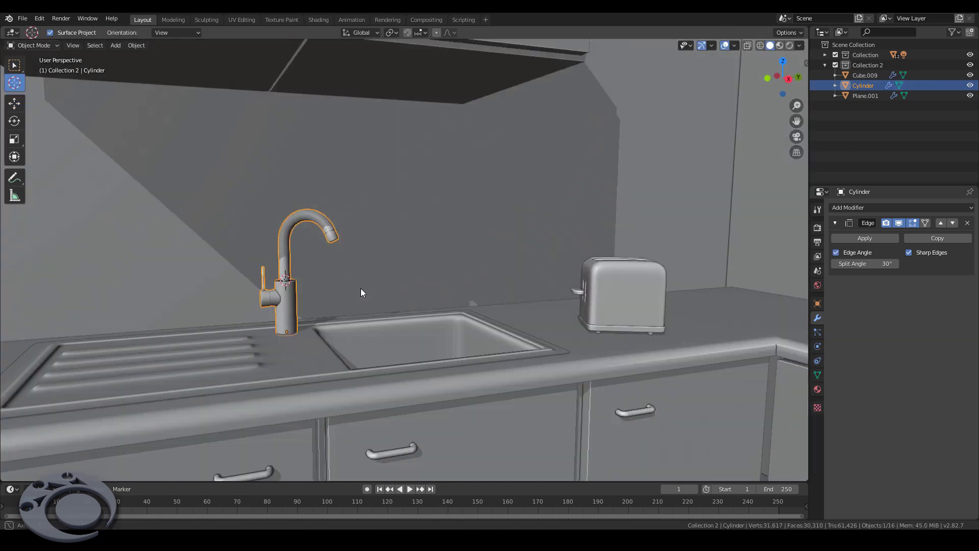
Step: Place the 3D cursor by the base cabinets for the next object
middle_drag(360, 289, 605, 301)
scroll(439, 329, up, 2)
click(439, 329)
middle_drag(453, 330, 466, 136)
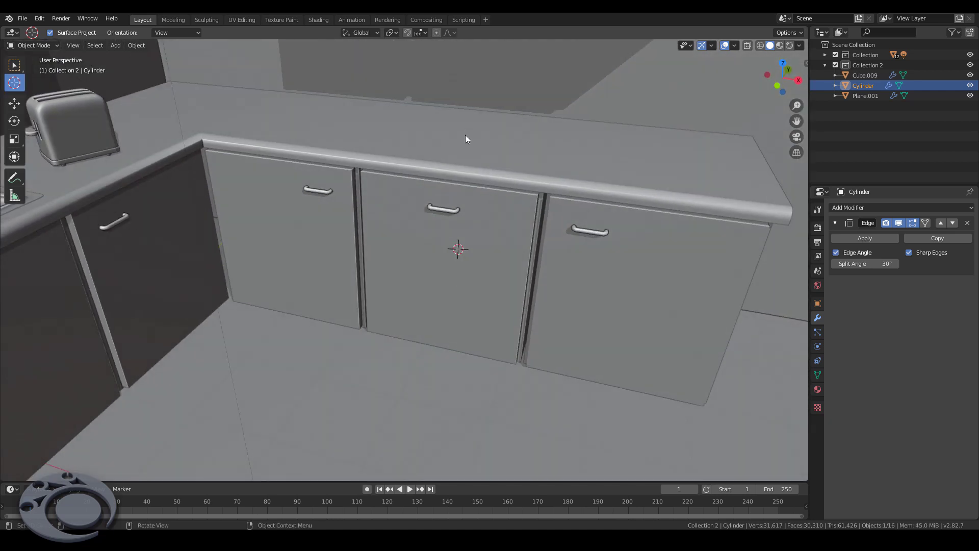
Step: Add a small plane on the countertop, scale it down and nudge it along the counter
key(shift+a)
click(512, 139)
key(s)
click(536, 271)
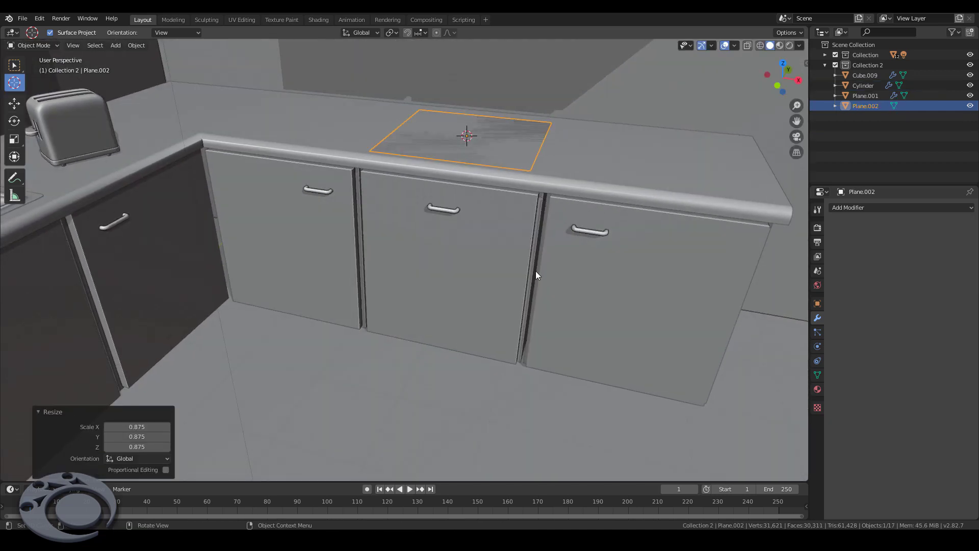
scroll(535, 271, up, 2)
drag(507, 143, 500, 192)
middle_drag(499, 192, 519, 83)
scroll(498, 146, up, 2)
Step: Give the plane Subdivision Surface smoothing (level 2) and cut 16 evenly spaced loops across it
key(KP_Decimal)
click(905, 207)
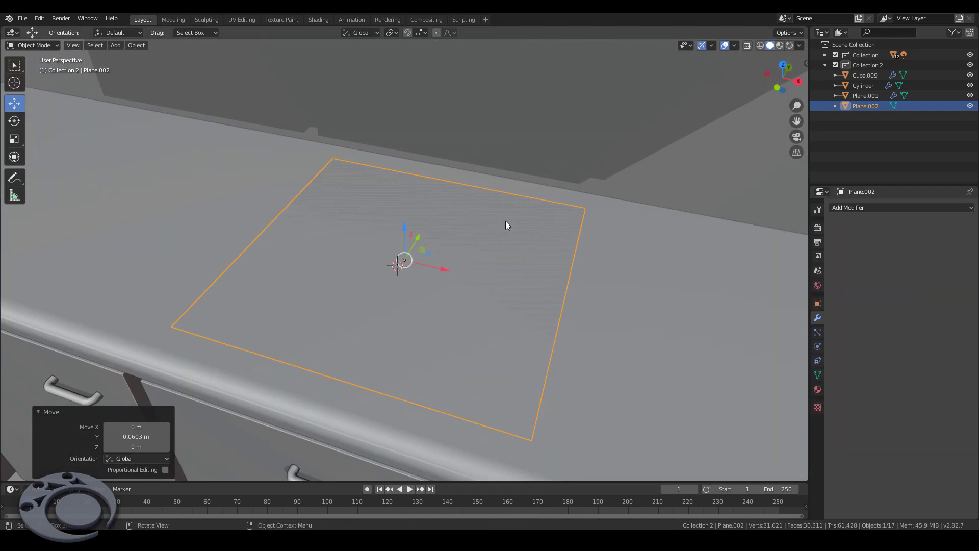
key(ctrl+2)
key(Tab)
key(ctrl+r)
scroll(405, 263, up, 15)
click(404, 265)
right_click(404, 265)
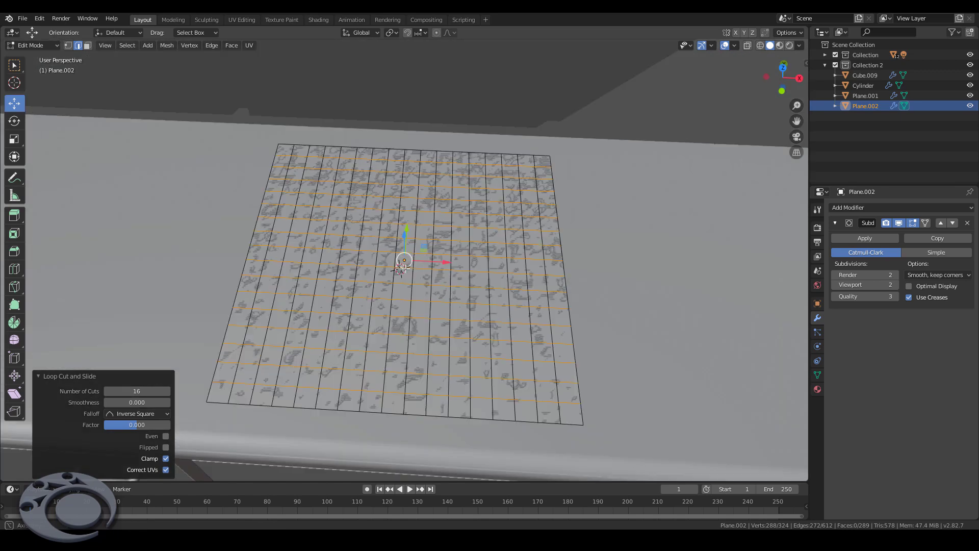
Step: Extrude the plate, inset its top faces and extrude the inset slightly downward to form a rim
middle_drag(404, 266, 561, 295)
key(a)
key(e)
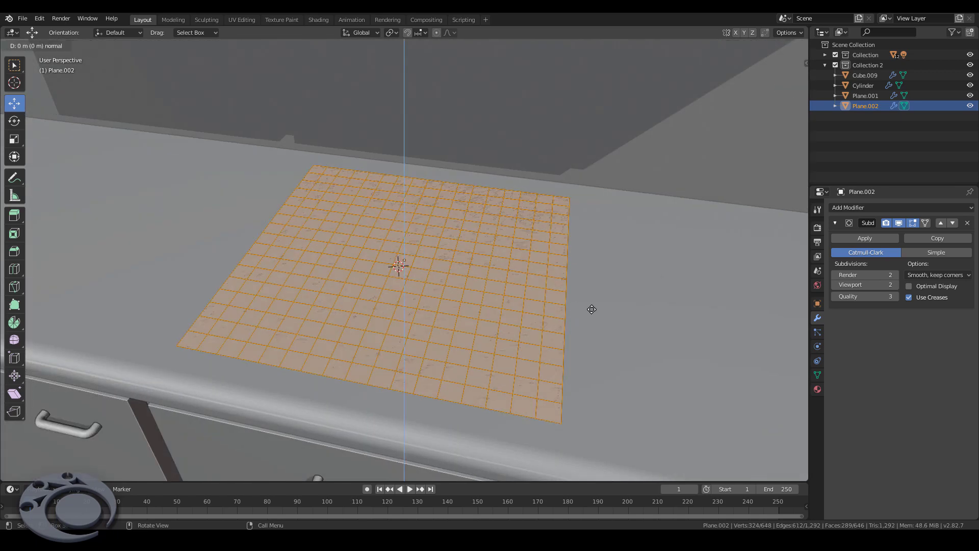
click(591, 307)
key(i)
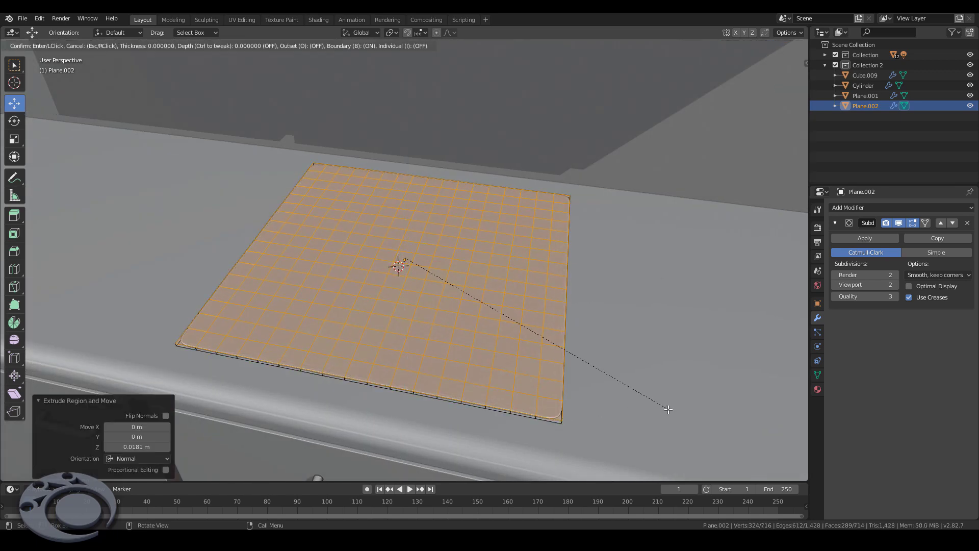
click(664, 407)
key(e)
click(606, 407)
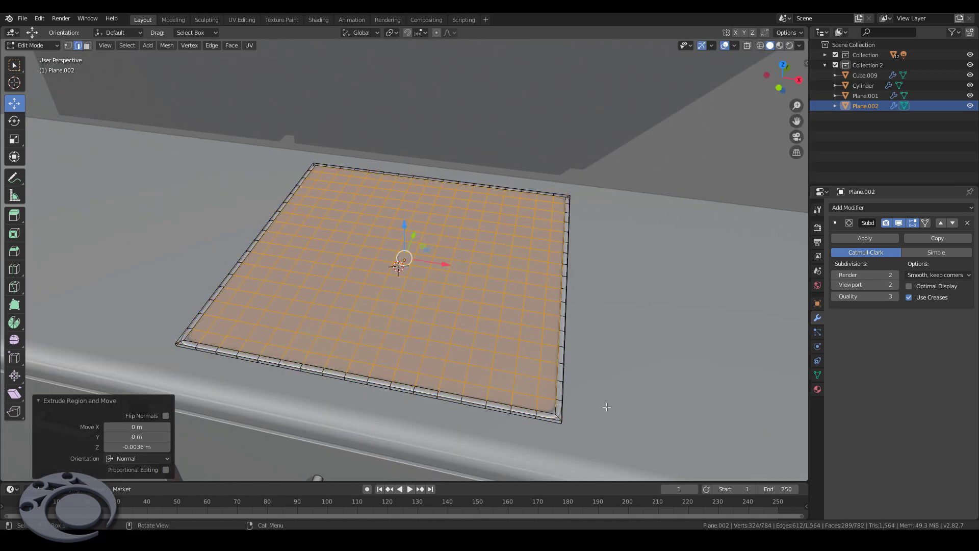
Step: Add a loop cut at the plate's outer rim and return to Object Mode
middle_drag(606, 407, 575, 312)
click(529, 183)
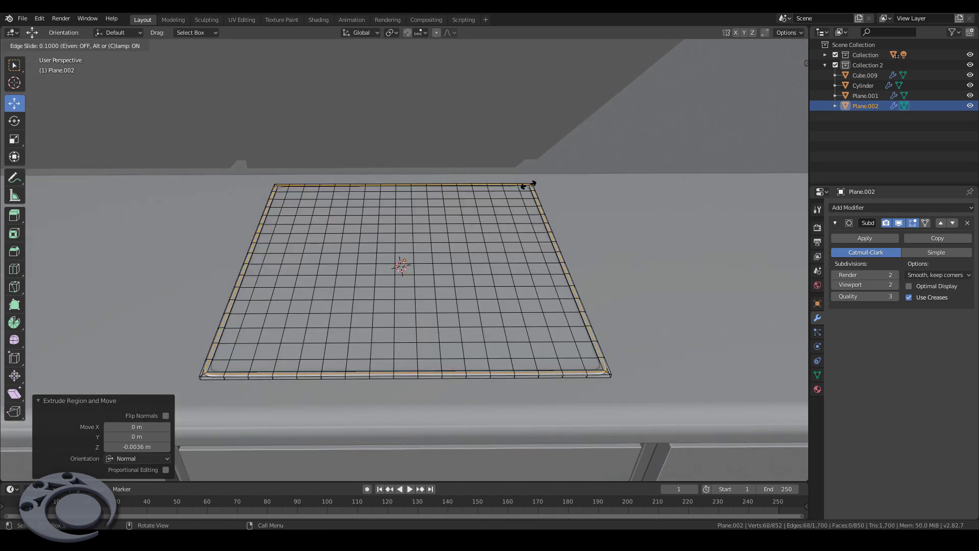
right_click(529, 184)
scroll(561, 255, up, 4)
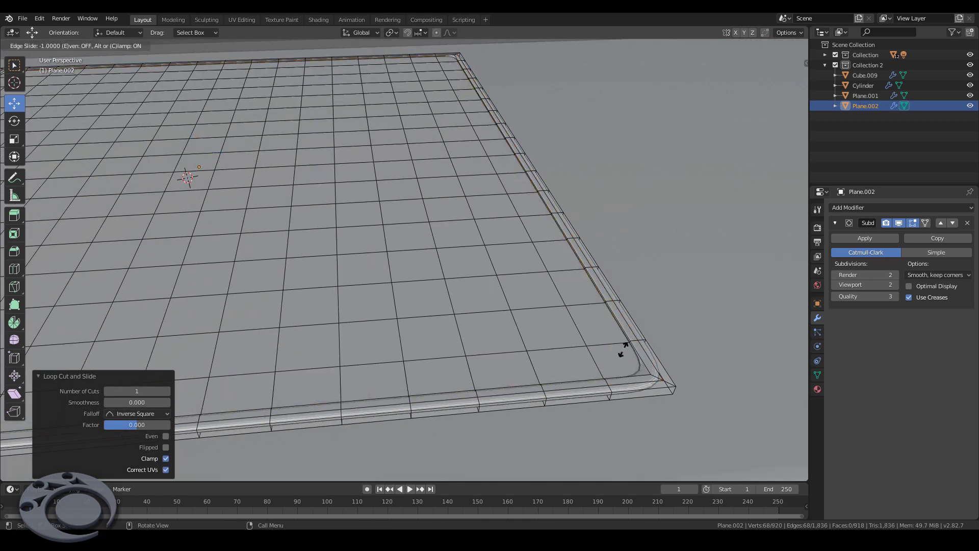
click(625, 343)
scroll(615, 350, down, 5)
key(Tab)
middle_drag(615, 351, 558, 309)
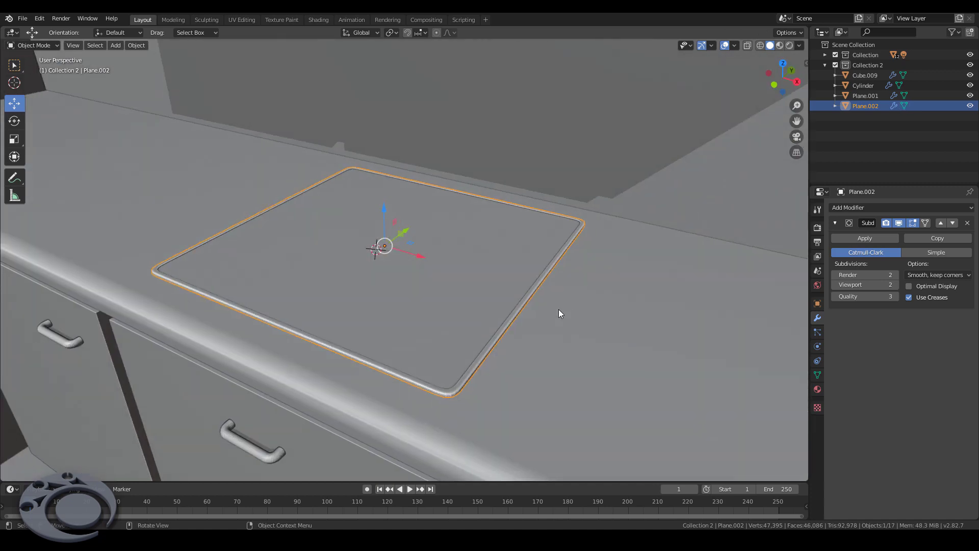
right_click(454, 265)
Step: Select the middle cabinet door Cube.003 and delete its handle's faces
key(Escape)
mouse_move(454, 265)
middle_down()
mouse_move(564, 308)
mouse_move(592, 278)
mouse_move(492, 341)
mouse_move(657, 380)
mouse_move(464, 328)
middle_up()
click(465, 326)
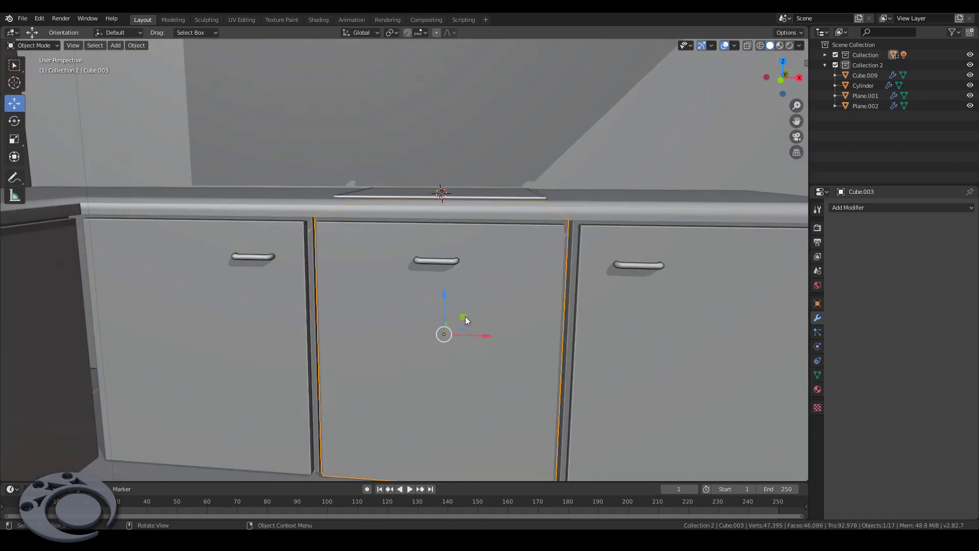
key(Tab)
key(alt+a)
key(l)
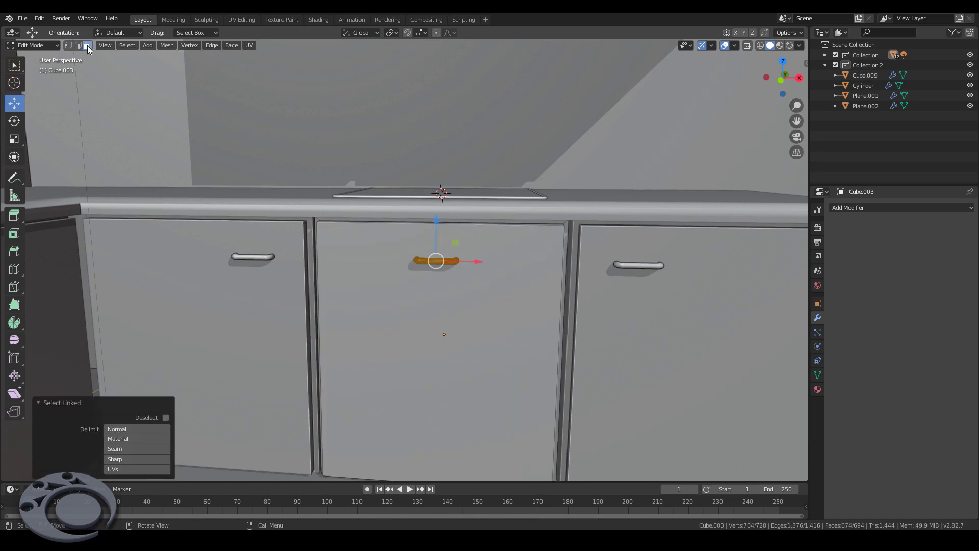
key(ctrl+l)
key(x)
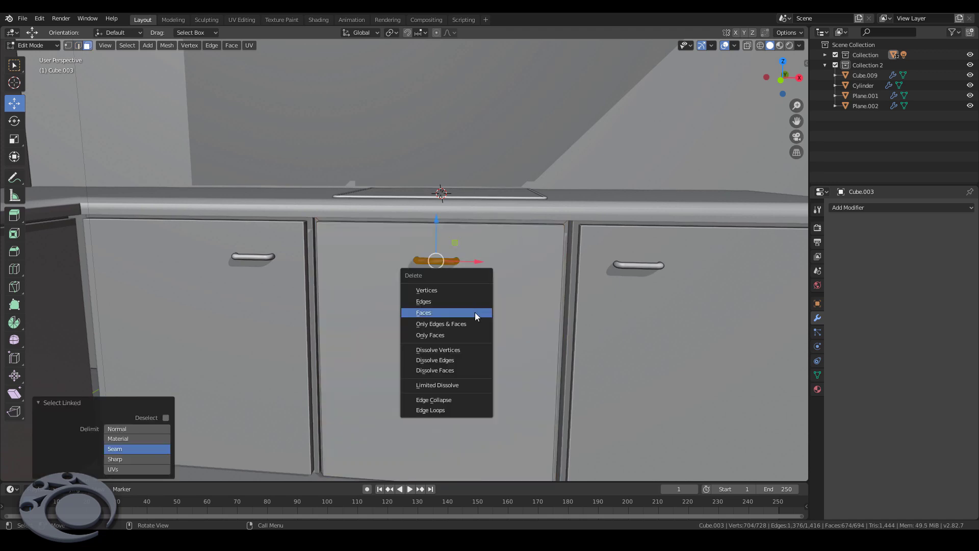
click(475, 312)
Step: Cut two horizontal loops across the door front, one near the top and one near the bottom
middle_drag(475, 312, 404, 355)
scroll(404, 355, up, 5)
scroll(404, 354, down, 5)
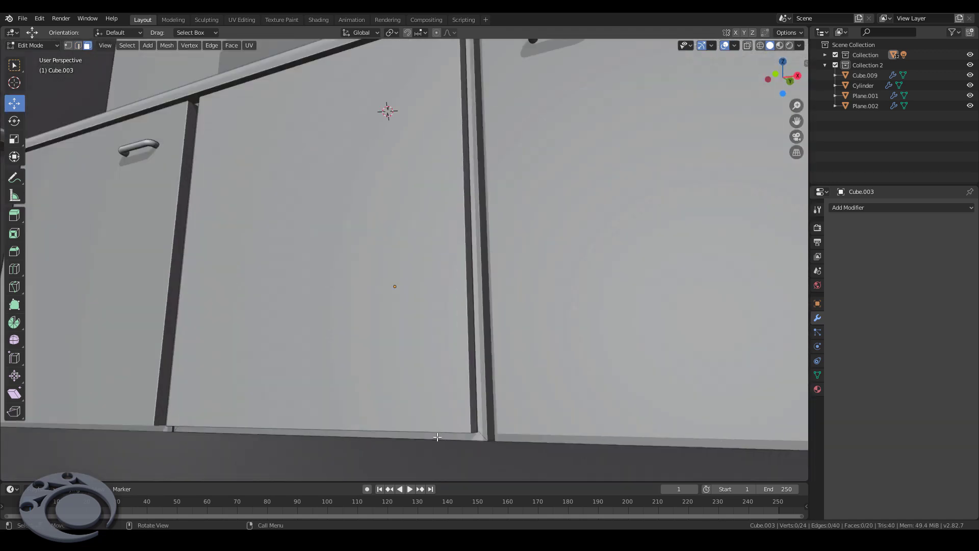
scroll(407, 409, up, 4)
click(407, 409)
scroll(398, 304, down, 4)
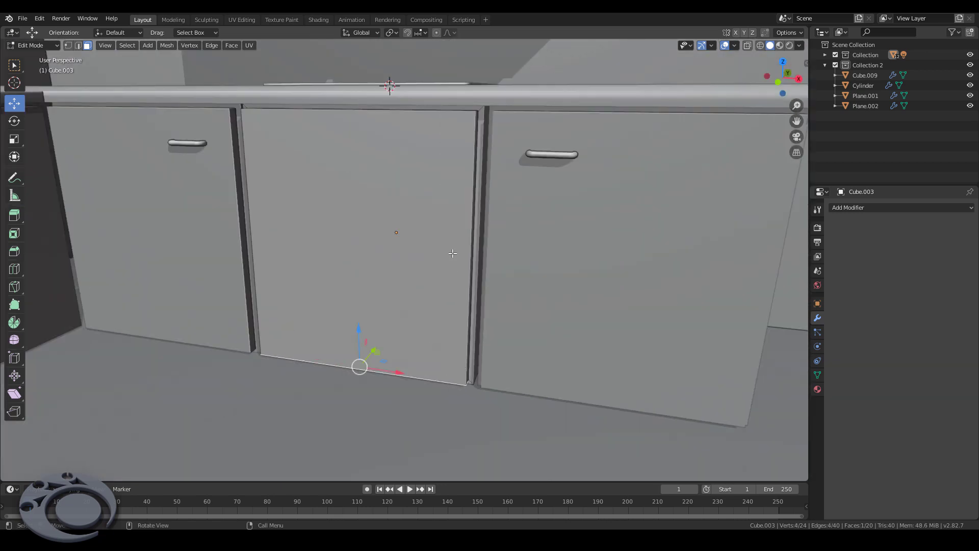
click(485, 248)
click(450, 166)
key(ctrl+r)
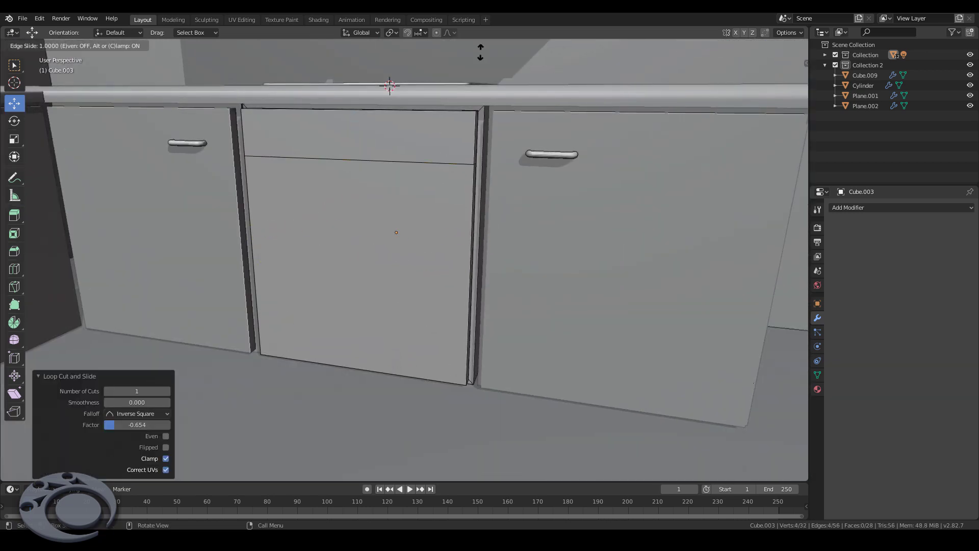
key(ctrl+r)
click(468, 276)
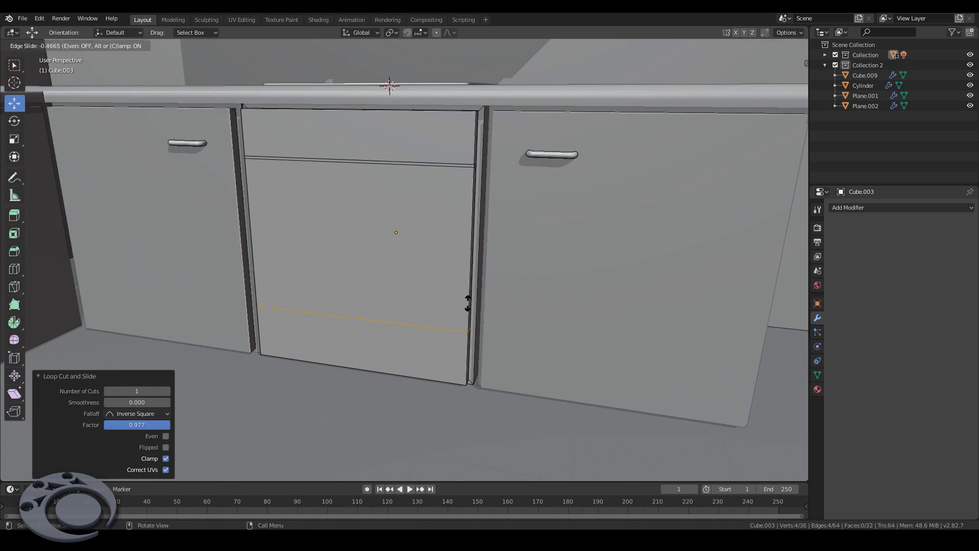
click(467, 332)
Step: Delete the strip between drawer and door to open a gap, filling the open edges with faces
scroll(467, 332, up, 5)
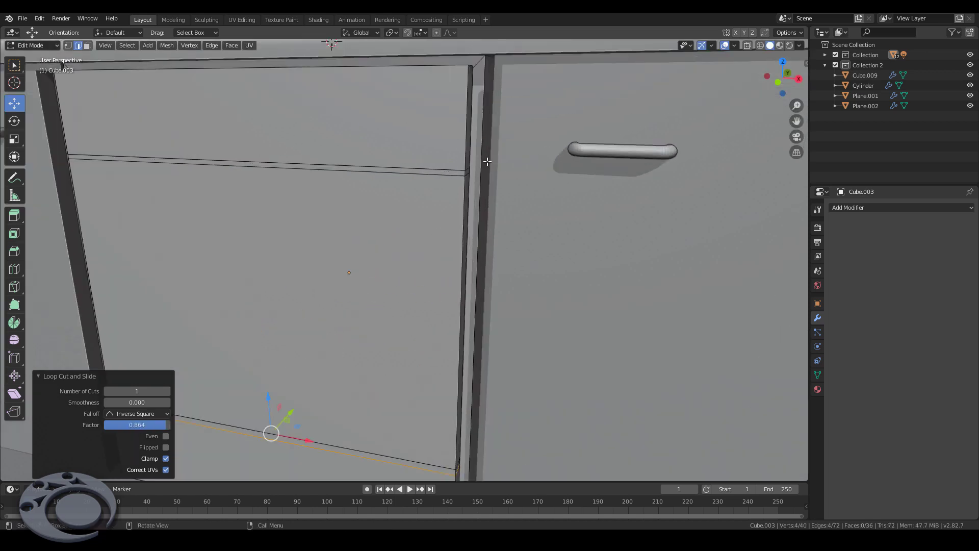
alt+click(453, 178)
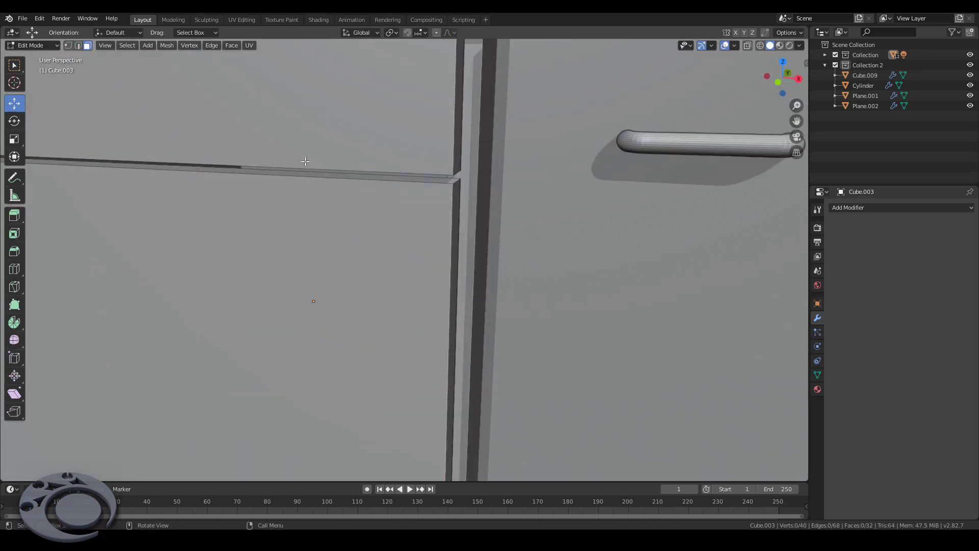
key(f)
mouse_move(403, 181)
middle_down()
mouse_move(422, 124)
mouse_move(409, 266)
middle_up()
key(3)
scroll(408, 266, up, 5)
alt+click(409, 266)
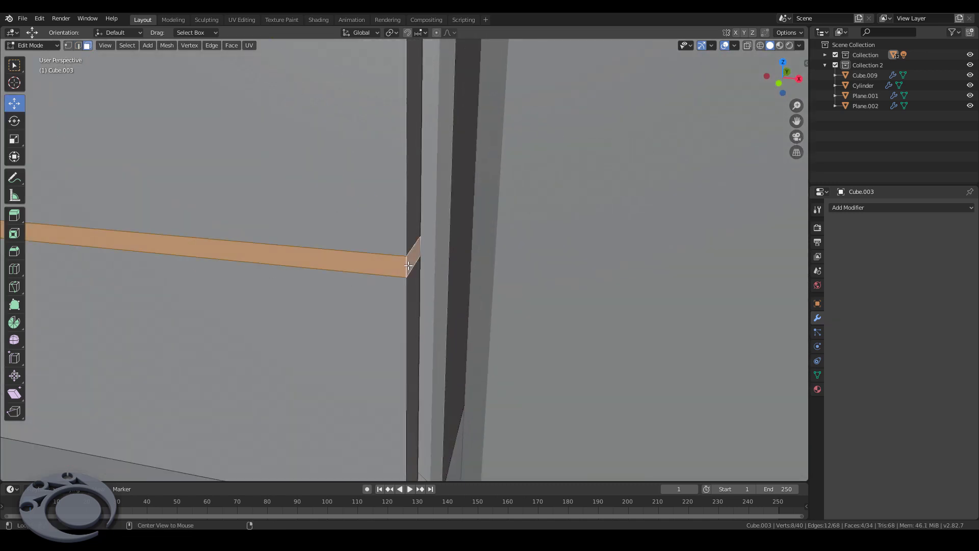
key(x)
alt+click(334, 271)
key(f)
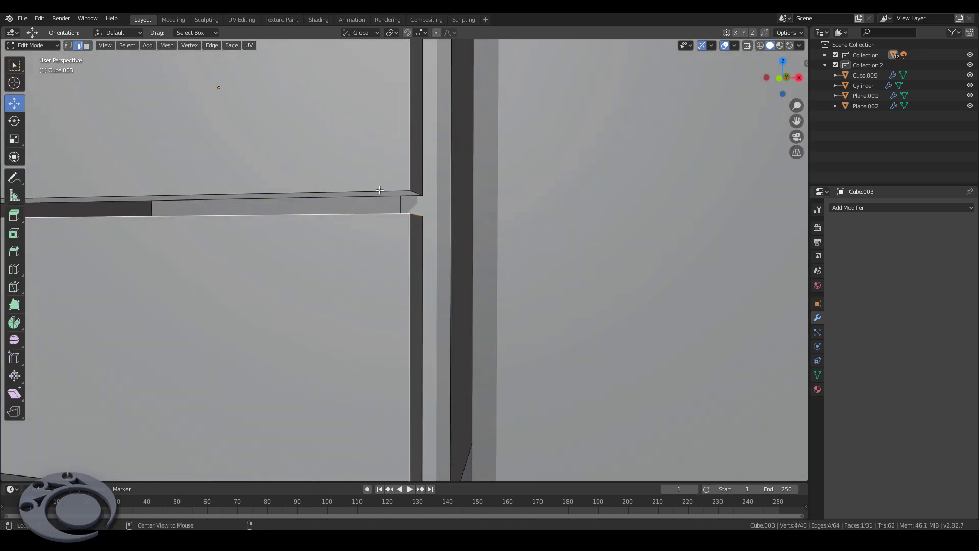
Step: Duplicate an edge at the gap and move the copy vertically
mouse_move(333, 271)
middle_down()
mouse_move(384, 241)
mouse_move(357, 261)
middle_up()
click(384, 242)
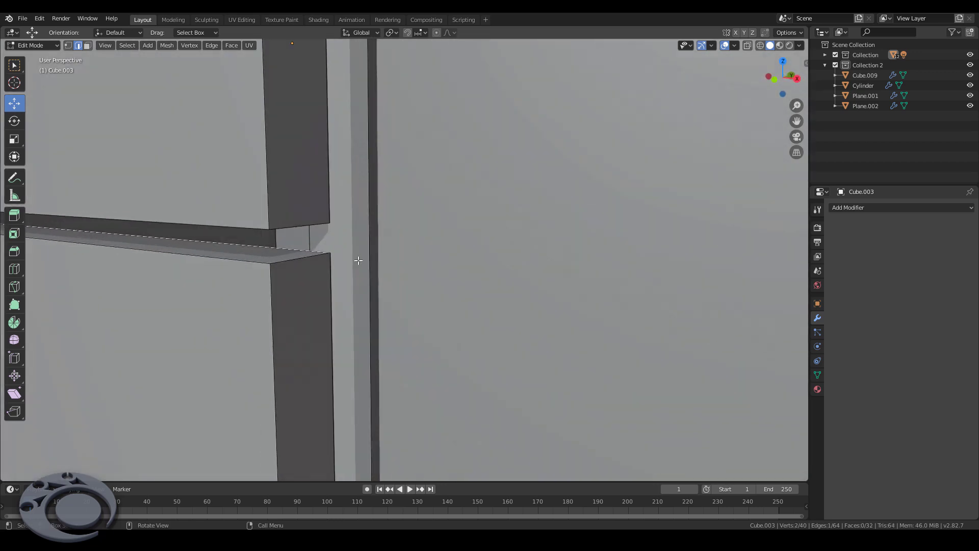
key(shift+d)
right_click(355, 257)
key(g)
key(z)
click(363, 277)
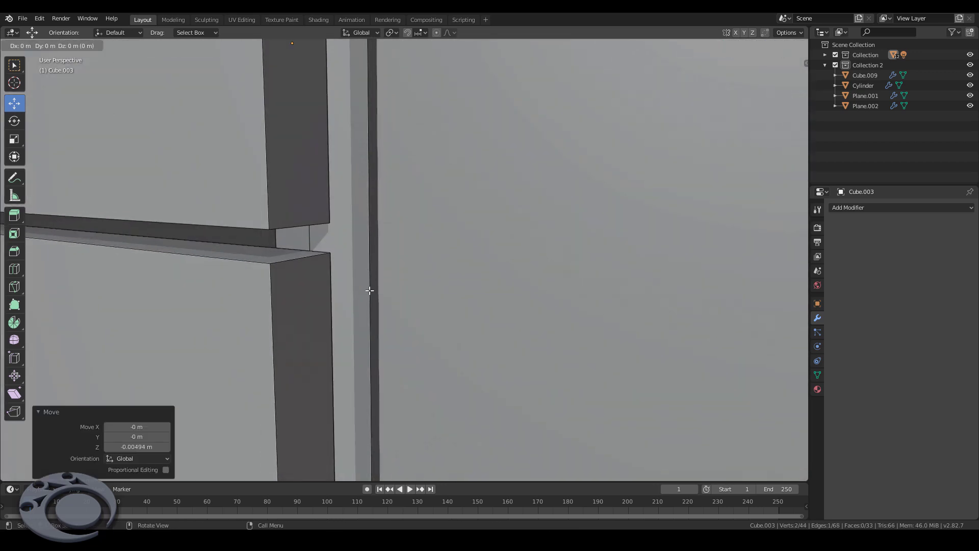
scroll(372, 260, down, 5)
scroll(408, 270, up, 6)
Step: Duplicate the edge again and extrude it upward 0.0742 m into the gap face
key(shift+d)
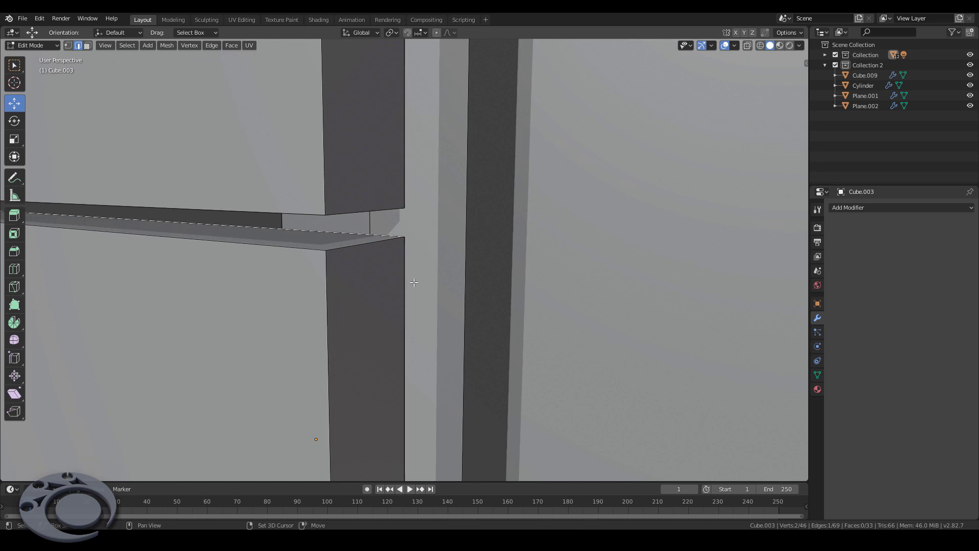
key(z)
click(419, 274)
scroll(415, 226, down, 5)
key(e)
scroll(328, 243, up, 2)
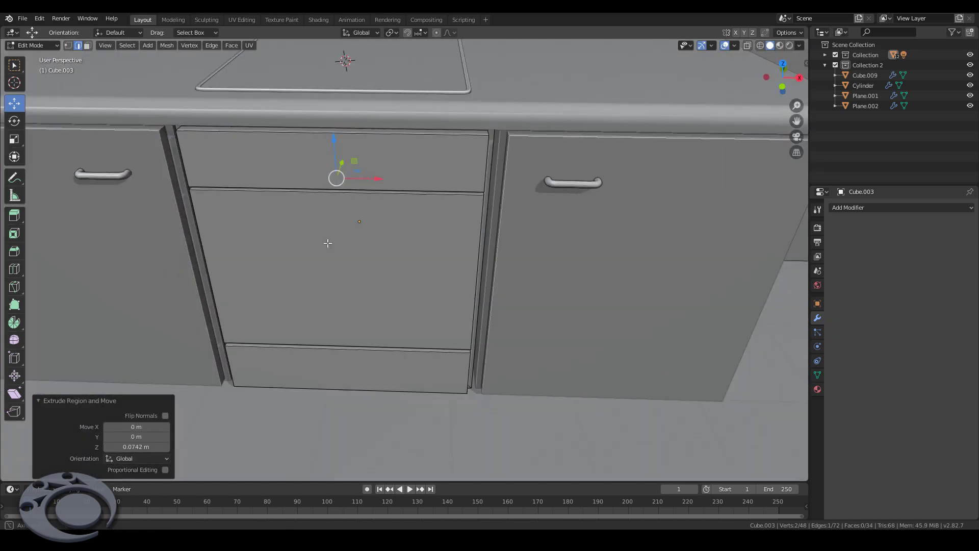
Step: Add a plane on the door panel and shrink it to a tiny square
shift+click(223, 204)
key(shift+a)
click(274, 192)
key(s)
click(255, 227)
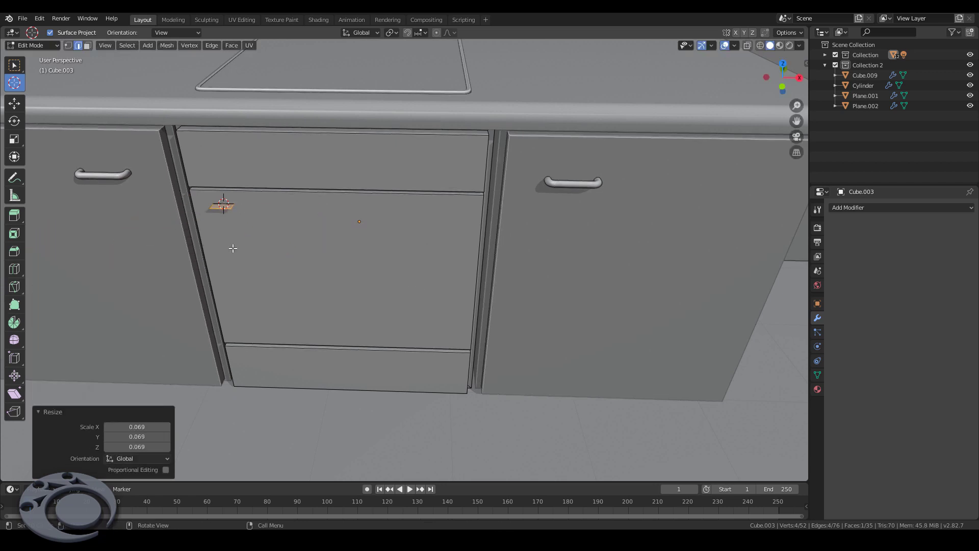
Step: Rotate the small plane 90 degrees on X to stand upright and resize it
key(r)
key(x)
key(9)
key(0)
key(Return)
scroll(235, 249, up, 3)
scroll(357, 286, up, 2)
key(s)
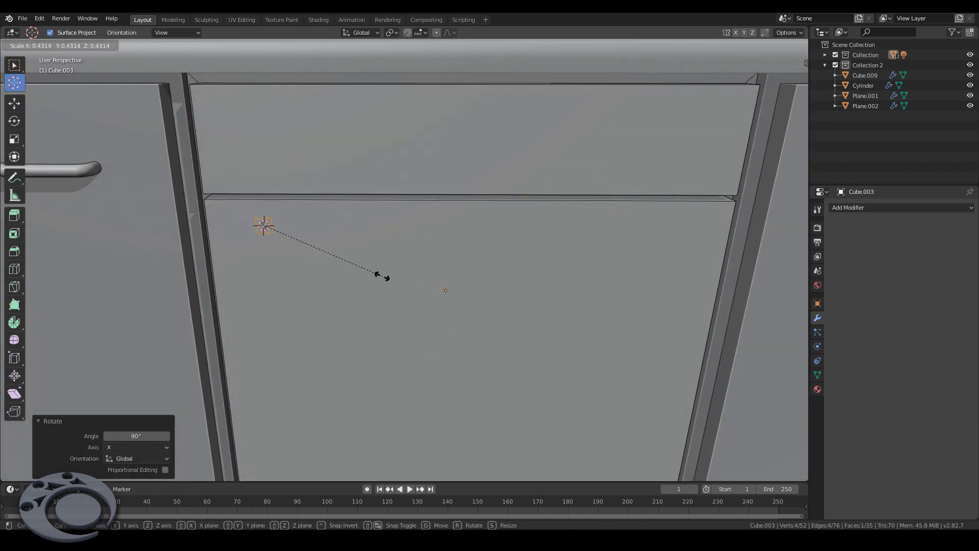
click(347, 263)
Step: Extrude the square into a small block, place a copy at the right side, and duplicate and rotate part of the left block
middle_drag(348, 262, 284, 260)
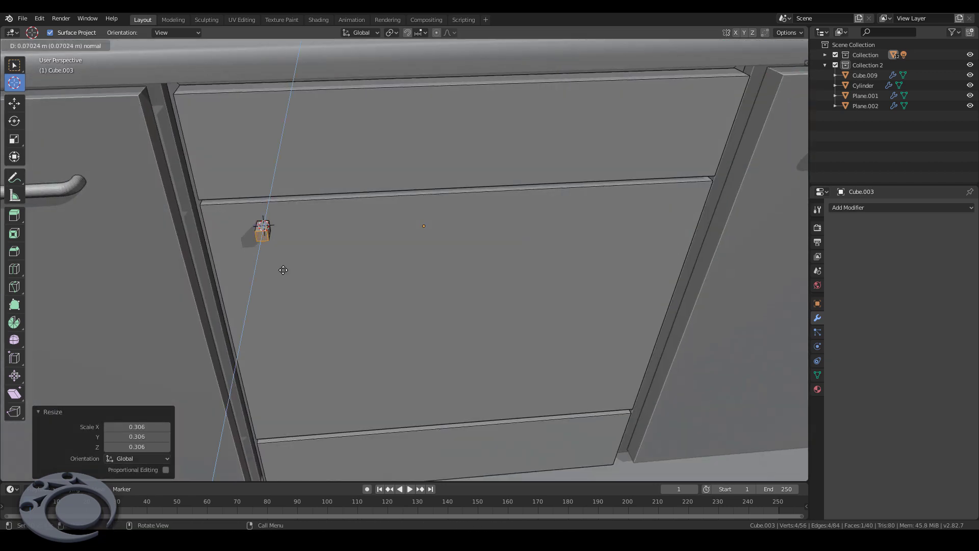
click(283, 270)
click(663, 279)
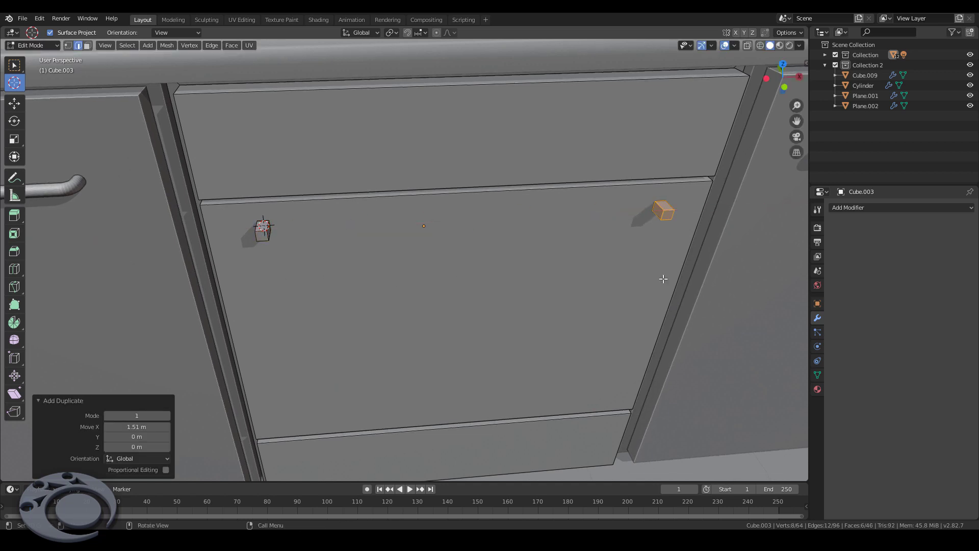
click(270, 234)
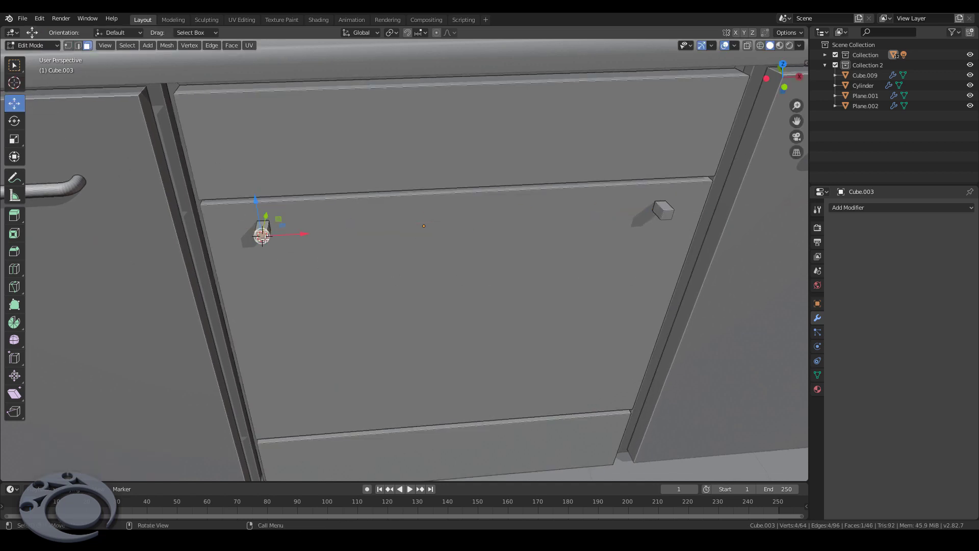
key(shift+d)
key(r)
key(x)
key(Return)
Step: Shift the face slightly outward, double its height and narrow its depth
scroll(256, 235, up, 6)
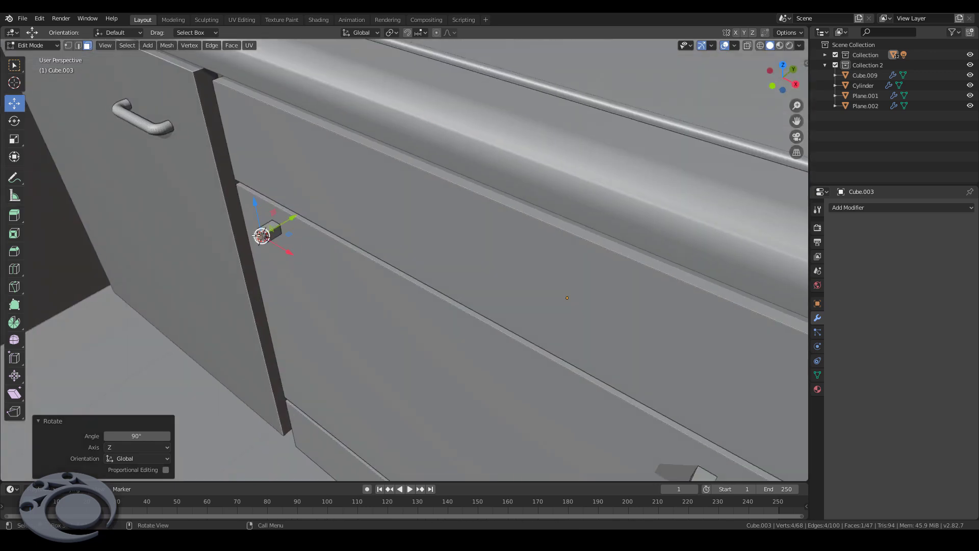
drag(314, 218, 302, 223)
key(s)
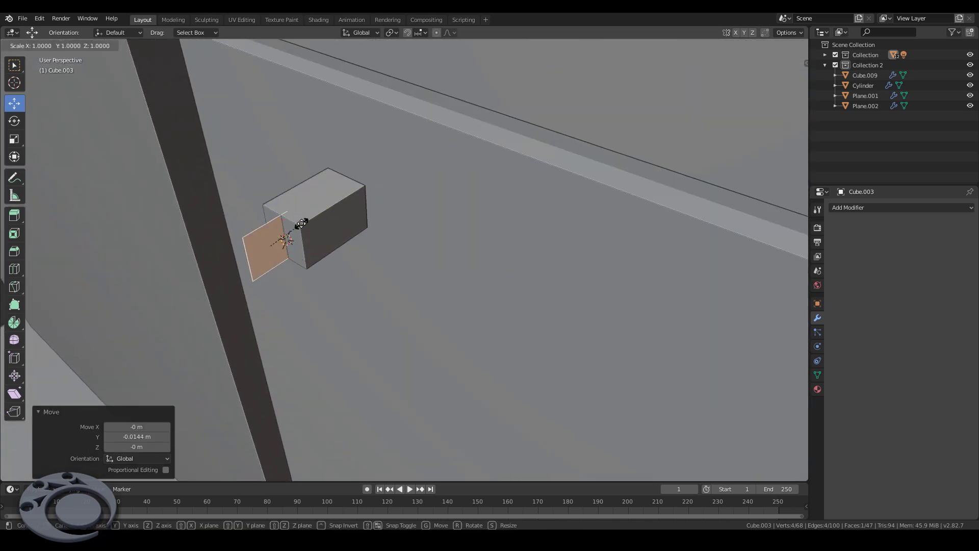
click(344, 225)
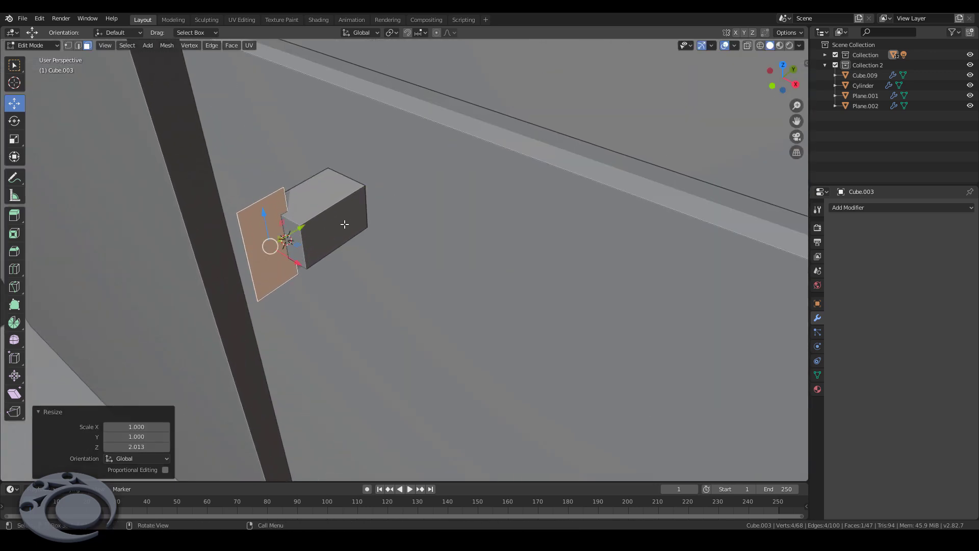
key(y)
click(334, 224)
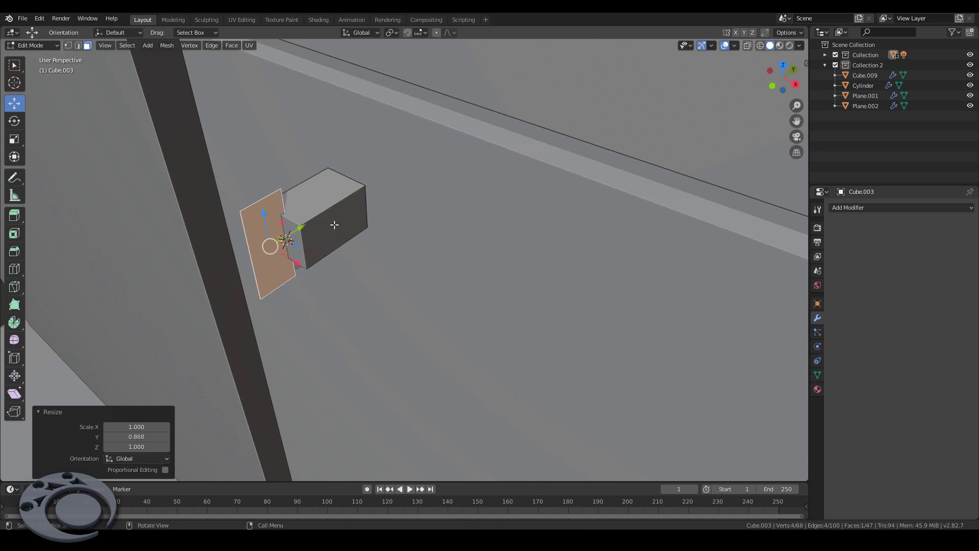
Step: Extrude the face 1.7 m across to the right block to form the bar handle
key(g)
key(x)
key(Return)
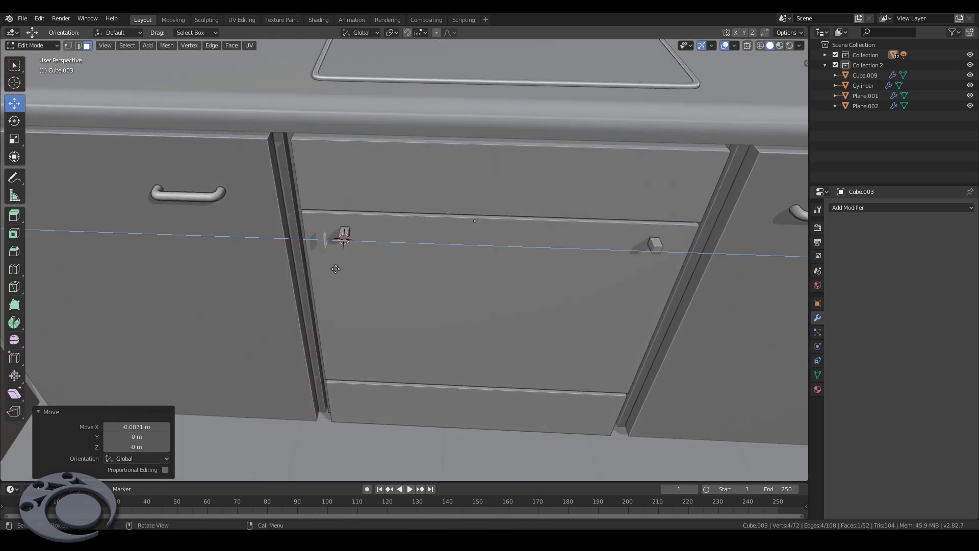
key(e)
click(668, 314)
middle_drag(668, 315, 617, 317)
scroll(531, 328, up, 5)
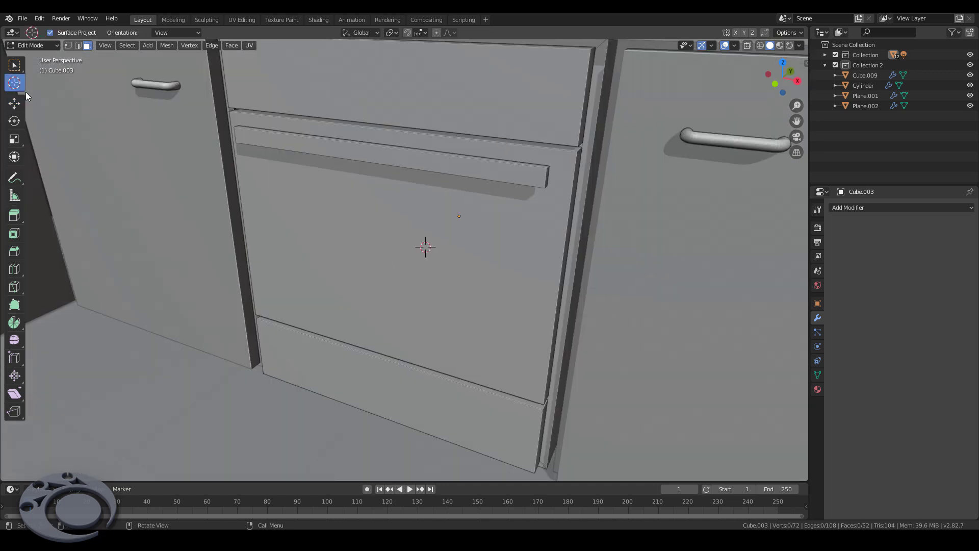
Step: Inset the oven door face, then hide the linked door faces to expose the inner face
click(14, 103)
click(444, 247)
key(i)
key(x)
click(460, 257)
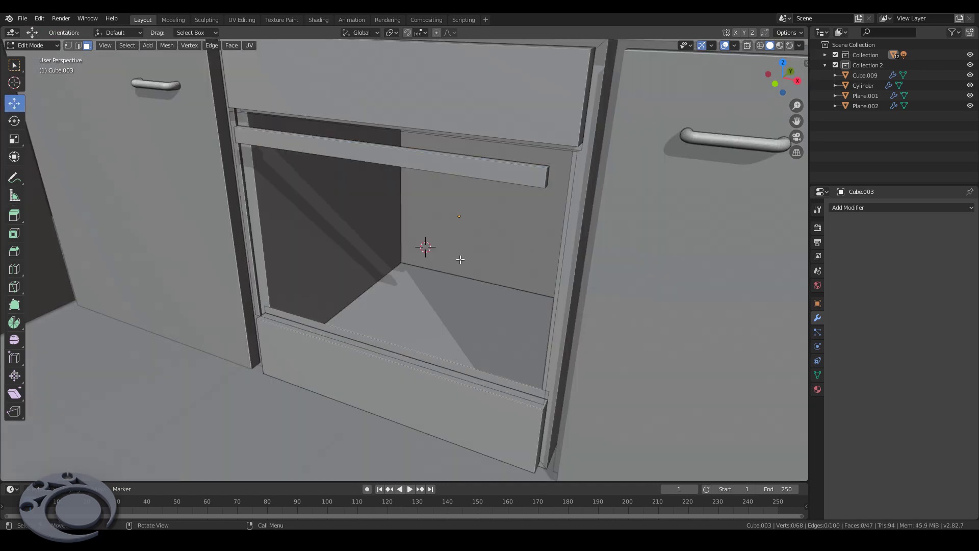
key(alt+h)
mouse_move(459, 257)
middle_down()
mouse_move(424, 226)
mouse_move(453, 356)
mouse_move(454, 328)
middle_up()
key(i)
click(501, 282)
scroll(428, 236, down, 2)
scroll(424, 226, up, 2)
key(ctrl+l)
key(h)
Step: Delete the door's inner face and bridge the edge loops around the opening
click(455, 328)
scroll(251, 300, up, 5)
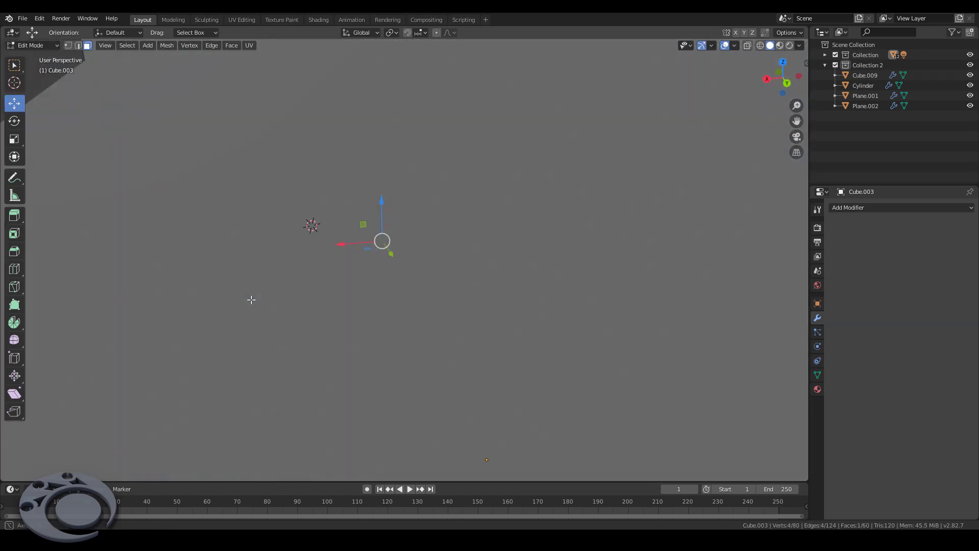
scroll(251, 300, down, 5)
key(x)
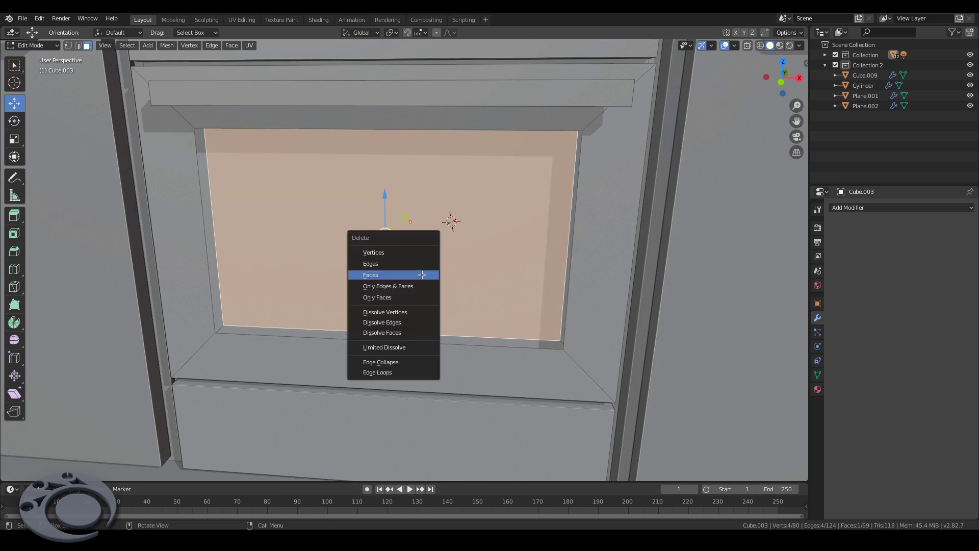
click(422, 275)
key(2)
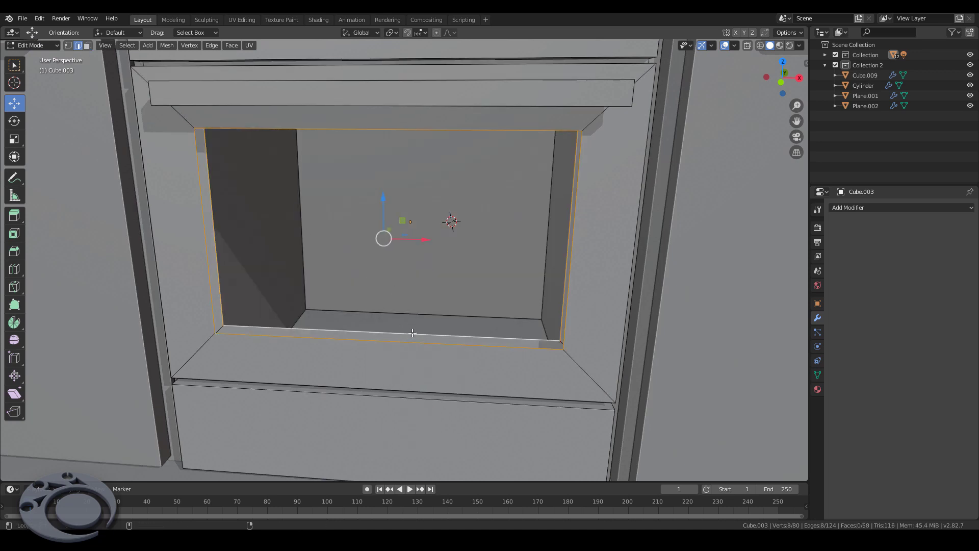
right_click(412, 333)
click(403, 255)
middle_drag(403, 255, 403, 204)
Step: Add a plane inside the opening and stand it upright with a 90° X rotation
key(shift+a)
click(387, 204)
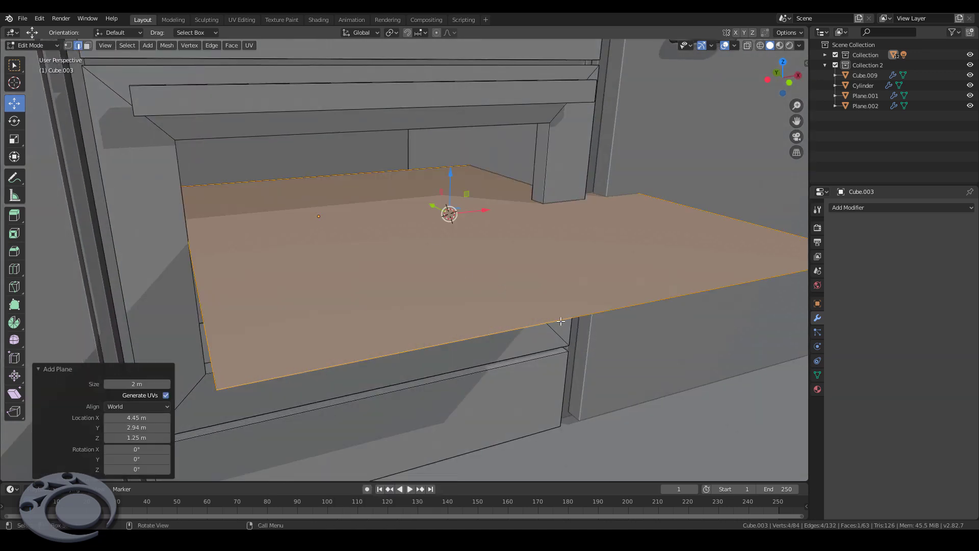
key(r)
key(x)
key(9)
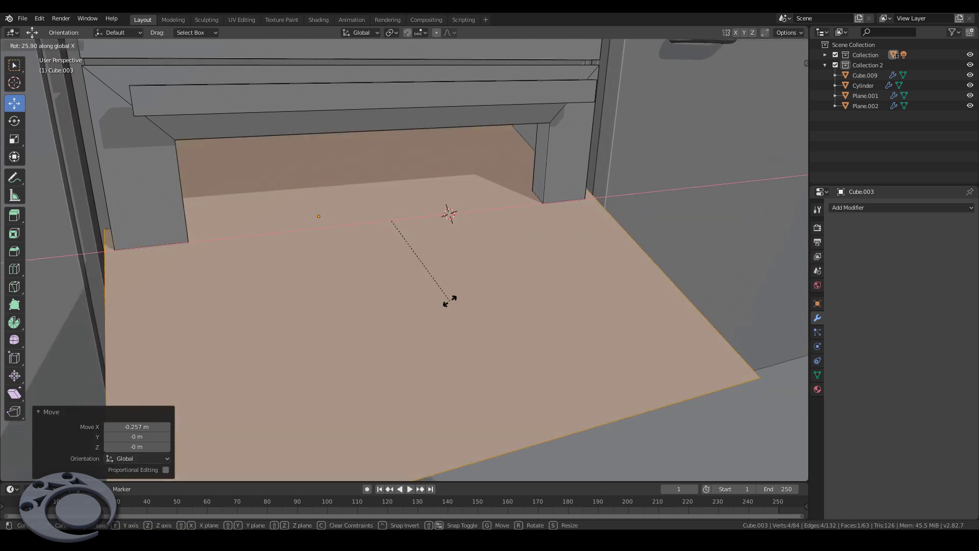
key(0)
key(Return)
Step: Scale and lower the plane to fill the oven window, then return to Object Mode
middle_drag(649, 381, 492, 328)
key(s)
key(z)
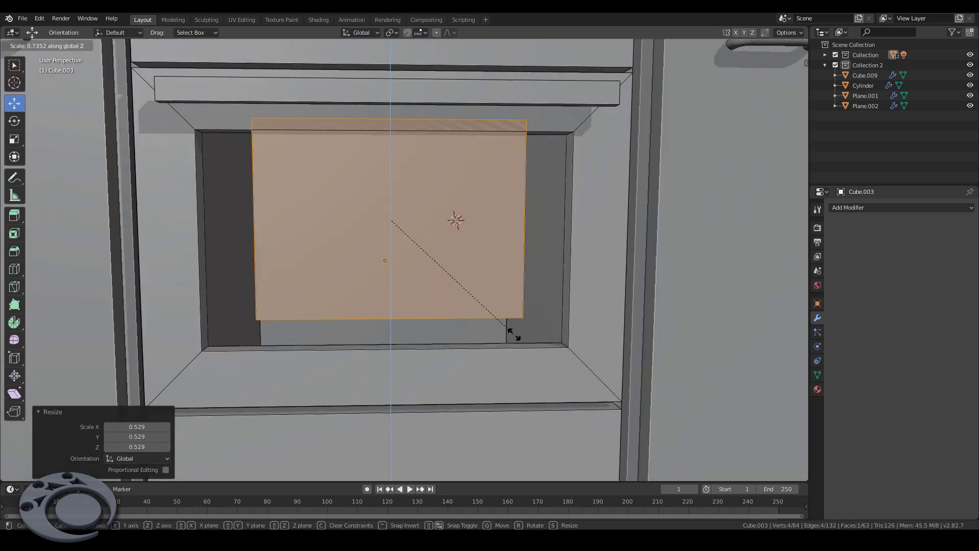
click(384, 181)
key(g)
key(z)
key(Return)
key(s)
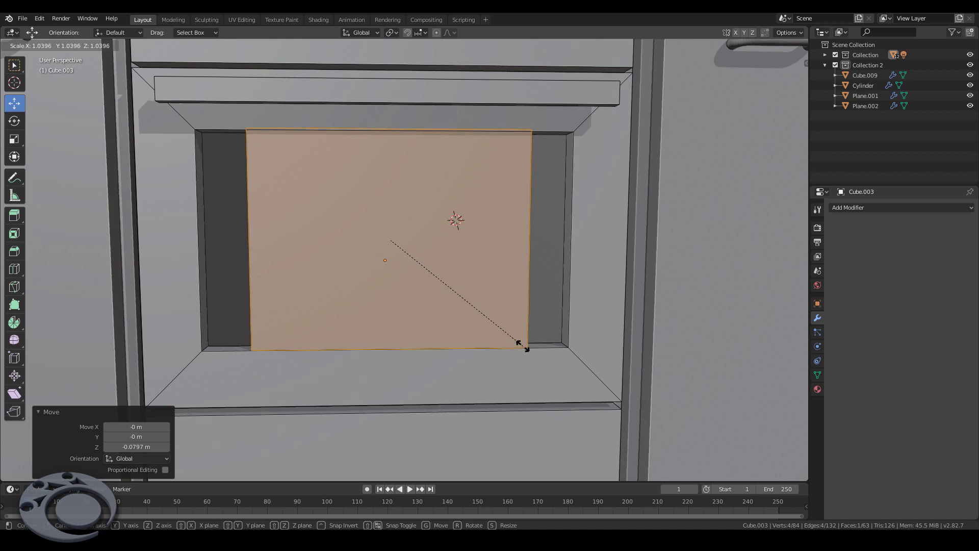
click(483, 330)
mouse_move(483, 330)
middle_down()
mouse_move(427, 203)
mouse_move(393, 173)
middle_up()
key(Tab)
scroll(393, 175, up, 3)
scroll(360, 163, up, 2)
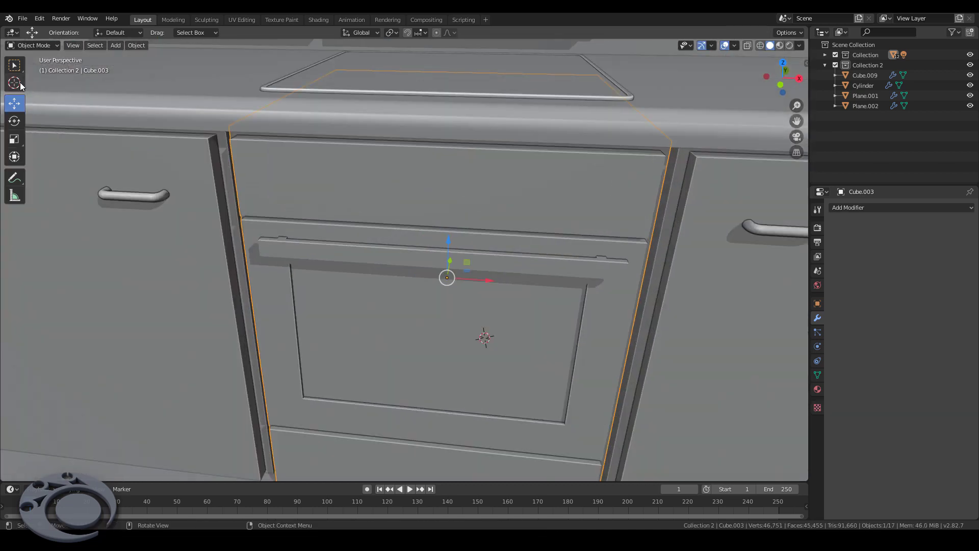
Step: Add a cylinder to the oven mesh, shrink it to knob size and rotate it 90° on X
key(shift+a)
key(Escape)
key(Tab)
key(shift+a)
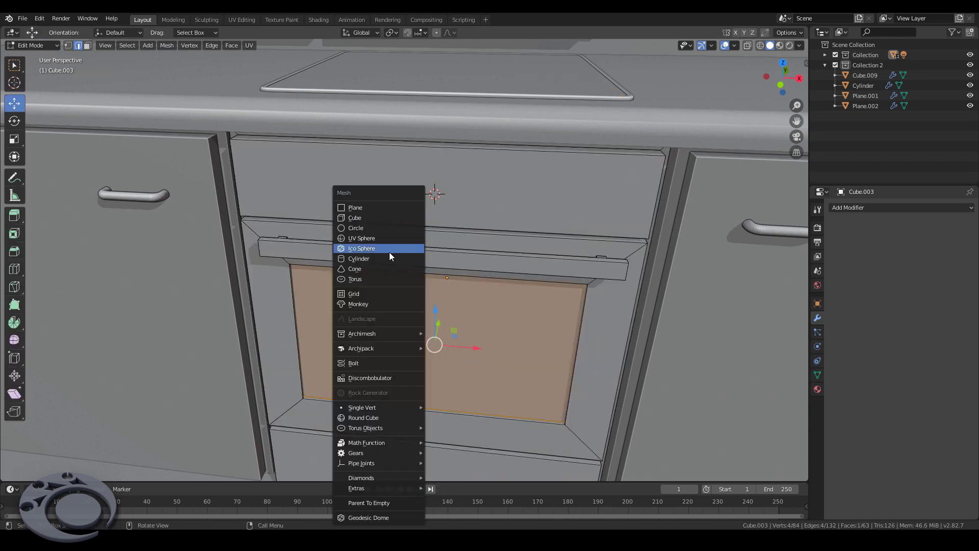
click(389, 254)
key(s)
click(424, 205)
middle_drag(424, 205, 415, 222)
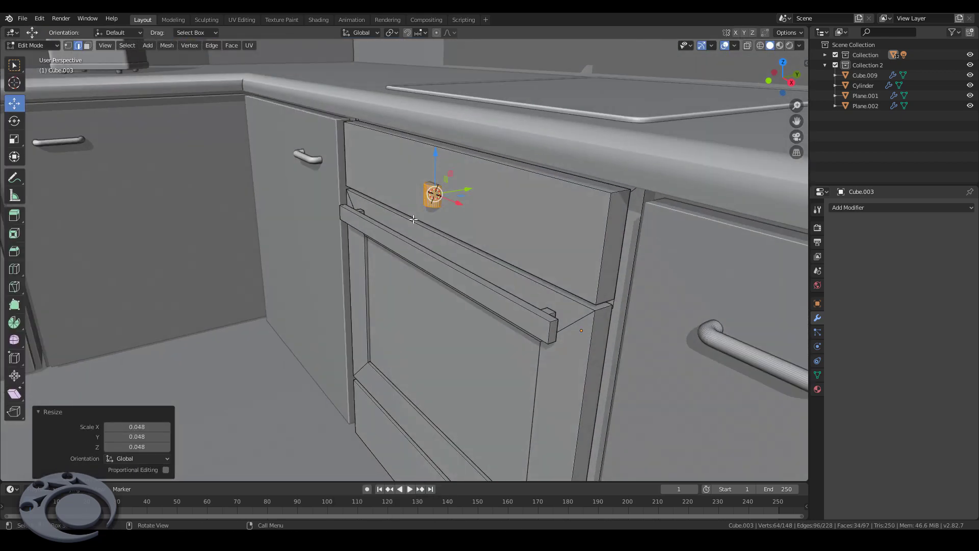
key(r)
key(x)
key(9)
key(0)
key(Return)
Step: Position the knob up on the control panel at its left side
middle_drag(471, 291, 429, 147)
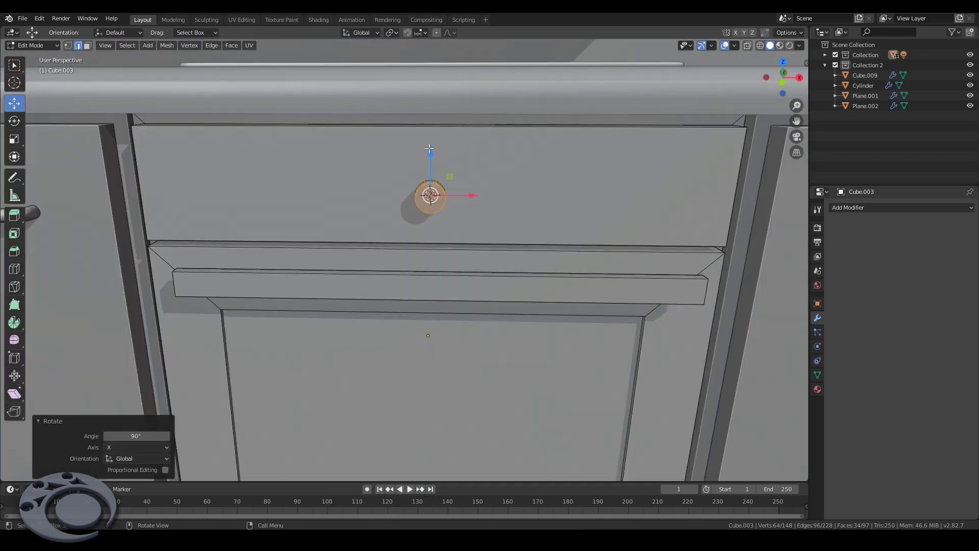
key(g)
key(z)
click(430, 138)
key(g)
key(x)
click(207, 186)
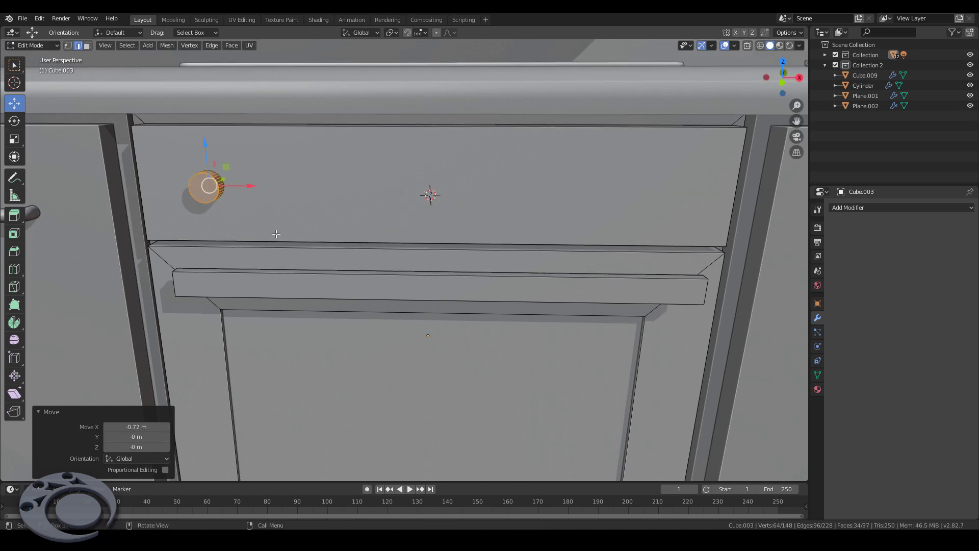
Step: Duplicate the knob along X into a left pair and right-hand knobs, plus an upper row copy
key(shift+d)
key(x)
click(257, 186)
key(l)
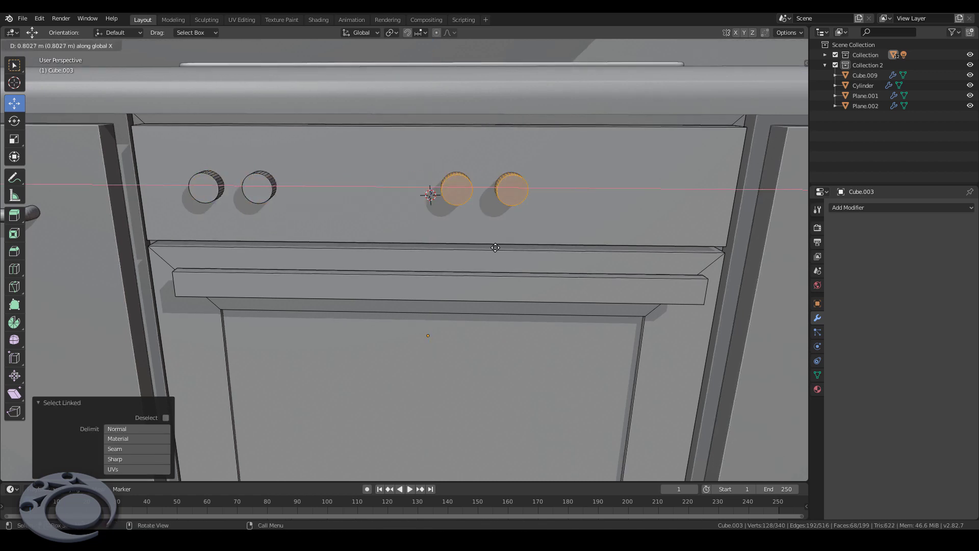
click(536, 254)
key(shift+d)
key(x)
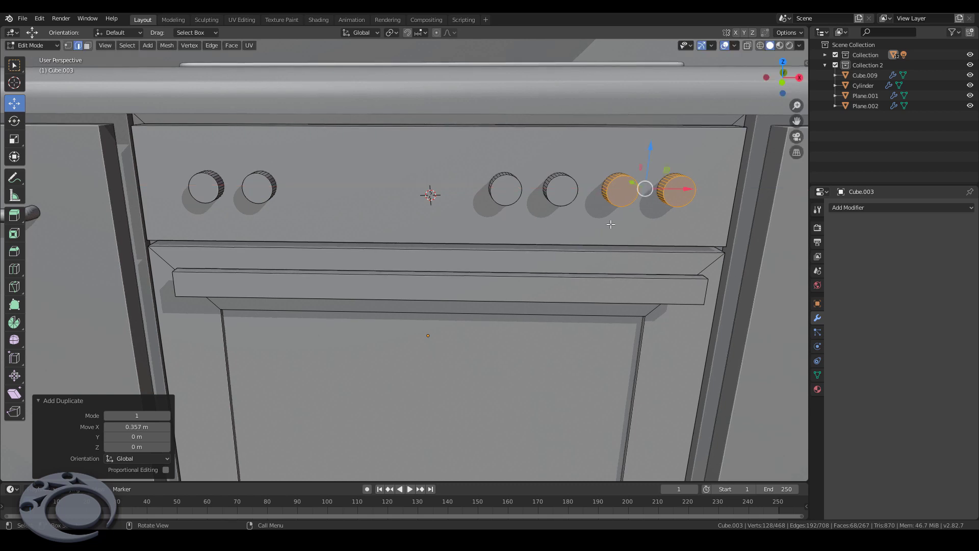
key(l)
key(shift+d)
key(z)
click(484, 250)
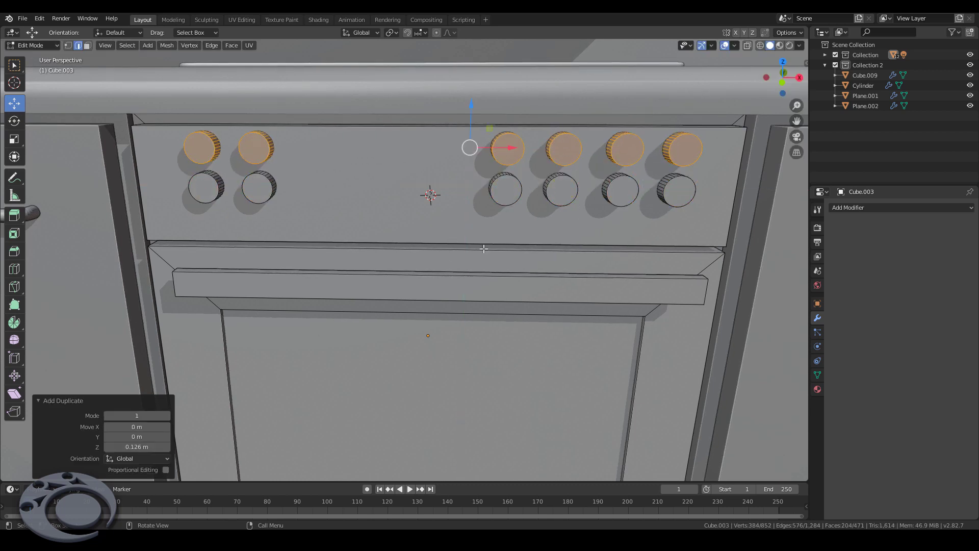
Step: Set the pivot to individual origins and Boolean-intersect the lower knobs to cut panel holes
key(period)
click(504, 250)
key(s)
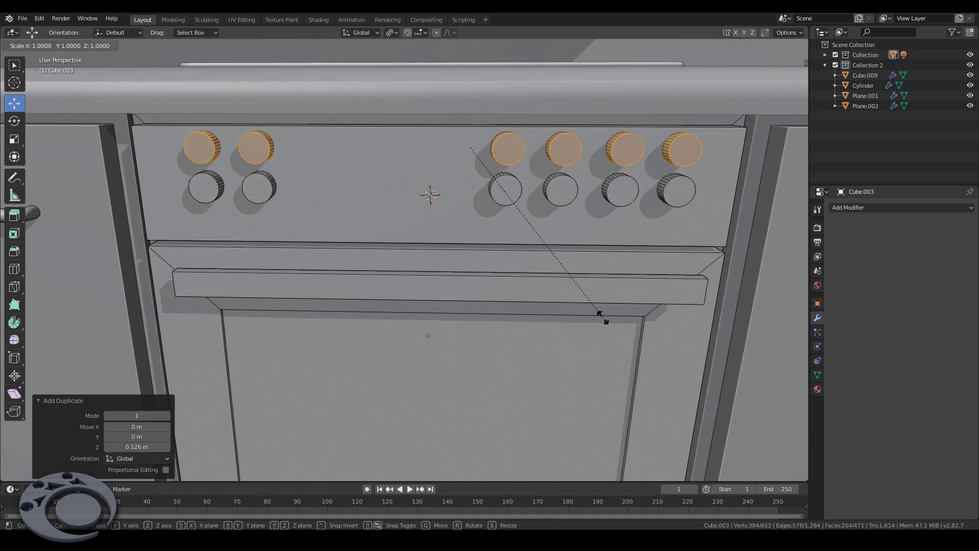
key(Escape)
click(463, 191)
key(l)
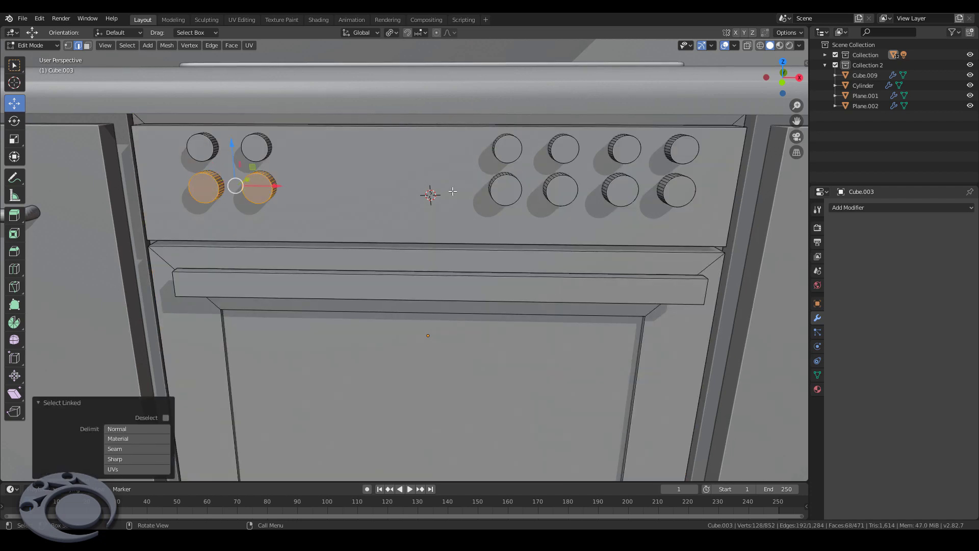
key(l)
key(F3)
key(Return)
middle_drag(558, 242, 531, 235)
Step: Lower the upper knobs into the panel holes and enlarge them slightly
key(l)
key(alt+a)
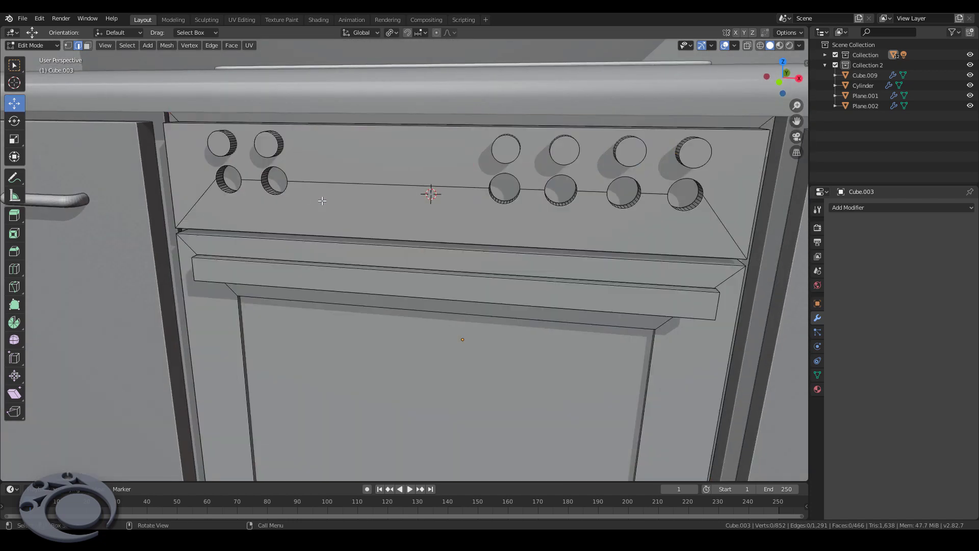
key(l)
key(l)
key(g)
key(z)
key(Return)
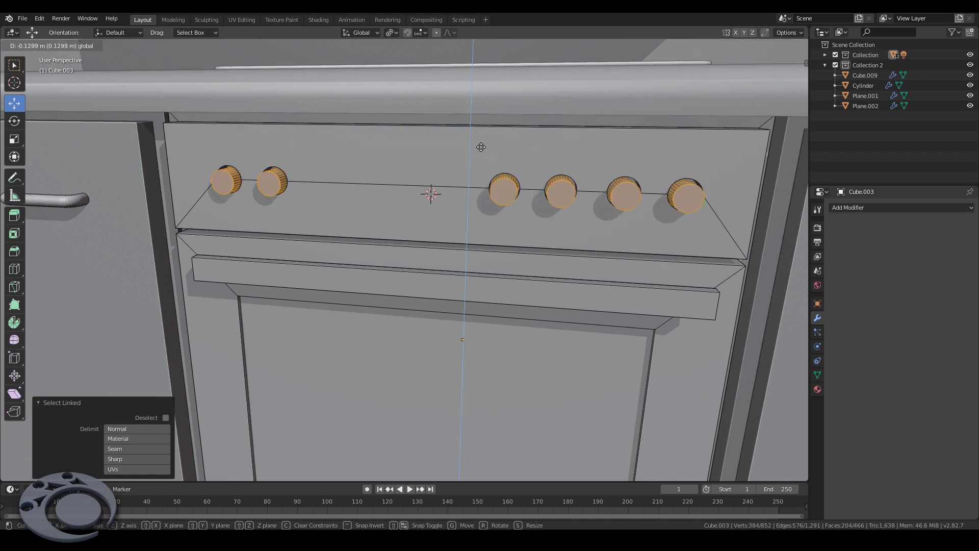
middle_drag(652, 154, 472, 142)
key(g)
key(z)
key(Escape)
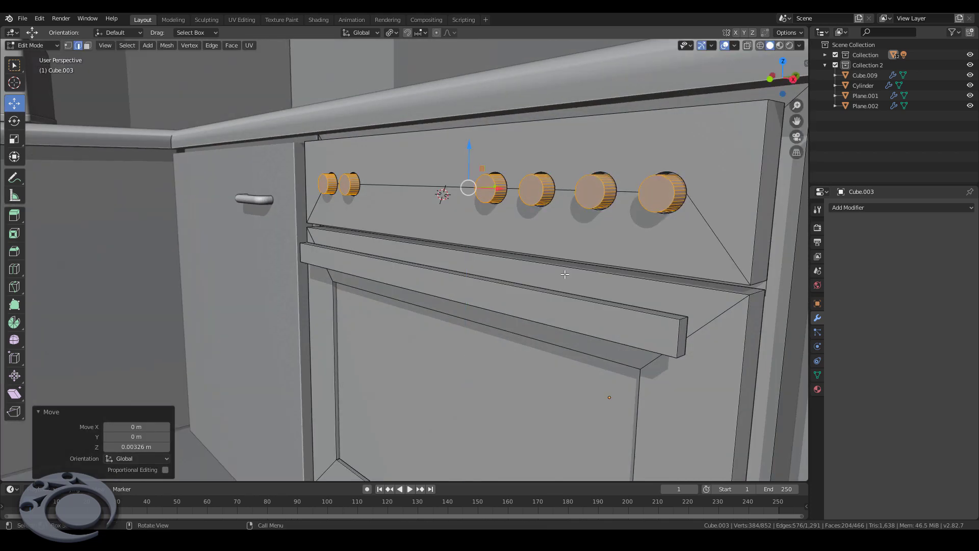
key(s)
click(567, 273)
Step: Adjust the knobs' depth along Y and select a single face on a small knob
key(period)
middle_drag(581, 283, 383, 179)
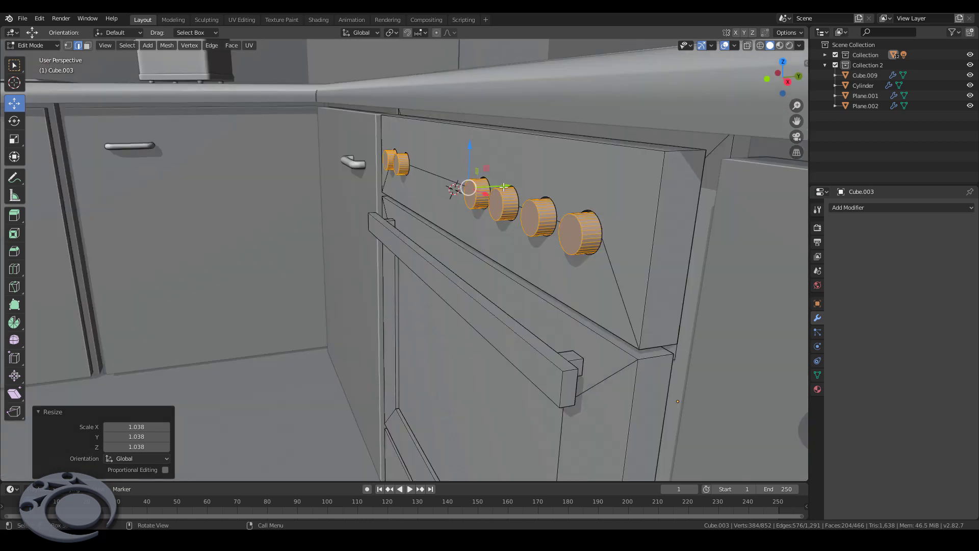
key(g)
key(y)
key(Return)
key(3)
click(400, 165)
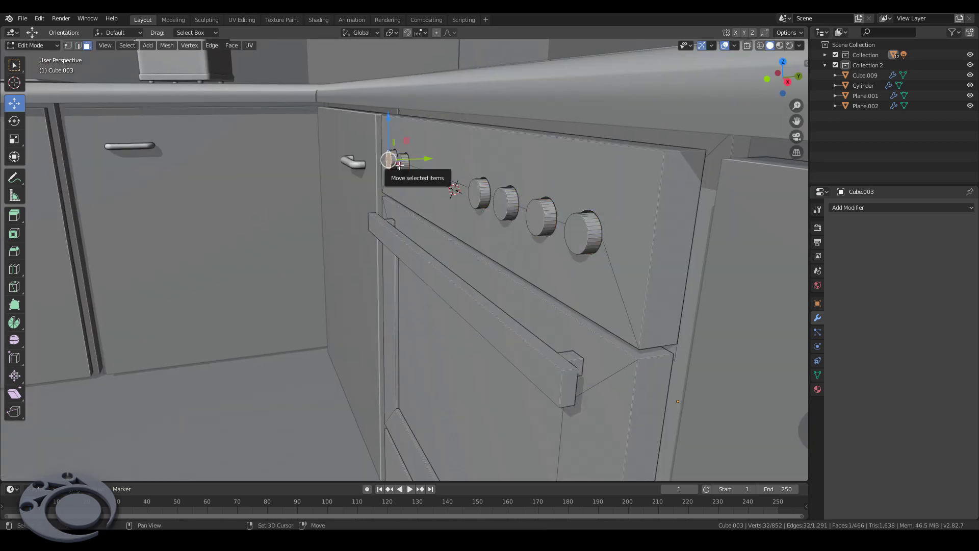
Step: Shift the upper cabinet above the hob 2 m sideways
key(Tab)
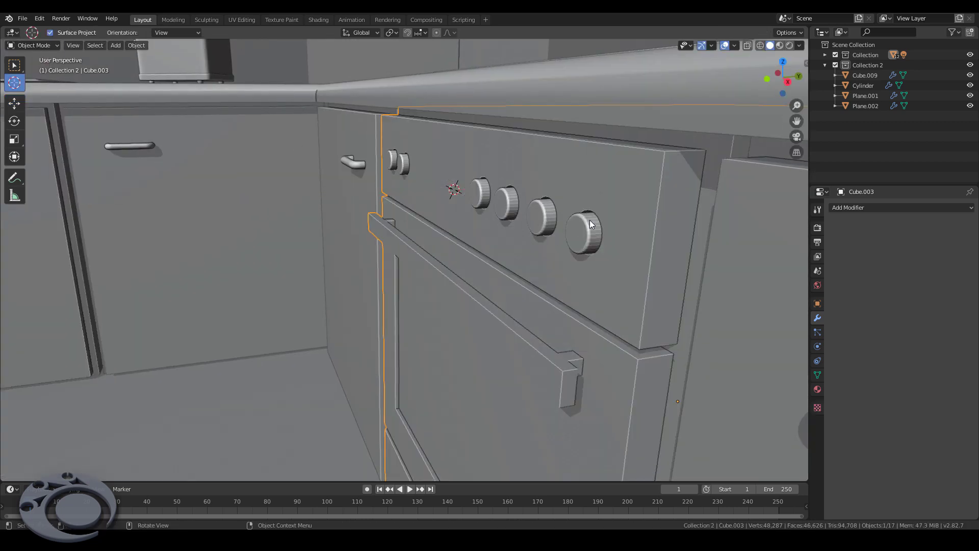
scroll(589, 220, down, 8)
mouse_move(449, 371)
middle_down()
mouse_move(500, 181)
mouse_move(543, 201)
middle_up()
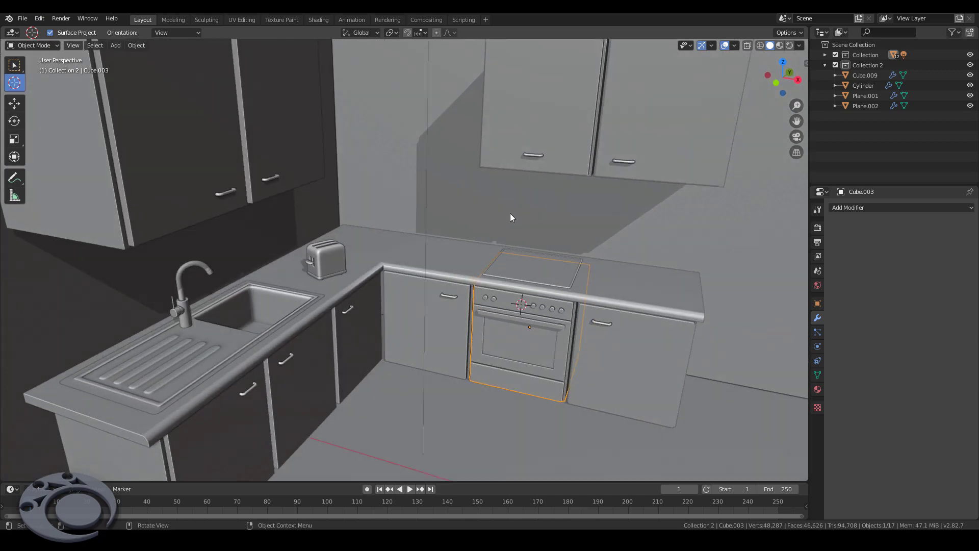
click(546, 138)
key(w)
click(551, 118)
drag(596, 96, 498, 92)
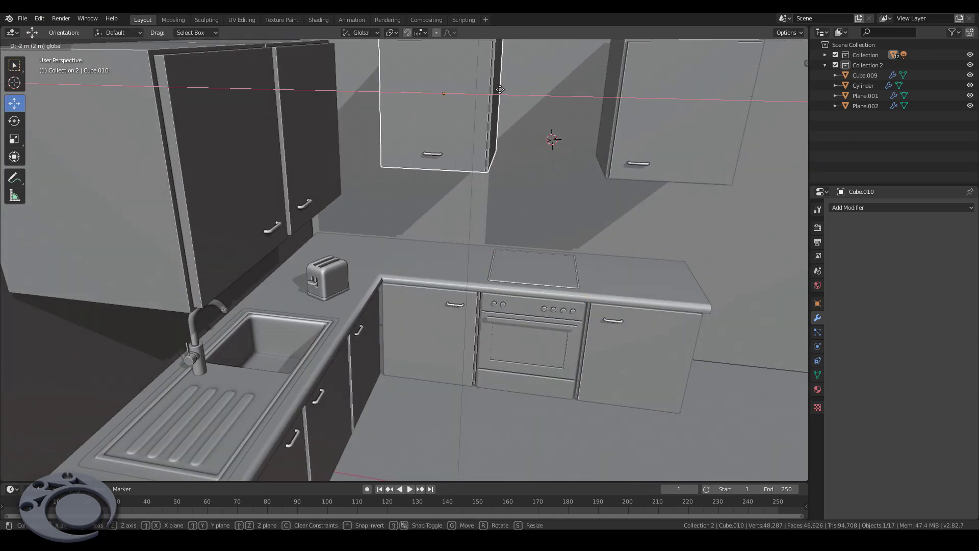
middle_drag(498, 92, 529, 201)
scroll(510, 204, down, 3)
scroll(489, 224, up, 4)
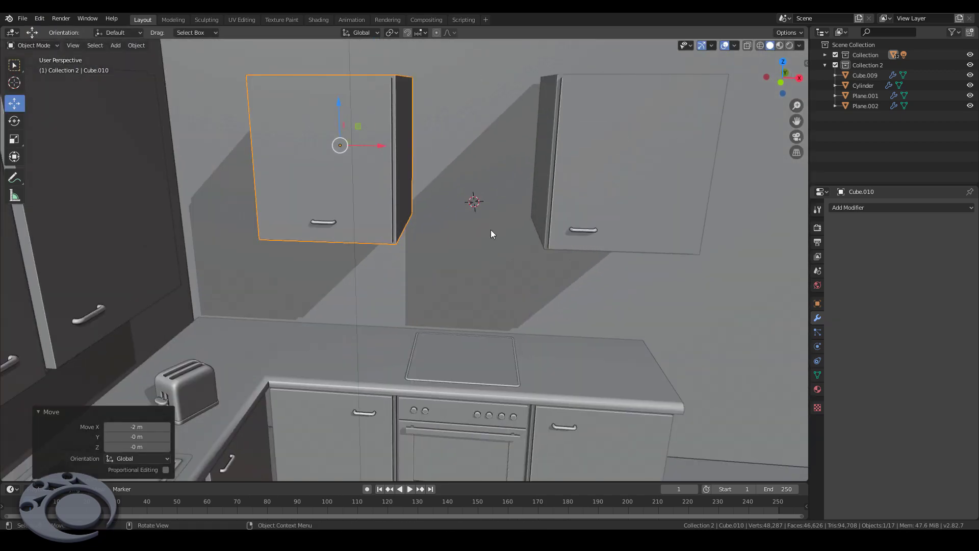
Step: Add a new cube at the 3D cursor and move it back against the wall
key(shift+a)
click(557, 236)
middle_drag(558, 236, 512, 206)
drag(513, 206, 509, 207)
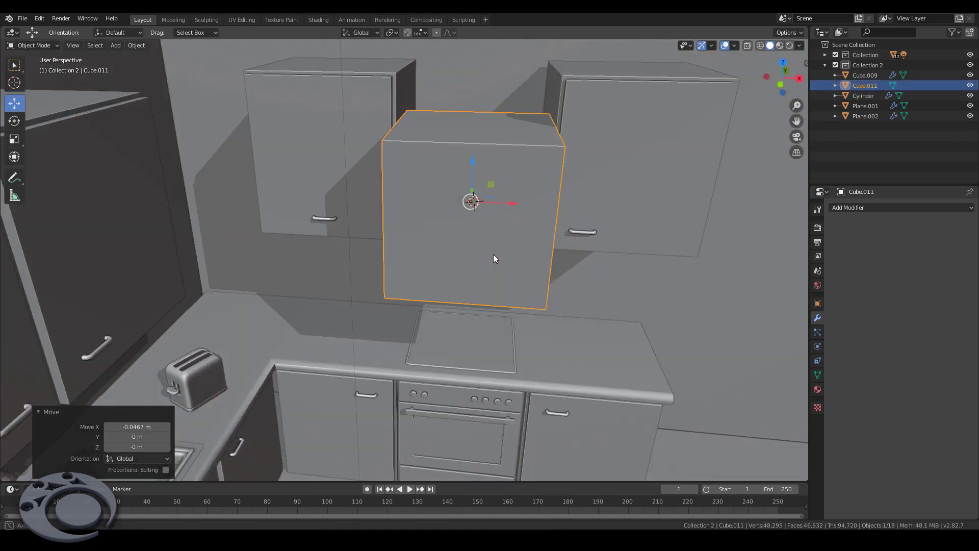
middle_drag(494, 254, 416, 221)
key(g)
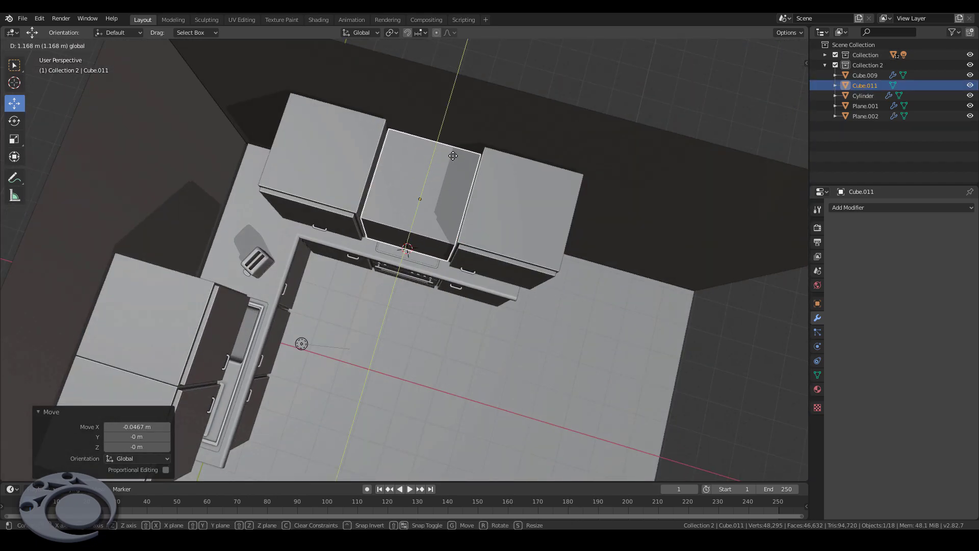
click(453, 155)
middle_drag(453, 156, 433, 225)
scroll(433, 225, up, 3)
Step: Raise the new block vertically into the gap, then start editing its faces
key(g)
key(z)
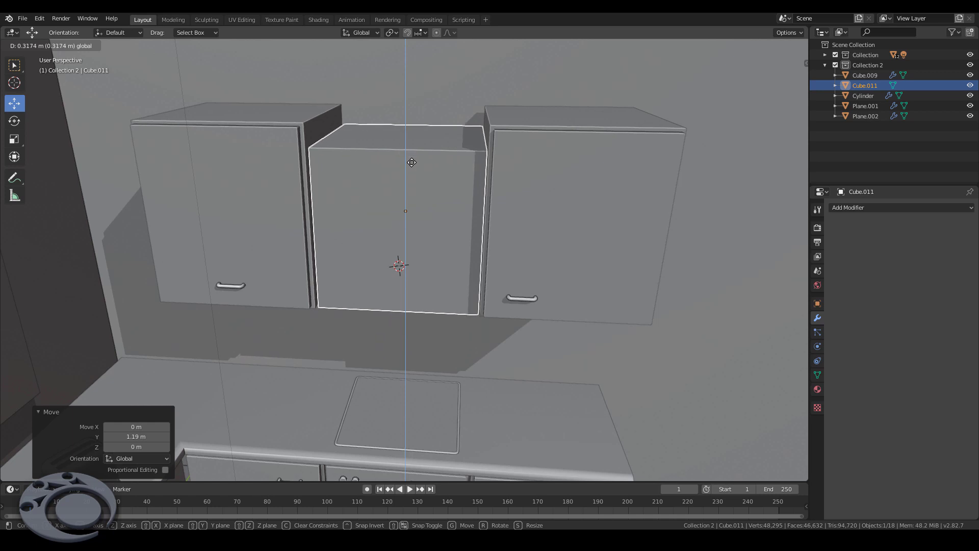
click(415, 142)
key(Tab)
key(3)
mouse_move(411, 313)
middle_down()
mouse_move(403, 127)
mouse_move(82, 98)
middle_up()
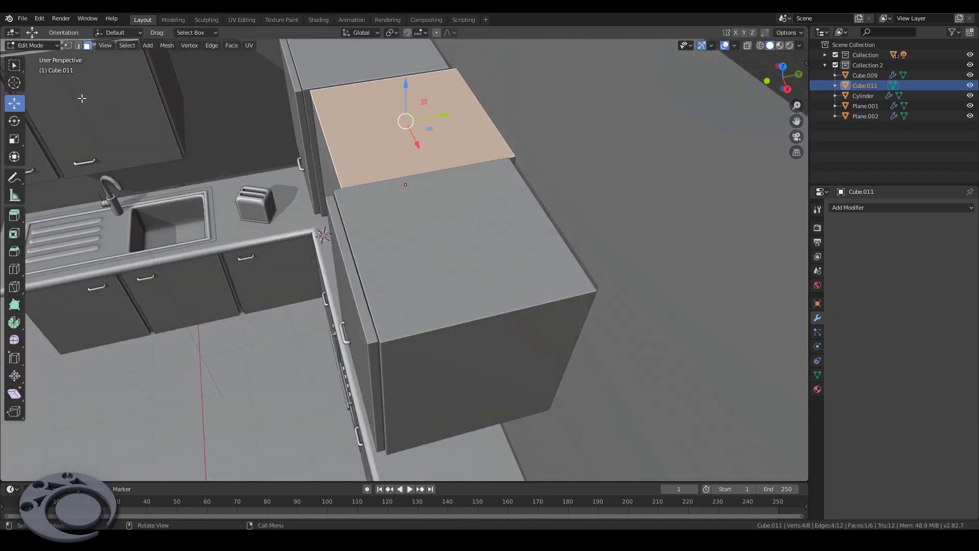
Step: Taper the block between the wall cabinets by moving its top front edge back
click(449, 225)
middle_drag(449, 225, 409, 70)
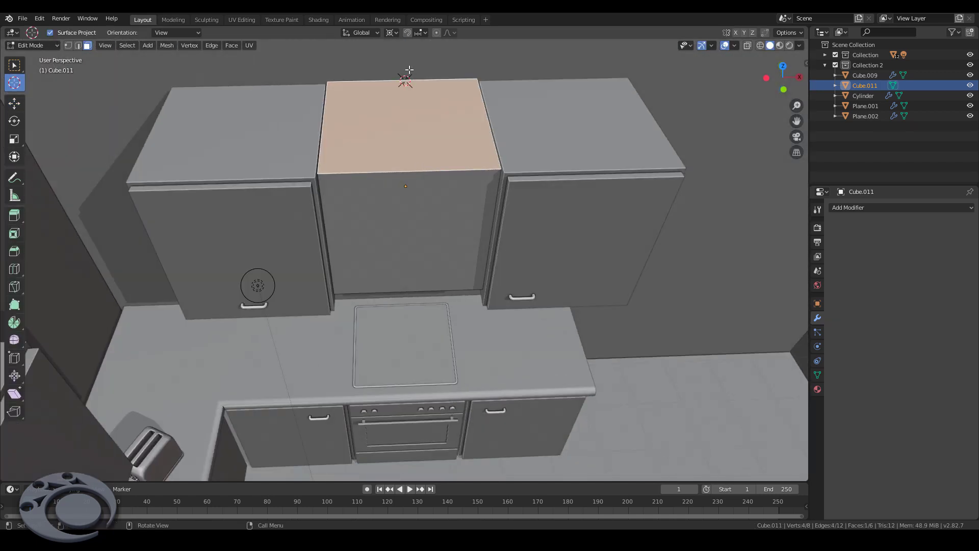
middle_drag(394, 172, 363, 143)
click(363, 143)
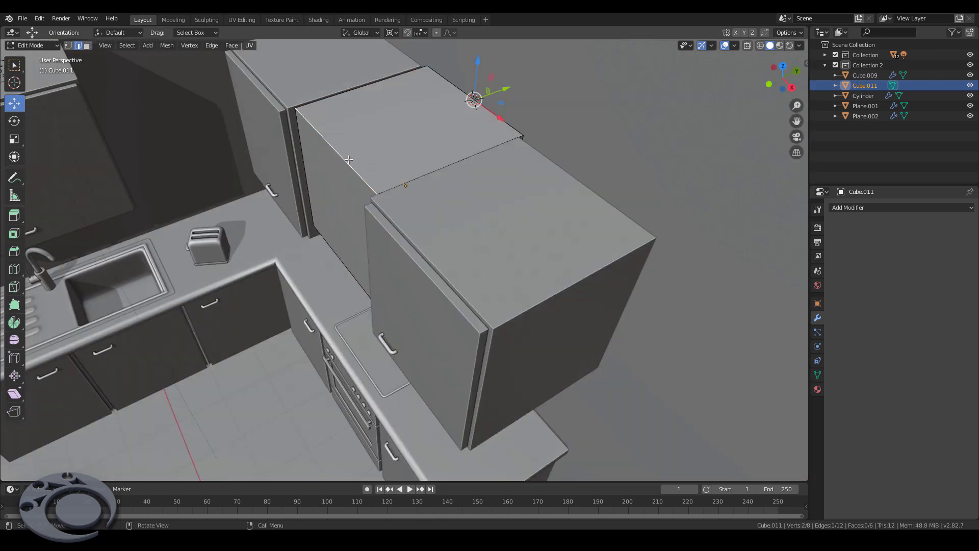
key(shift+s)
key(g)
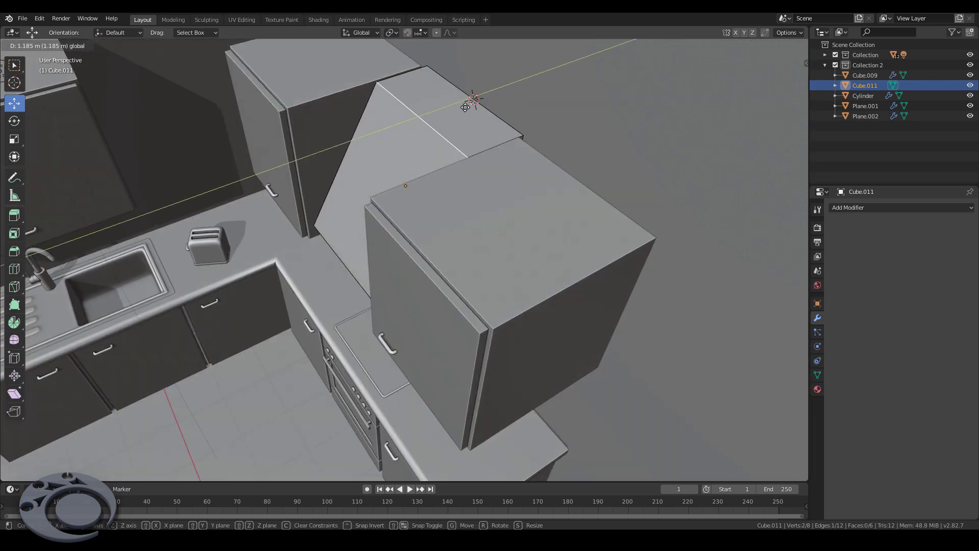
click(456, 105)
Step: Lower the hood's top face along Z and extrude a chimney up to the ceiling
key(3)
middle_drag(557, 204, 438, 246)
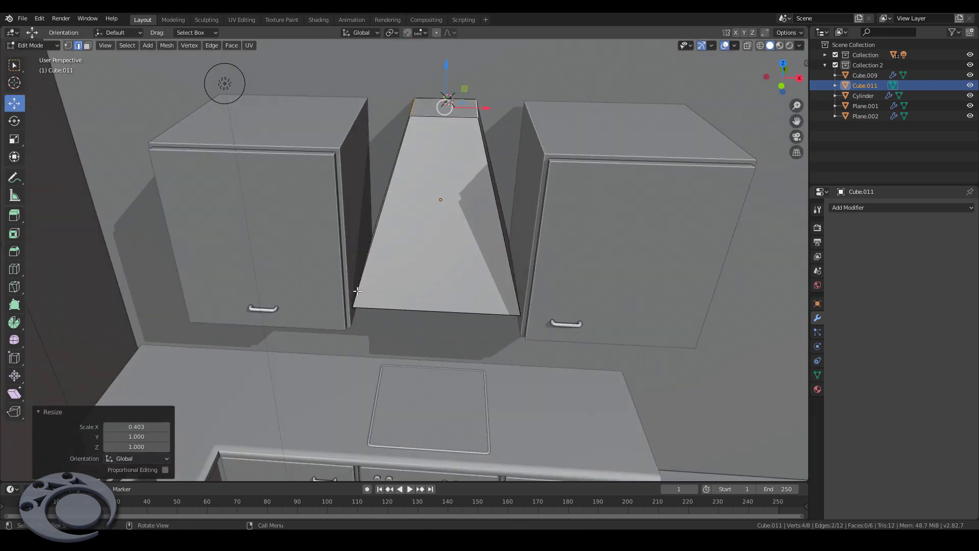
scroll(438, 246, down, 3)
drag(418, 146, 418, 220)
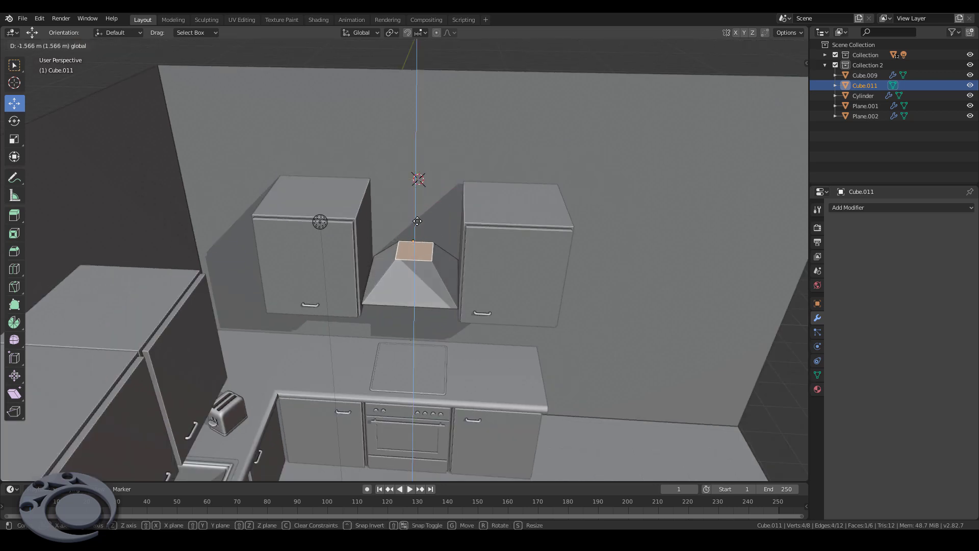
click(414, 232)
key(e)
scroll(454, 292, up, 4)
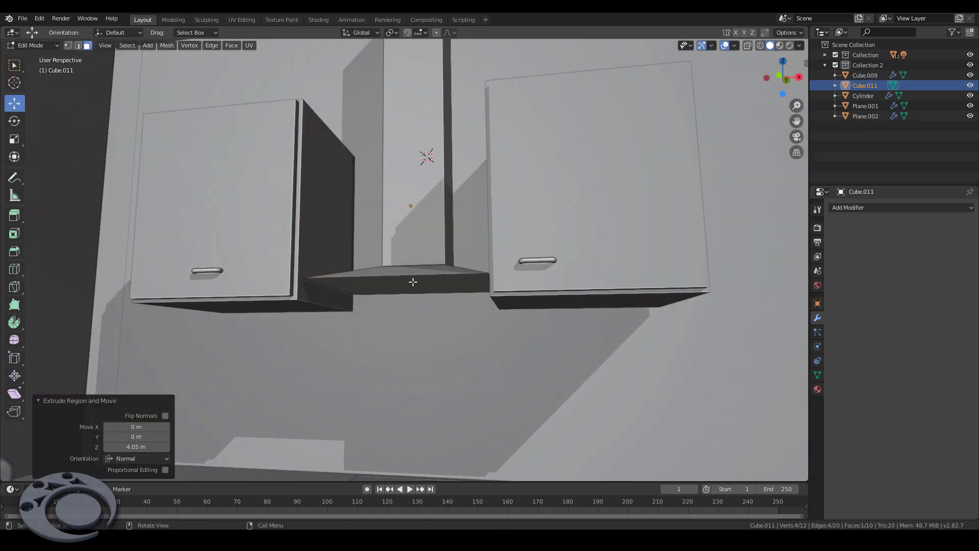
Step: Extrude the hood's bottom face into a shallow 0.131 m lip and inset it inward
click(454, 292)
click(456, 292)
middle_drag(456, 292, 524, 340)
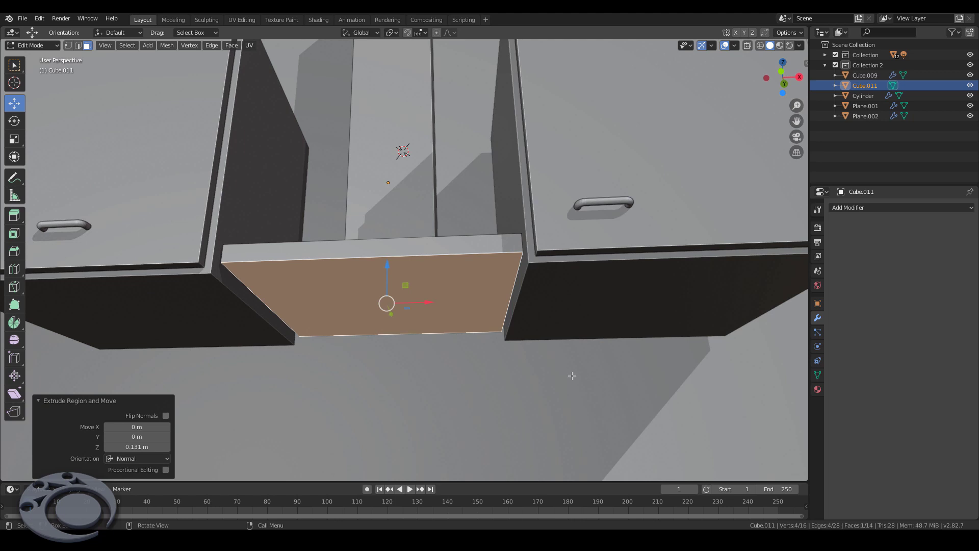
key(i)
click(558, 381)
click(558, 378)
middle_drag(558, 378, 297, 287)
click(298, 287)
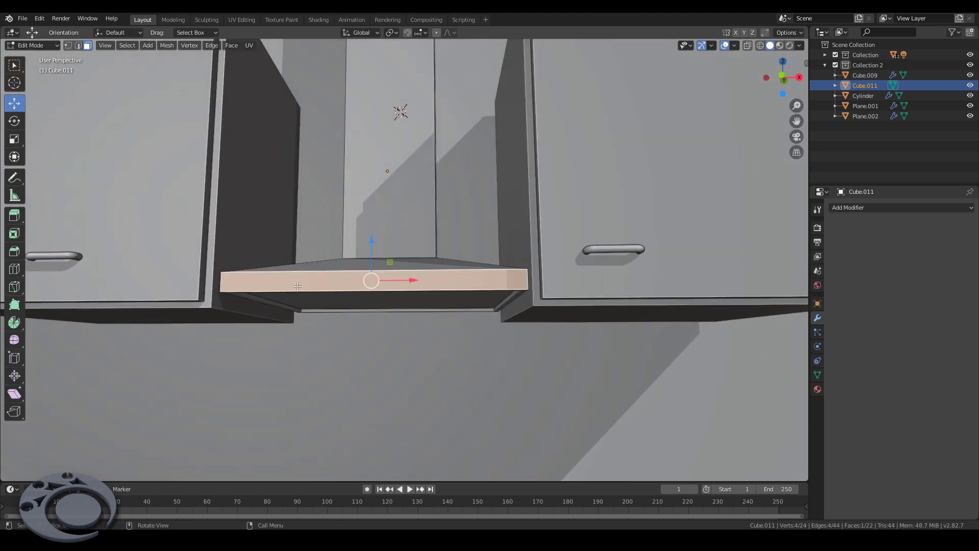
Step: Add a cylinder on the hood front, scaled to 0.333 and rotated 90° on X
key(shift+a)
click(347, 281)
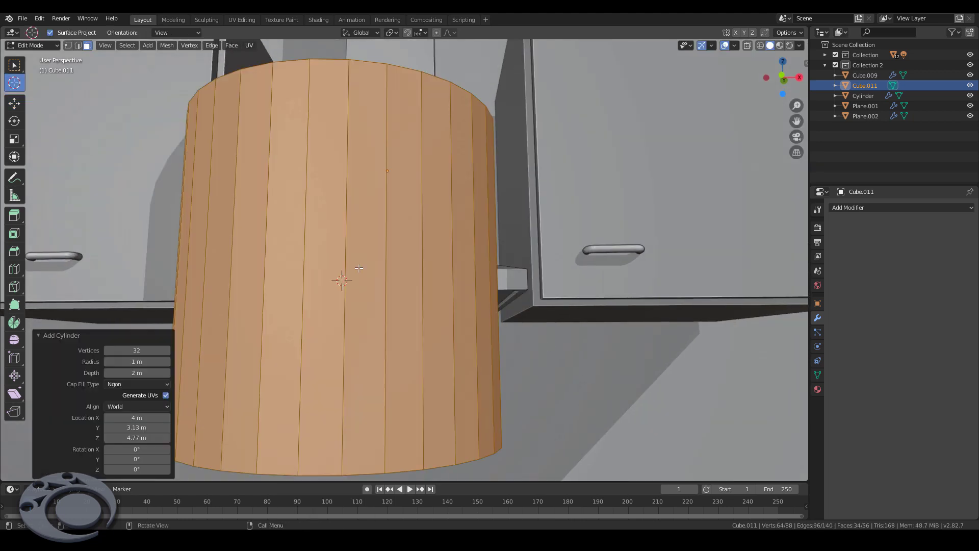
text(s.333)
key(Return)
mouse_move(361, 285)
middle_down()
mouse_move(328, 295)
mouse_move(382, 376)
middle_up()
text(r)
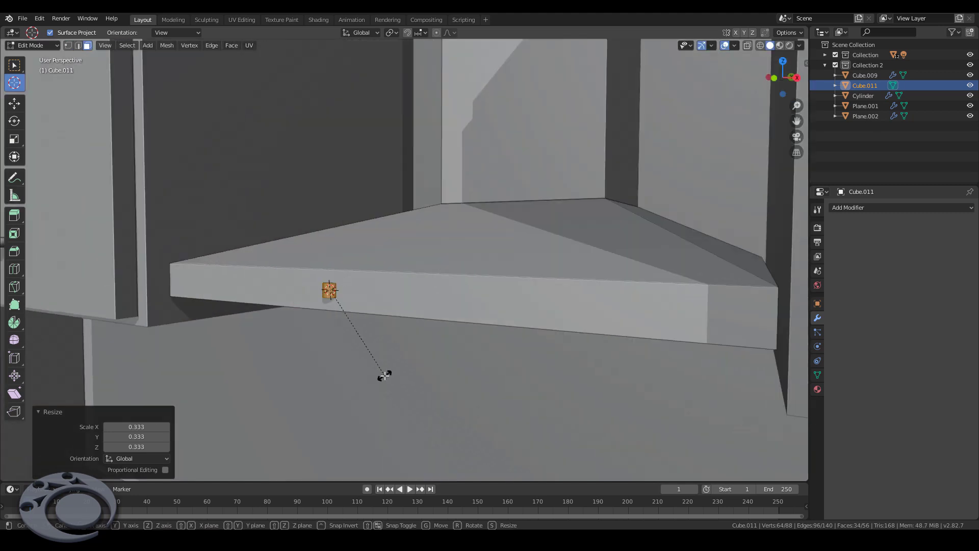
text(x90)
key(Return)
key(Escape)
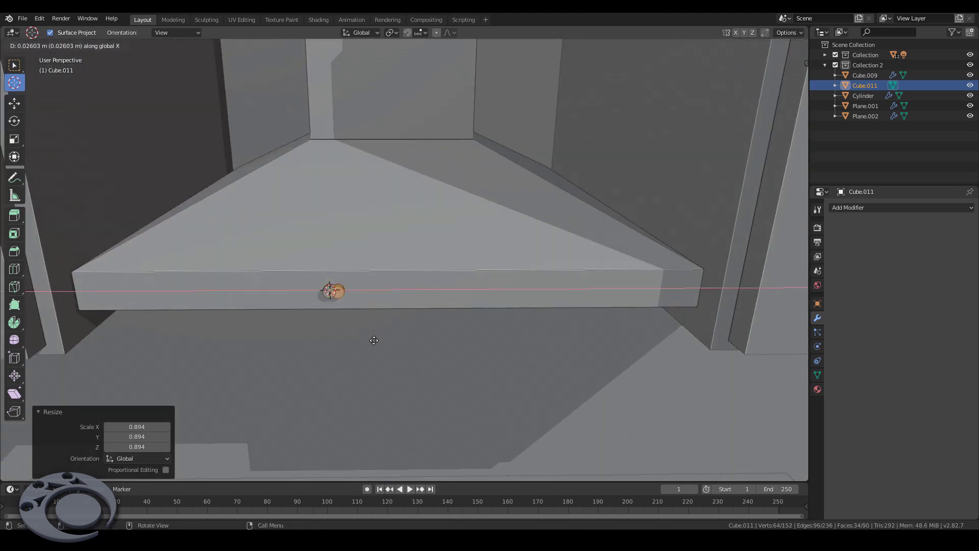
Step: Duplicate the cylinder along X into a row of four knobs
key(shift+d)
key(x)
click(356, 341)
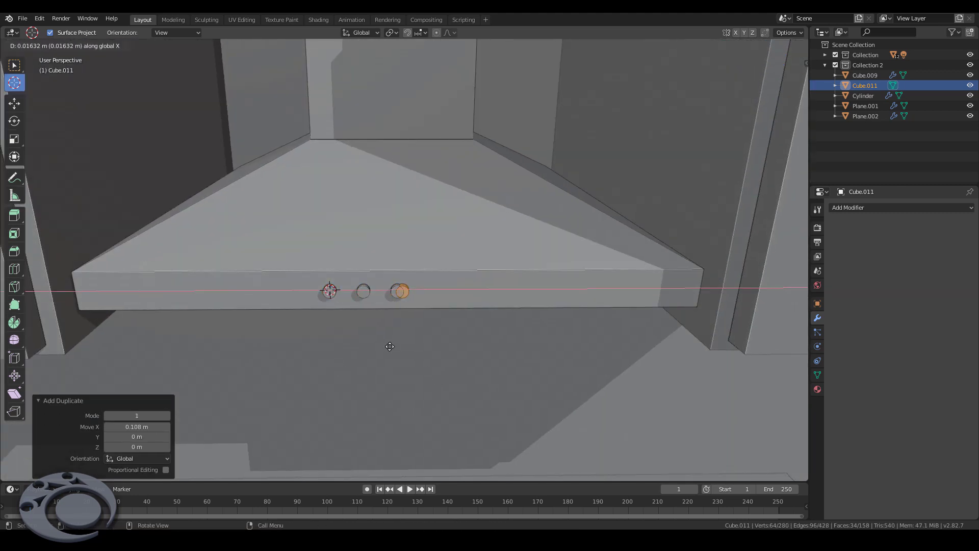
scroll(412, 337, down, 8)
scroll(387, 285, up, 6)
scroll(377, 245, up, 5)
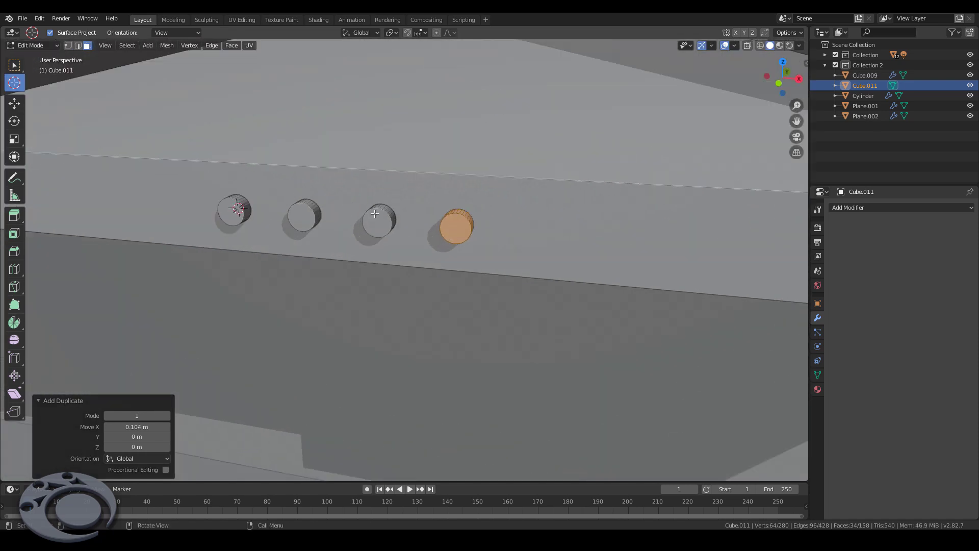
key(l)
key(l)
Step: Duplicate the four knobs upward and scale the copies about their own origins
key(shift+d)
key(z)
key(Return)
key(period)
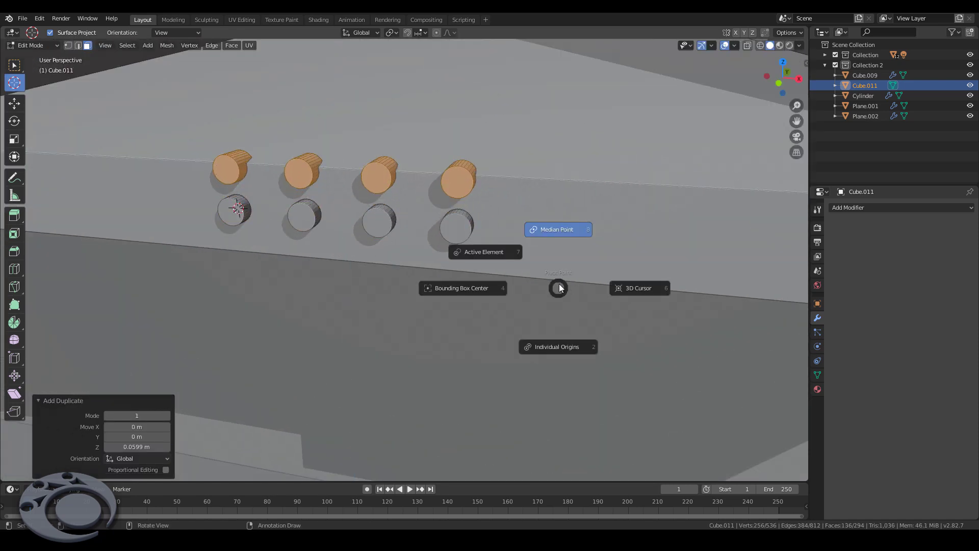
key(s)
click(569, 329)
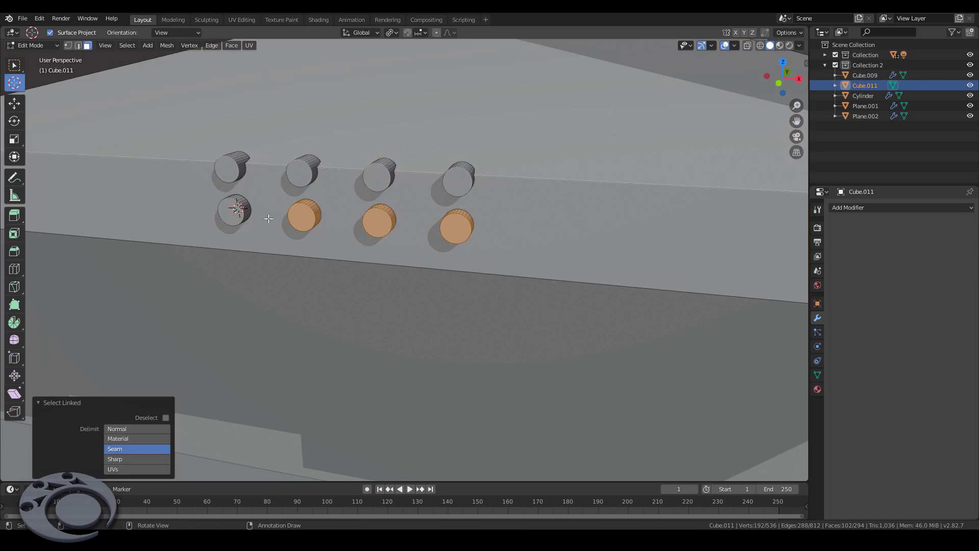
Step: Cut knob holes into the hood's front lip with the Intersect operation
key(F3)
text(intersect)
key(Return)
Step: Move the knobs along Z so they sit inside the holes
key(l)
key(l)
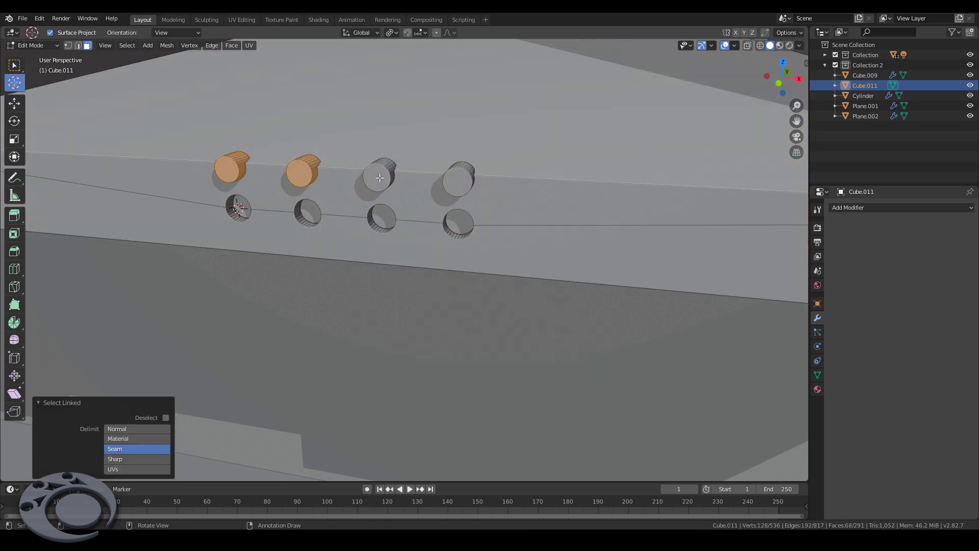
key(l)
key(l)
key(g)
key(z)
click(471, 241)
mouse_move(472, 241)
middle_down()
mouse_move(431, 233)
mouse_move(408, 214)
mouse_move(449, 240)
middle_up()
click(449, 226)
Step: Bevel the knob rims, then shade smooth with a 30° Edge Split
key(w)
shift+click(306, 213)
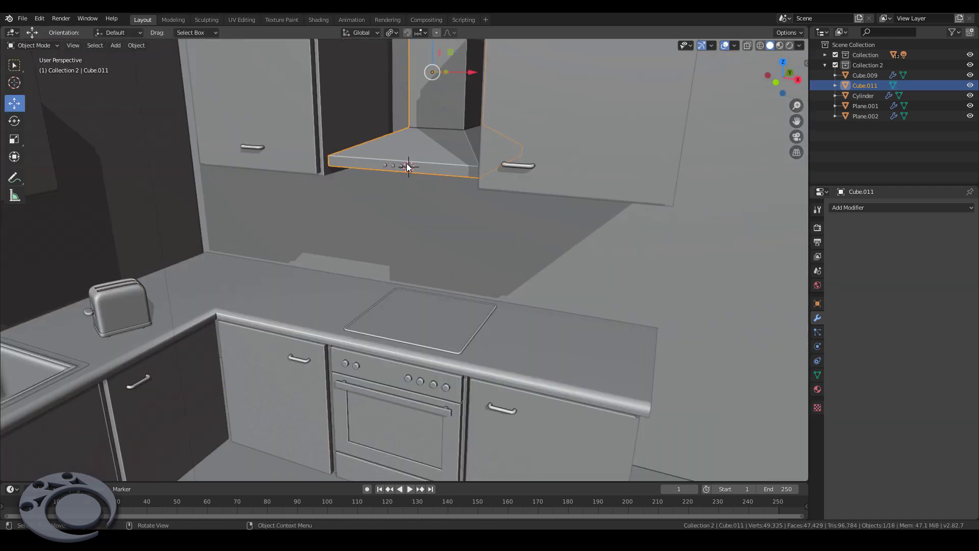
right_click(430, 151)
click(431, 151)
click(867, 207)
click(750, 287)
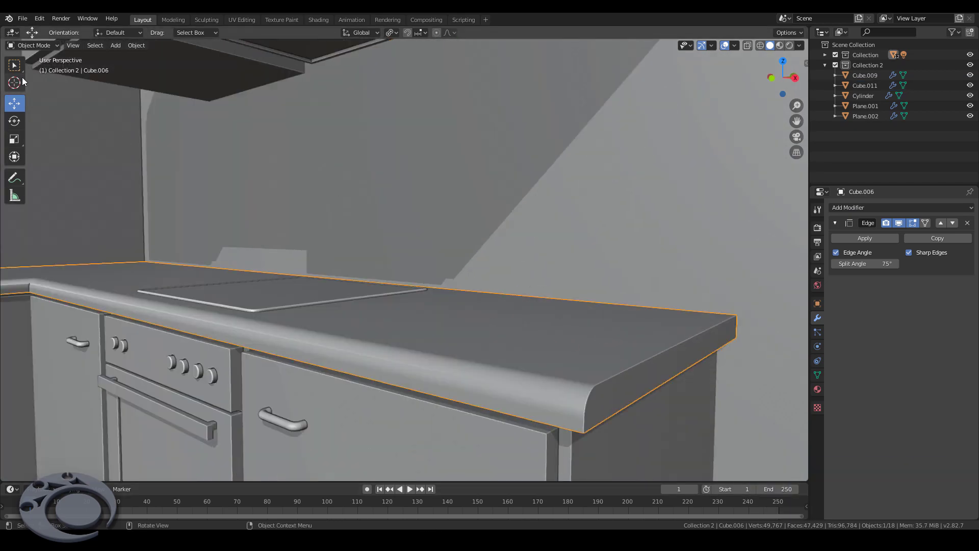
Step: Add a cube at the 3D cursor on the countertop and scale it down small
click(14, 82)
mouse_move(459, 332)
middle_down()
mouse_move(548, 351)
mouse_move(515, 354)
middle_up()
key(shift+a)
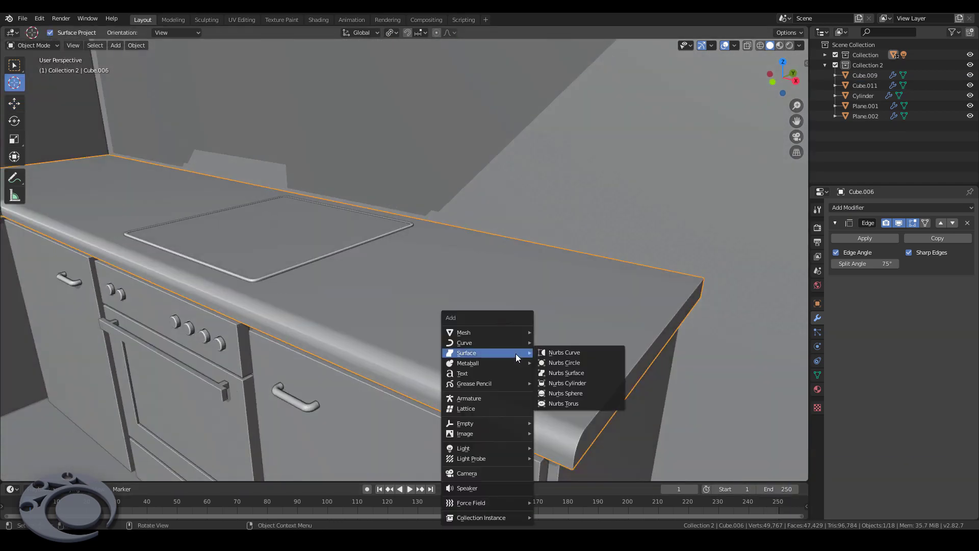
click(561, 42)
key(s)
click(530, 314)
key(s)
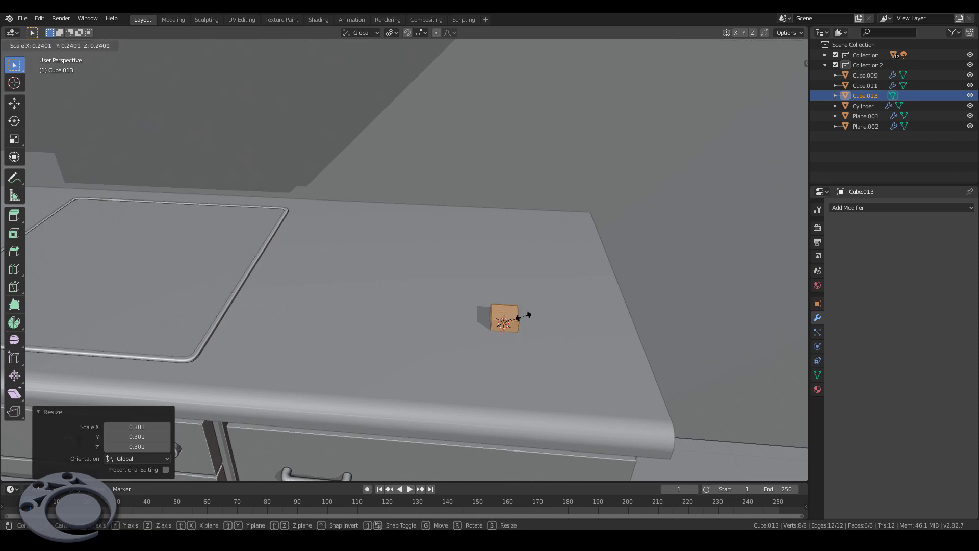
click(517, 327)
Step: Lift the cube slightly above the counter and add a Mirror modifier along X
key(Tab)
drag(551, 291, 550, 284)
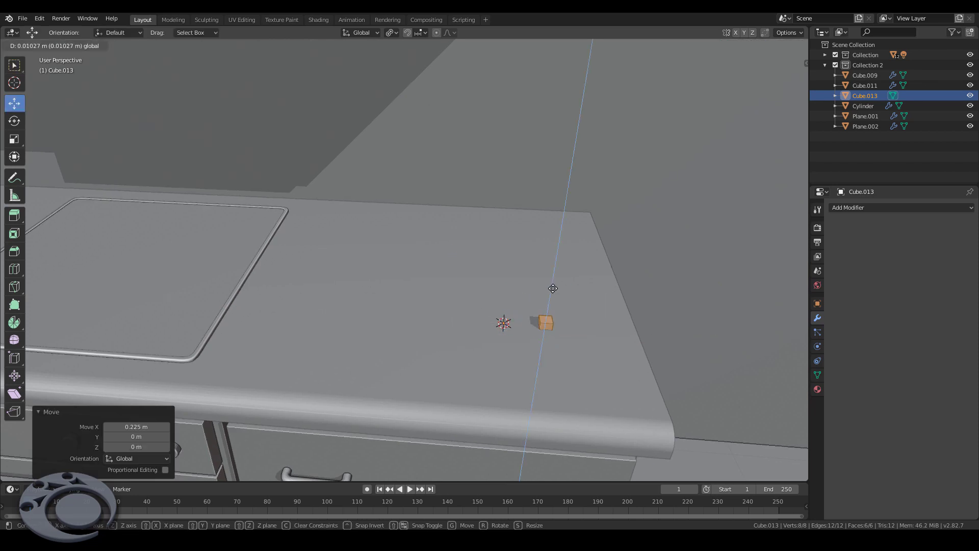
scroll(571, 319, up, 3)
scroll(572, 320, up, 2)
middle_drag(572, 319, 580, 330)
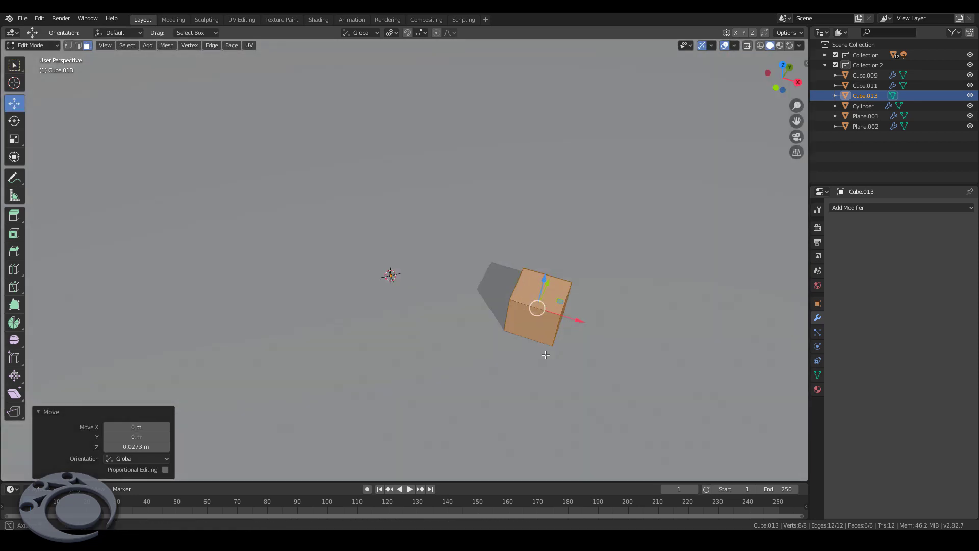
click(876, 207)
click(765, 308)
Step: Apply subdivision level 2 and extrude the cube's top face upward
middle_drag(645, 315, 604, 317)
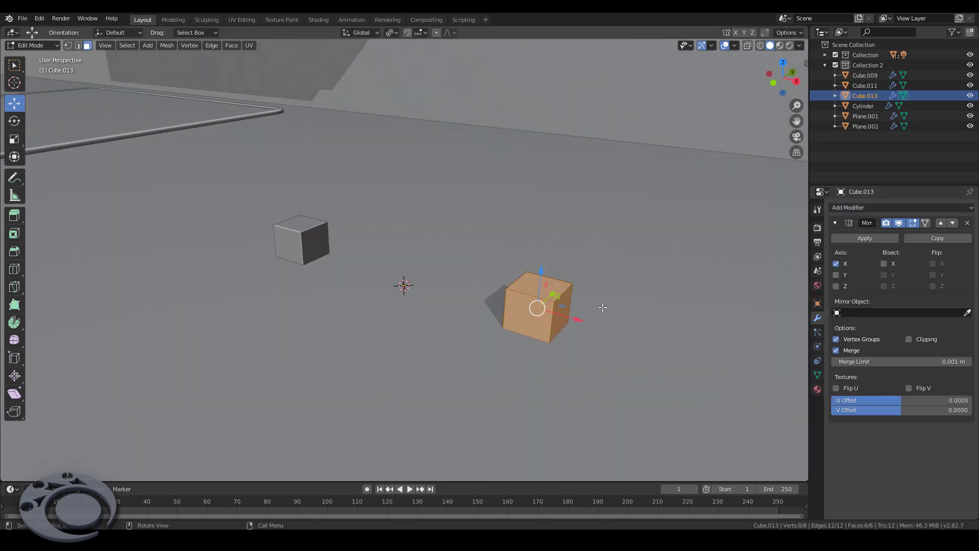
key(ctrl+2)
middle_drag(554, 288, 540, 285)
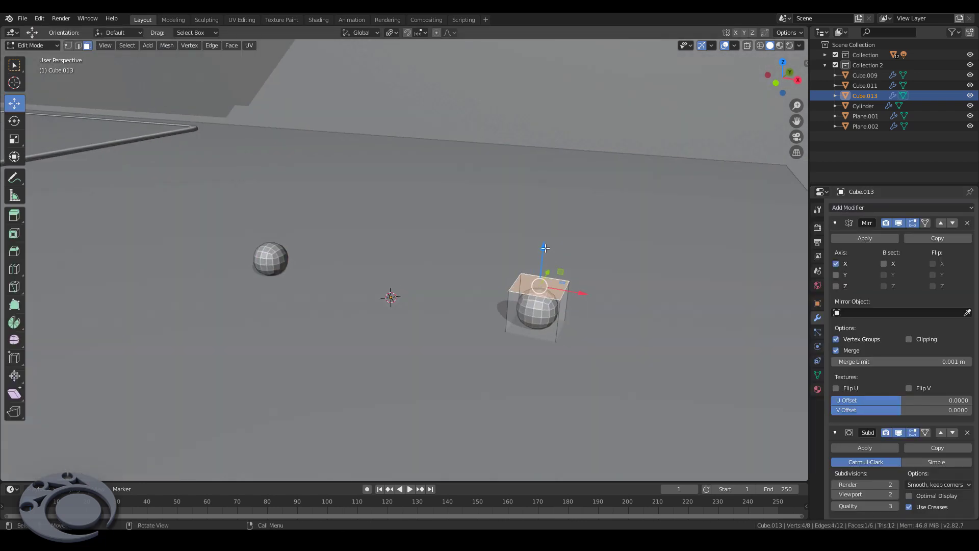
drag(542, 258, 542, 239)
mouse_move(542, 240)
middle_down()
mouse_move(525, 286)
mouse_move(510, 287)
mouse_move(520, 332)
middle_up()
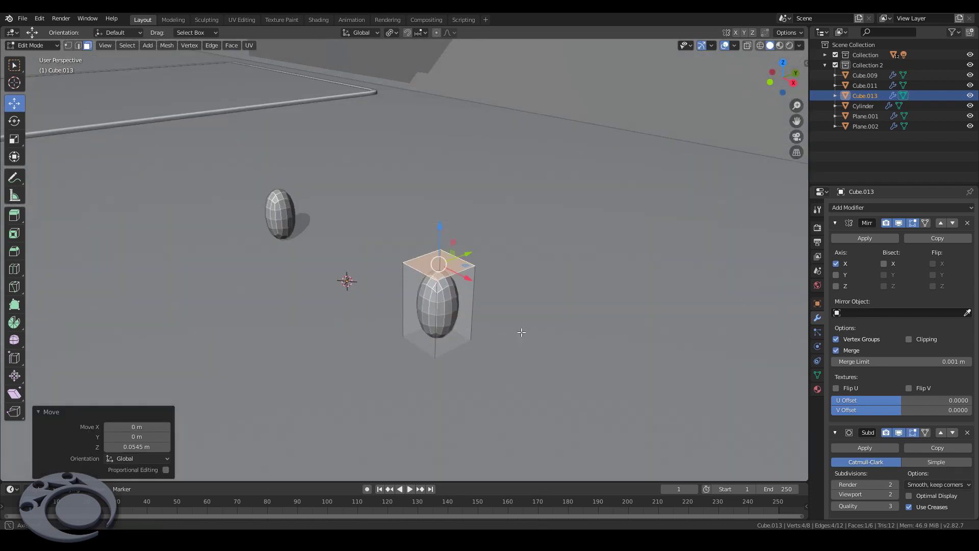
key(e)
click(524, 297)
Step: Extrude a side face into an arm, then extrude the two end faces
middle_drag(524, 296, 462, 258)
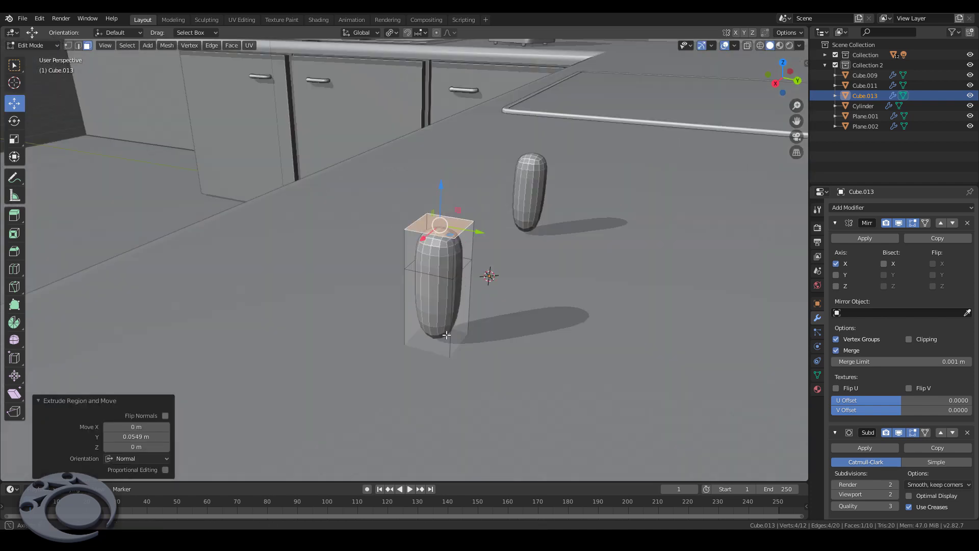
click(461, 255)
key(e)
click(625, 321)
key(e)
mouse_move(626, 323)
middle_down()
mouse_move(644, 429)
mouse_move(561, 337)
middle_up()
shift+click(636, 357)
key(e)
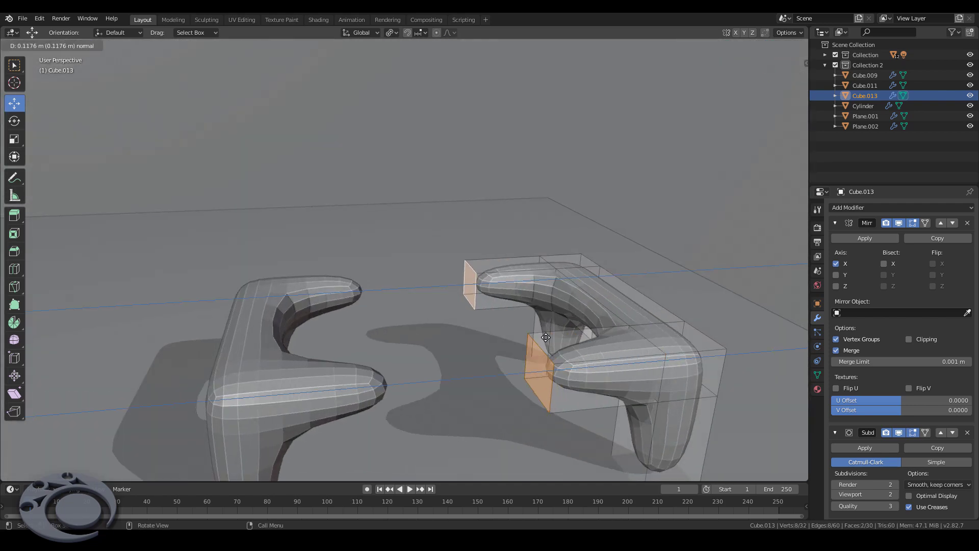
click(605, 325)
Step: Enable mirror clipping and delete the faces where the mirrored halves meet
click(909, 339)
key(g)
key(x)
click(517, 329)
key(x)
click(472, 351)
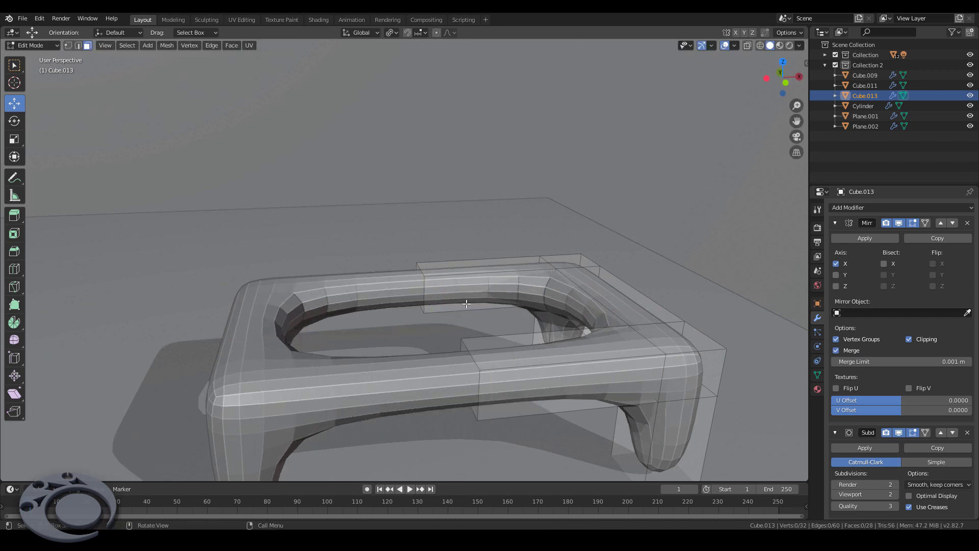
middle_drag(490, 337, 449, 326)
scroll(449, 326, down, 3)
right_click(418, 310)
Step: Add centred loop cuts to the frame and extrude a face outward
click(419, 310)
click(449, 332)
right_click(449, 332)
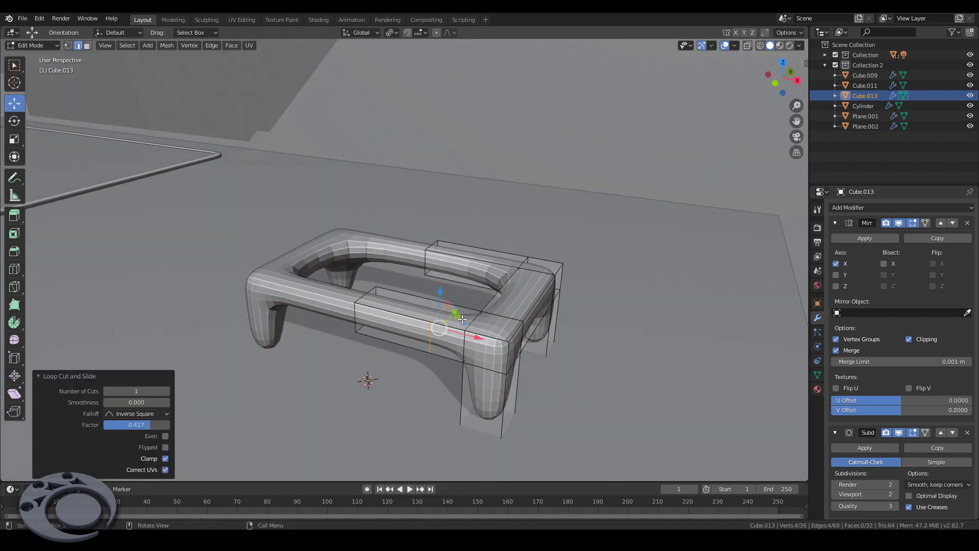
click(431, 301)
key(e)
click(449, 321)
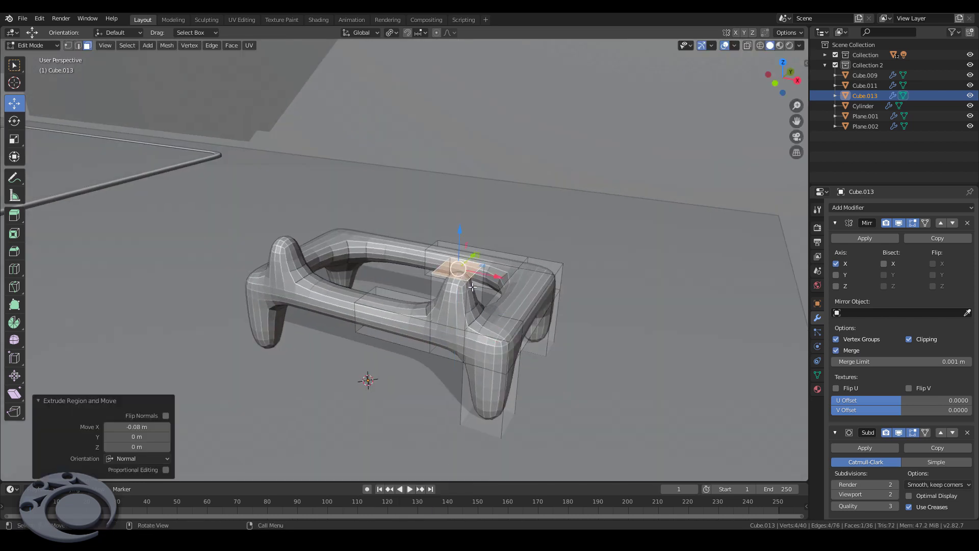
mouse_move(448, 321)
middle_down()
mouse_move(294, 244)
mouse_move(419, 326)
middle_up()
key(ctrl+r)
drag(418, 327, 455, 328)
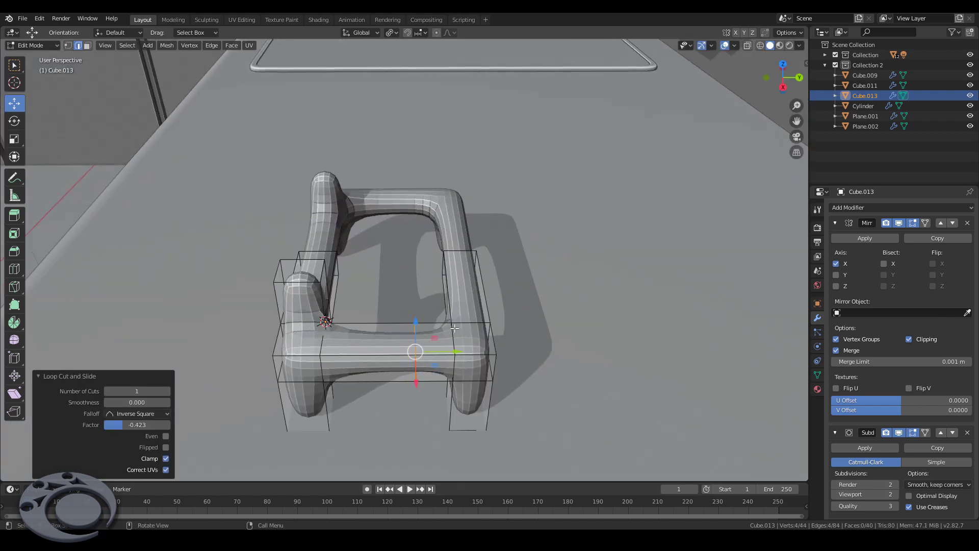
Step: Select the rear arm's end faces and raise them along Z into a backrest
key(3)
click(462, 285)
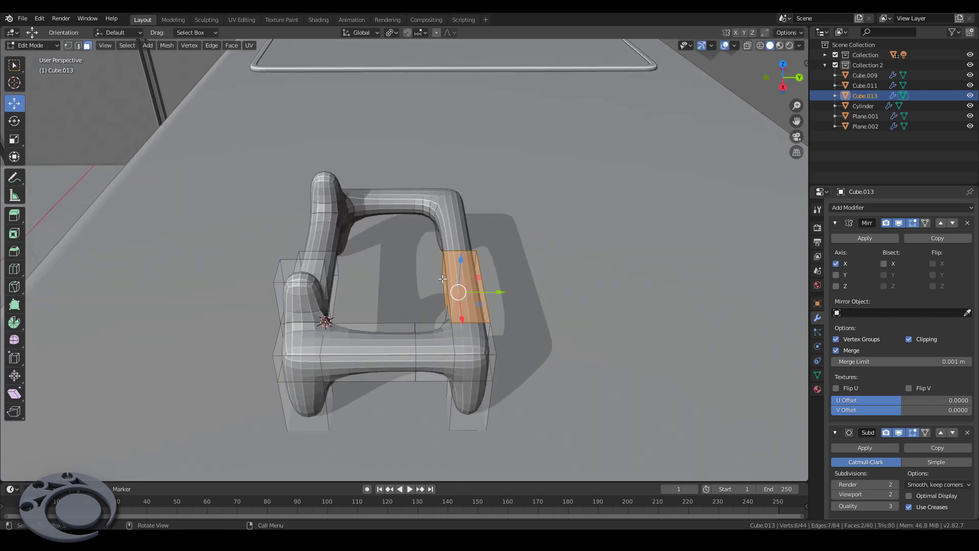
middle_drag(461, 286, 491, 341)
shift+click(492, 341)
shift+click(439, 348)
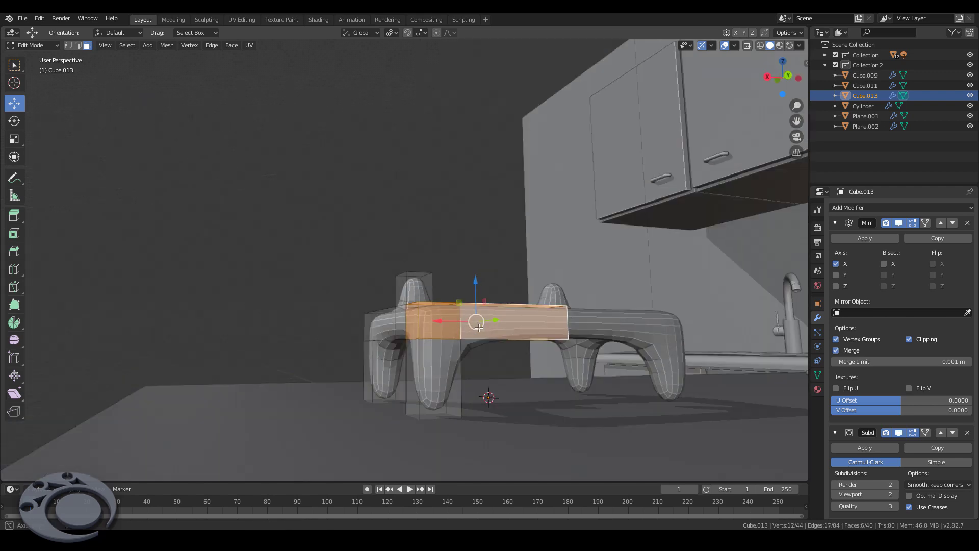
mouse_move(439, 348)
middle_down()
mouse_move(526, 276)
mouse_move(451, 359)
middle_up()
key(g)
key(z)
click(529, 271)
alt+click(433, 346)
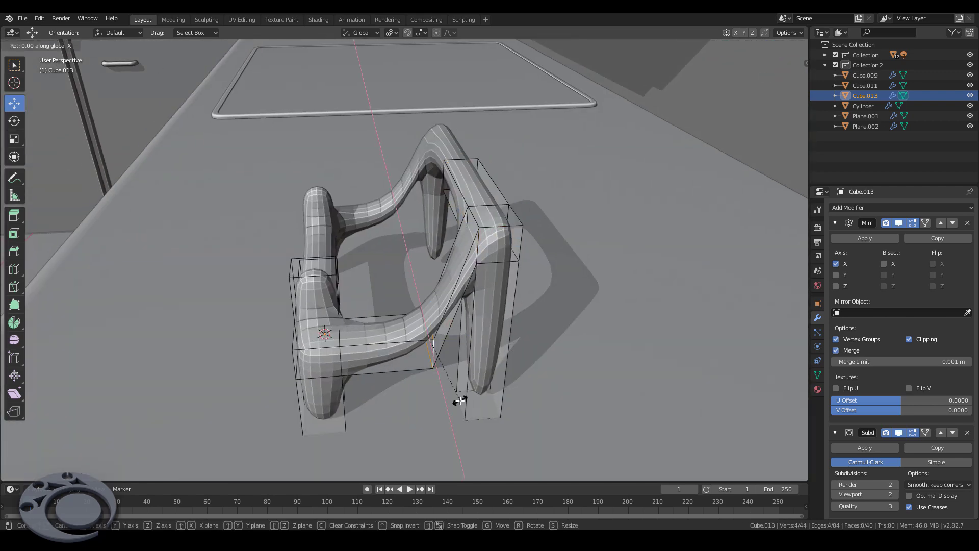
Step: Tilt the leg's edge loop and lift a frame edge slightly upward
click(466, 361)
click(419, 337)
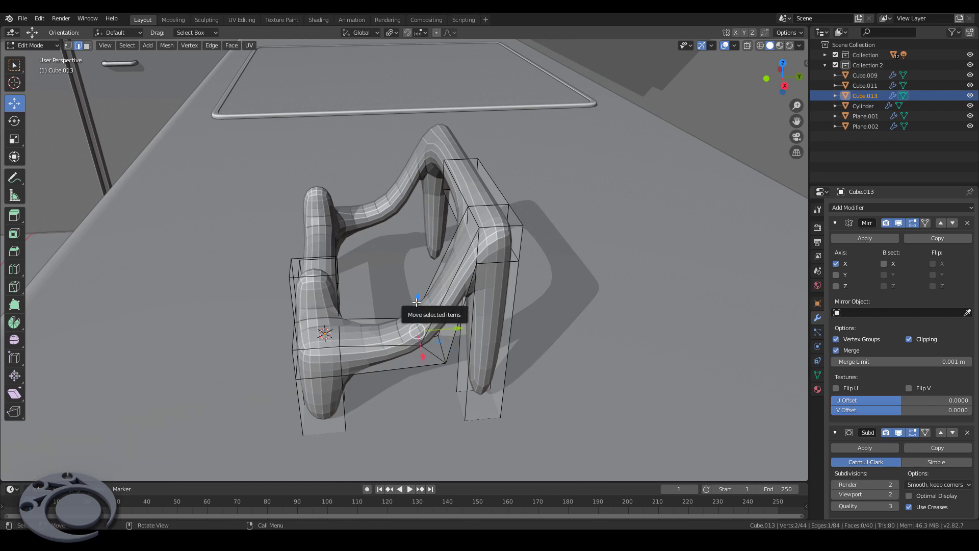
drag(418, 301, 417, 279)
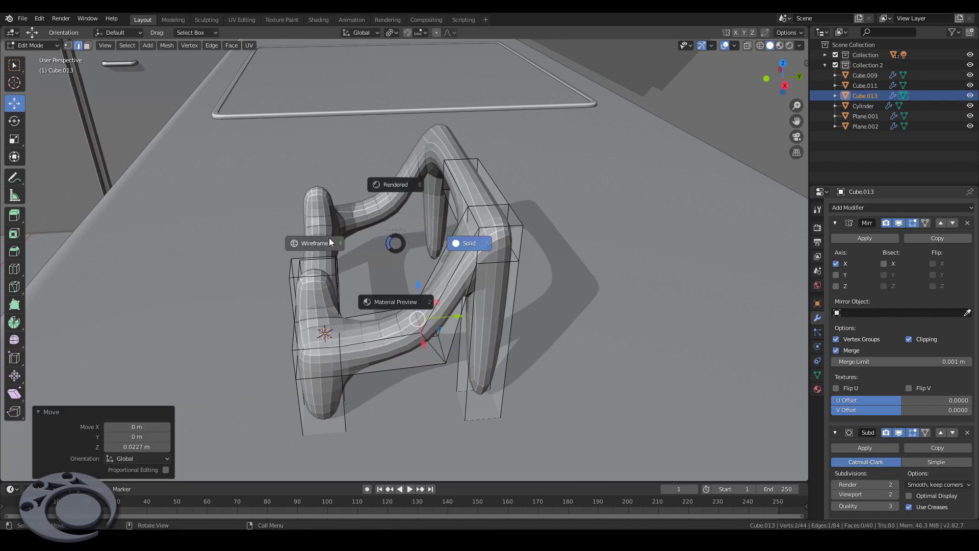
Step: Select the whole right leg in wireframe and move it 0.065 m in Y
click(330, 242)
key(l)
key(g)
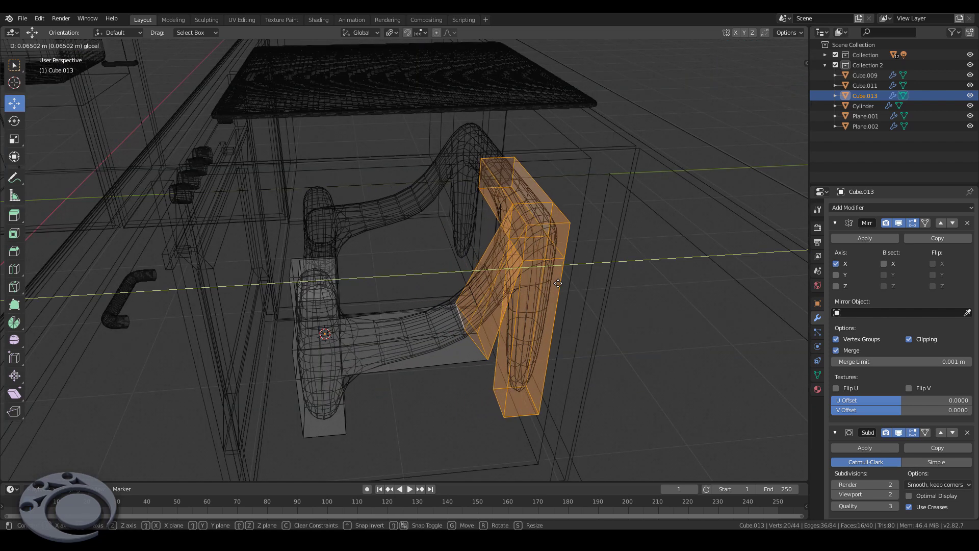
click(558, 283)
key(6)
Step: Move a frame edge loop vertically along Z
alt+click(474, 306)
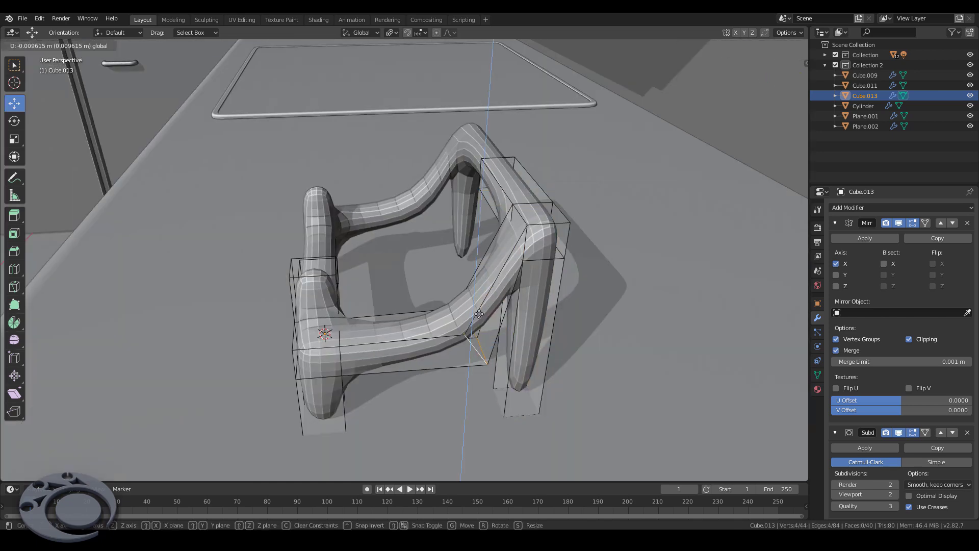
key(g)
key(z)
mouse_move(473, 306)
middle_down()
mouse_move(473, 286)
mouse_move(542, 291)
middle_up()
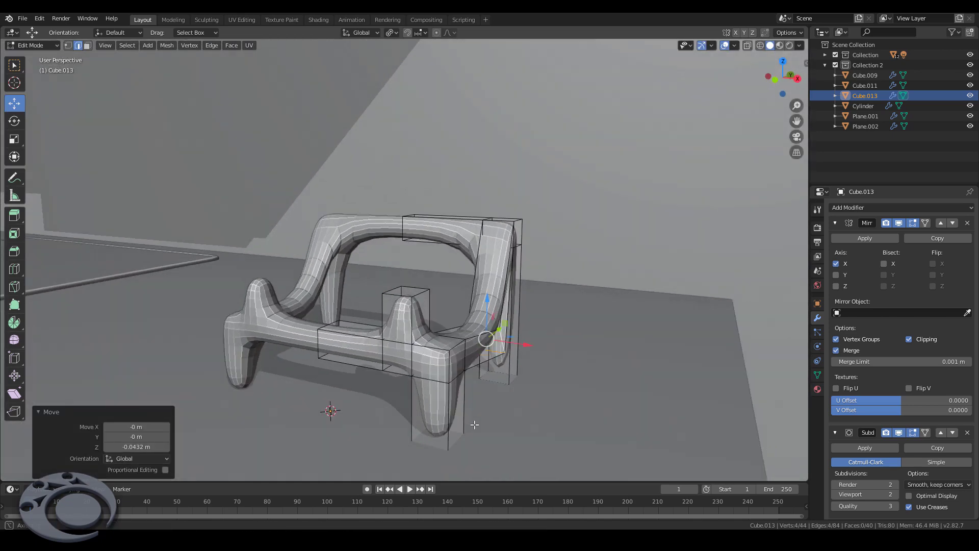
middle_drag(491, 430, 343, 303)
Step: Add loop cuts to the front and back-right legs, then return to Object Mode
key(ctrl+r)
click(459, 411)
click(470, 437)
key(ctrl+r)
click(507, 357)
click(515, 417)
click(463, 254)
mouse_move(463, 254)
middle_down()
mouse_move(458, 248)
mouse_move(546, 277)
mouse_move(476, 282)
middle_up()
click(505, 239)
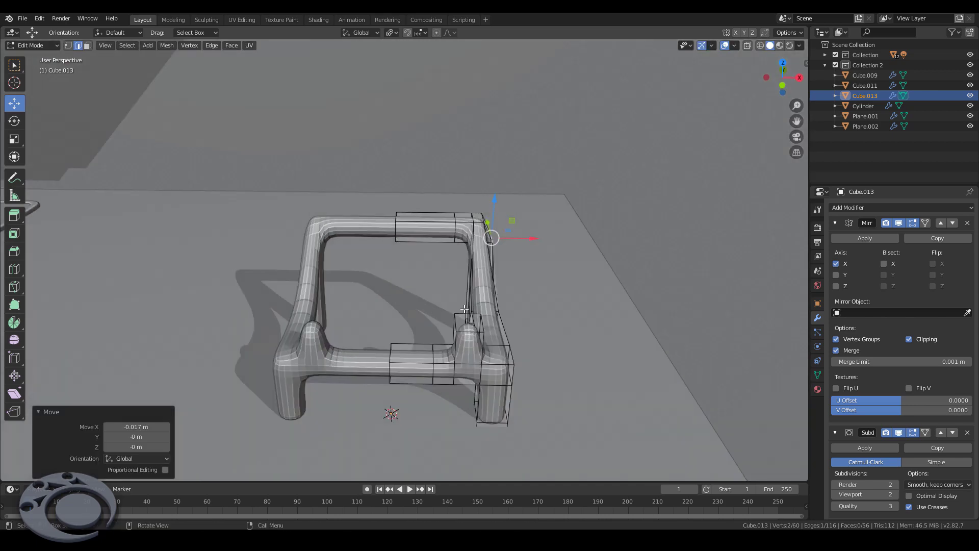
key(Tab)
right_click(476, 282)
Step: Apply Shade Smooth to the chair frame
click(477, 283)
scroll(473, 203, up, 3)
scroll(499, 286, up, 4)
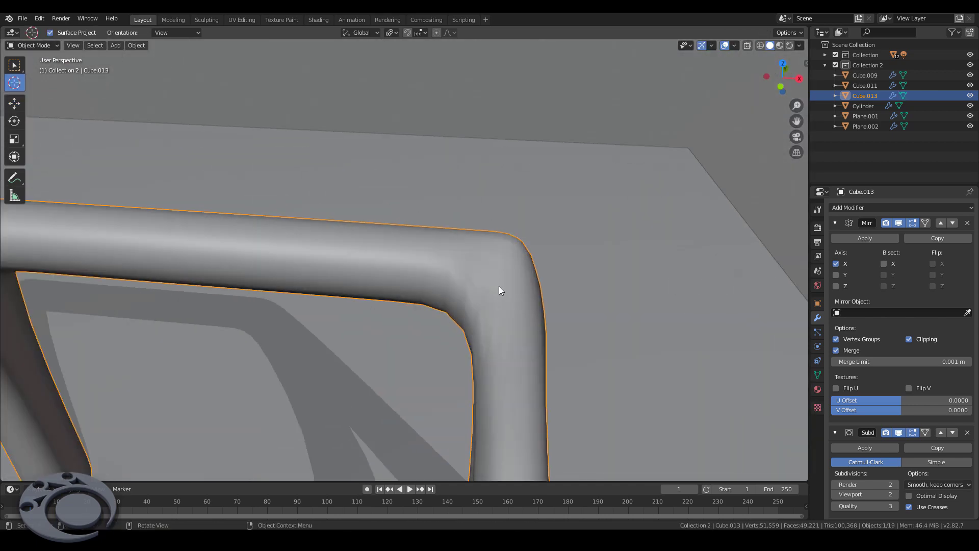
key(Tab)
scroll(492, 312, down, 3)
key(Tab)
scroll(503, 344, down, 4)
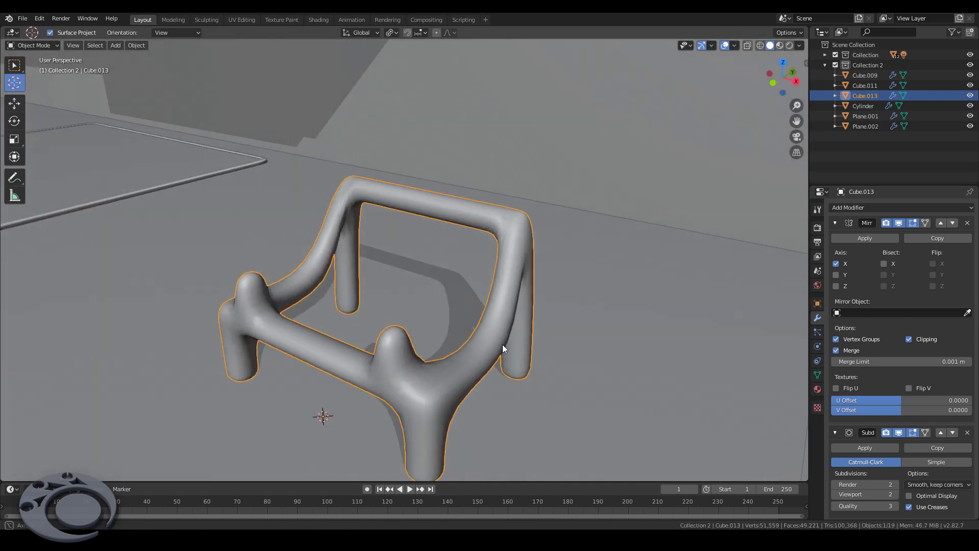
scroll(503, 344, down, 2)
Step: Add a cylinder and scale it down
key(shift+a)
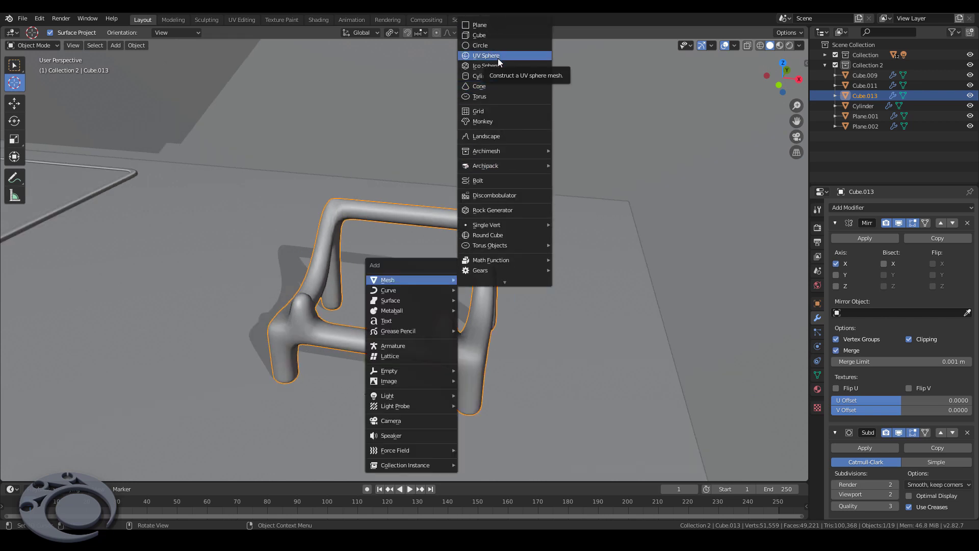
click(498, 58)
scroll(699, 365, down, 5)
key(s)
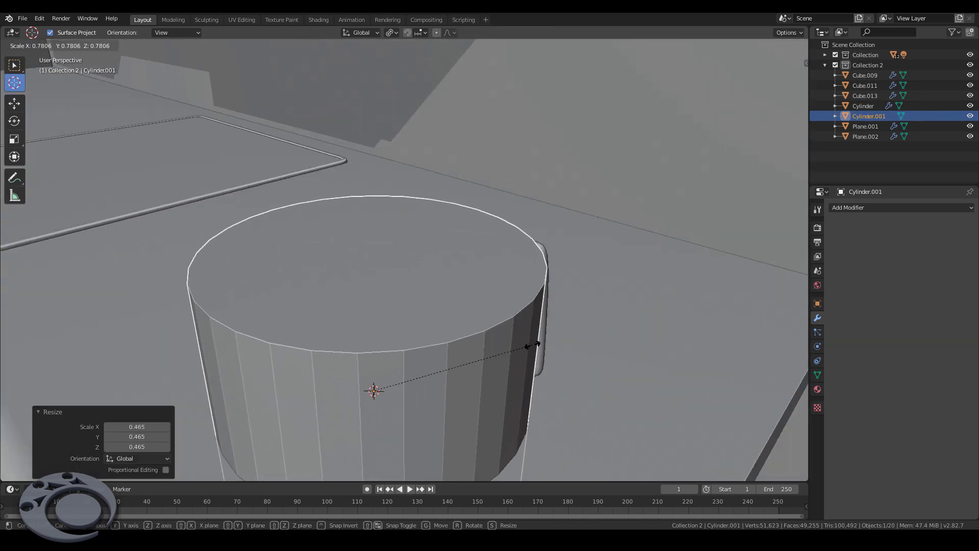
click(526, 343)
Step: Flatten the cylinder along Z into a thin disc and raise it onto the frame
key(Tab)
key(s)
key(z)
click(426, 244)
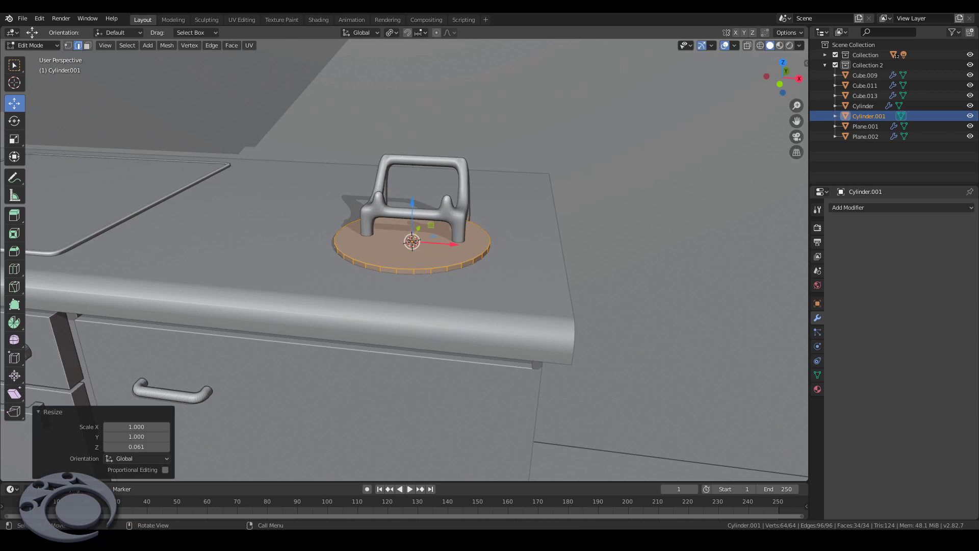
key(g)
key(z)
click(421, 220)
Step: Inset the disc's top face, extrude it and shrink the inner face
middle_drag(421, 219, 421, 213)
scroll(443, 175, up, 4)
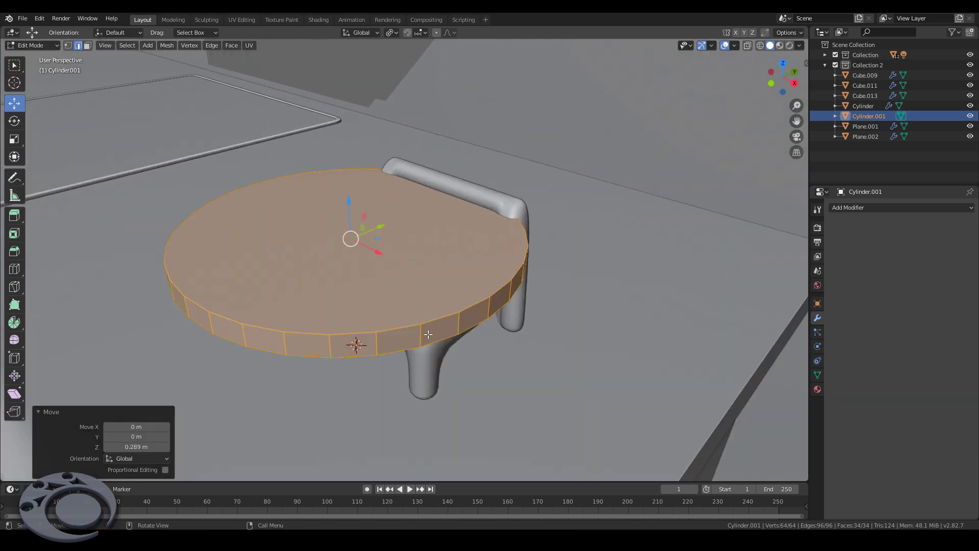
key(alt+a)
key(3)
click(334, 222)
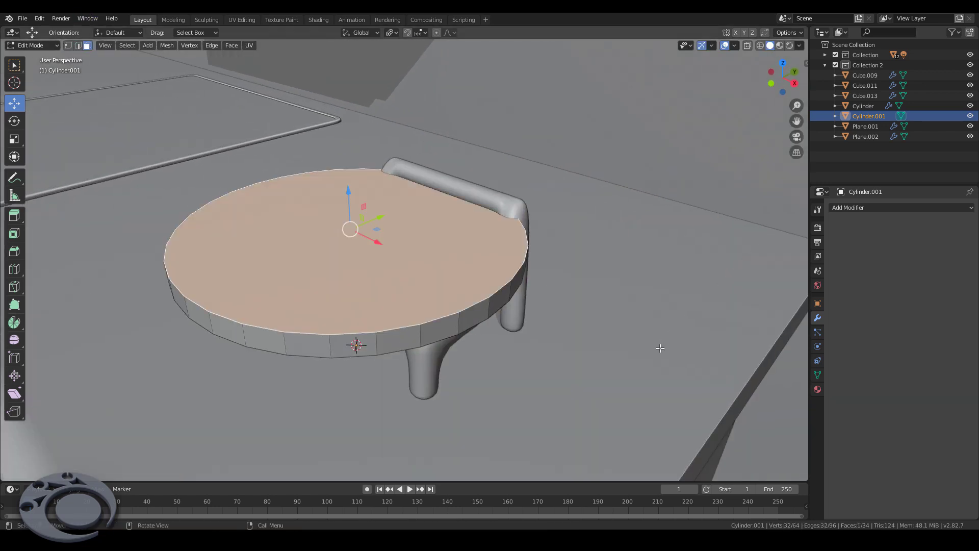
click(634, 328)
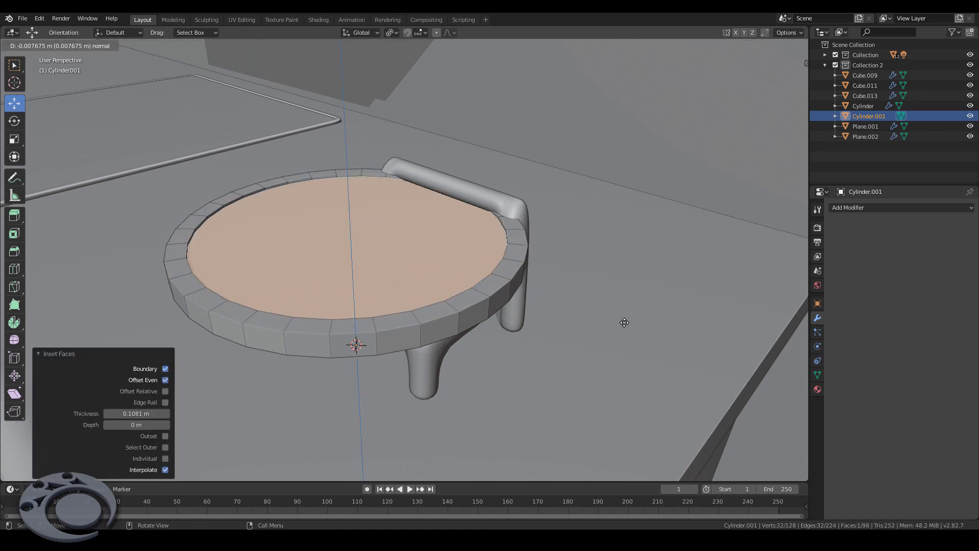
key(e)
click(662, 346)
key(s)
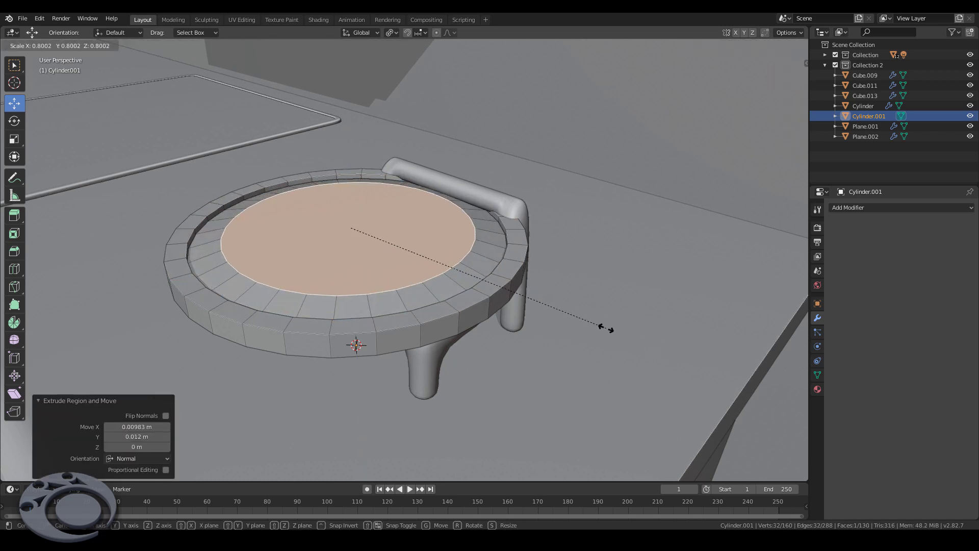
click(607, 328)
Step: Give the disc a level-2 Subdivision Surface modifier with Ctrl+2
key(Tab)
key(ctrl+2)
key(Tab)
middle_drag(536, 354, 434, 324)
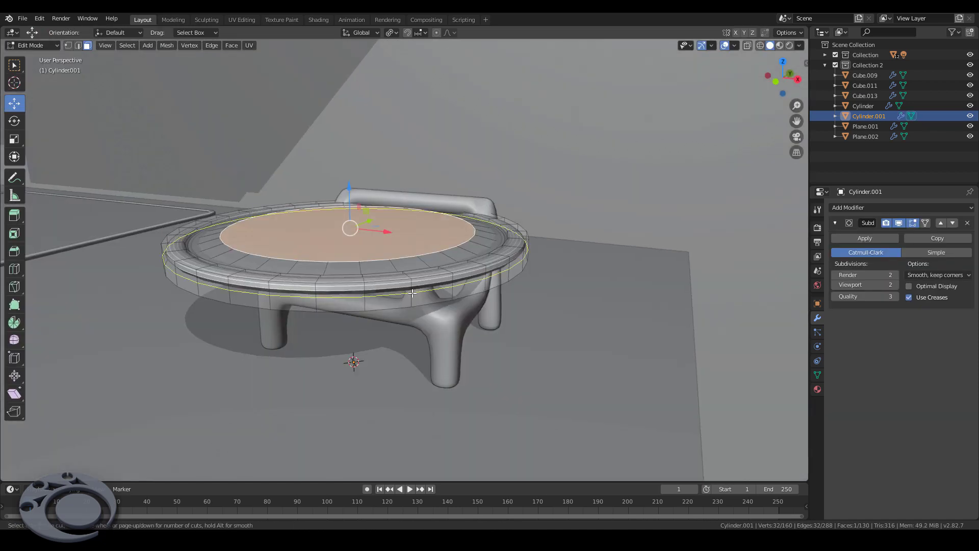
Step: Add a centred loop cut around the disc's rim
click(412, 293)
right_click(412, 293)
middle_drag(412, 293, 388, 239)
Step: Inset the disc's top face again to form a second ring
key(3)
click(303, 244)
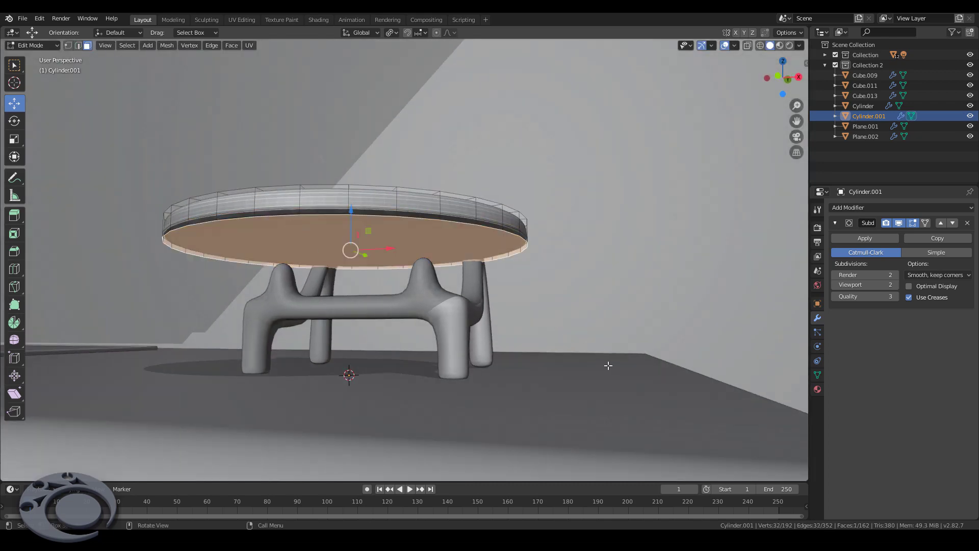
key(i)
click(602, 360)
middle_drag(597, 356, 426, 284)
click(352, 240)
key(i)
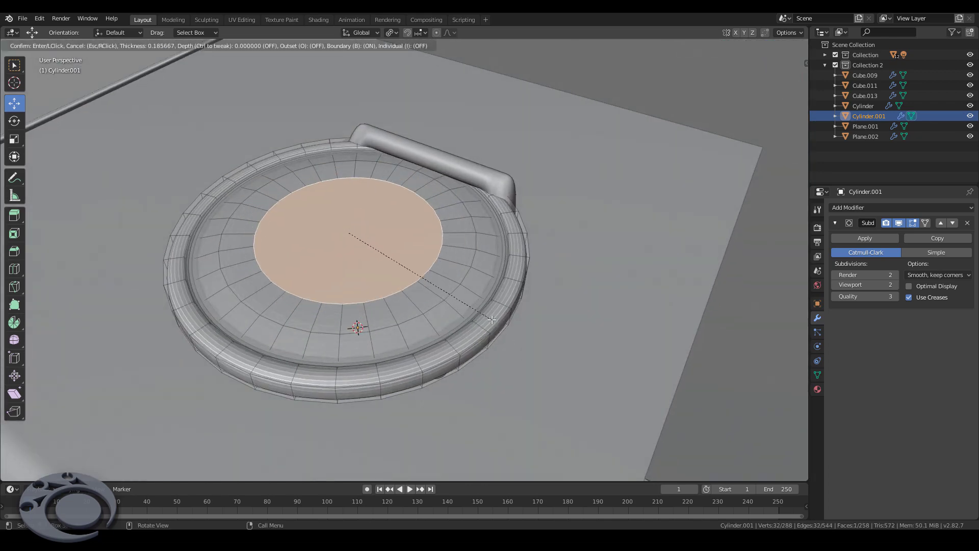
click(492, 320)
mouse_move(492, 319)
middle_down()
mouse_move(418, 322)
mouse_move(386, 275)
middle_up()
Step: Apply Shade Smooth to the disc in Object Mode
key(Tab)
right_click(386, 274)
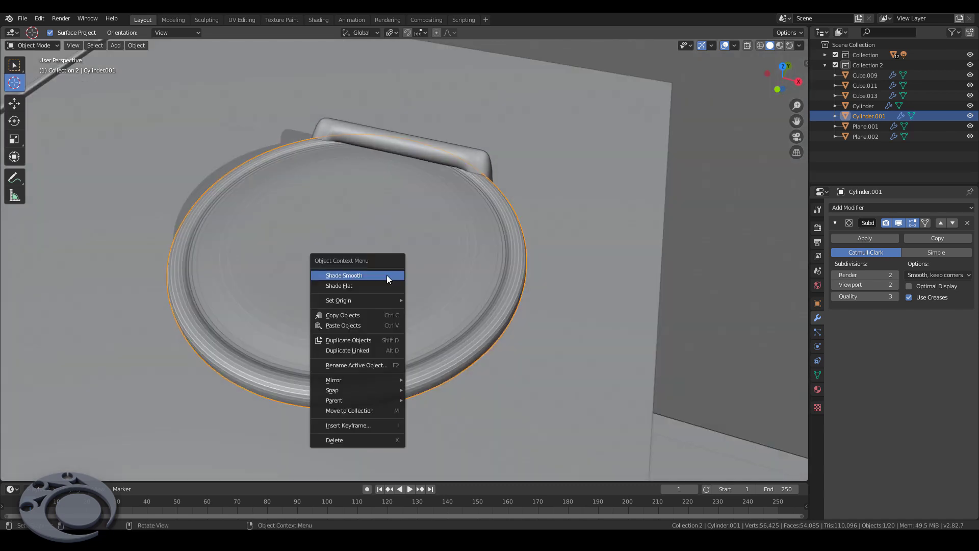
click(387, 276)
middle_drag(408, 307, 377, 286)
Step: Tilt the disc 60.1° about the X axis
click(14, 103)
key(r)
key(x)
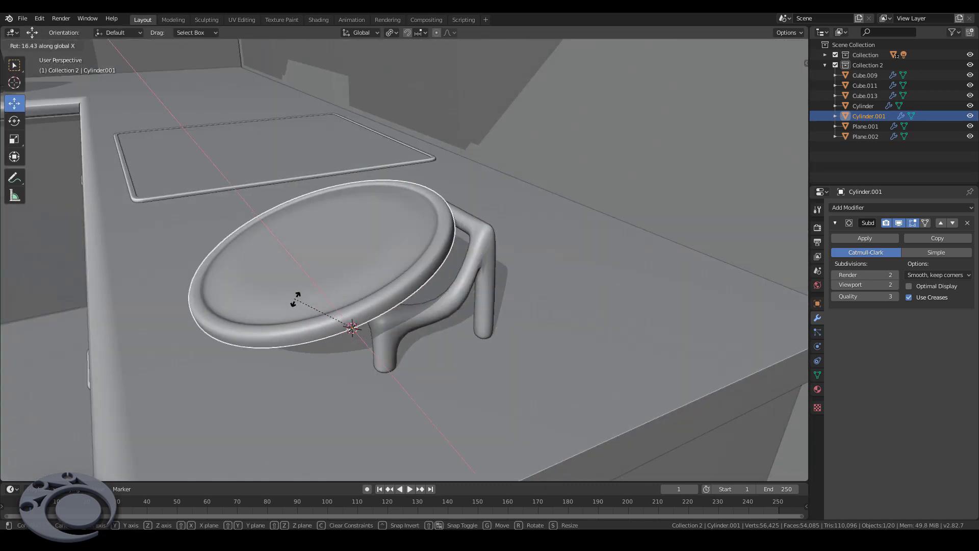
click(319, 308)
Step: Set the disc's origin to its geometry and move it into place
key(shift+s)
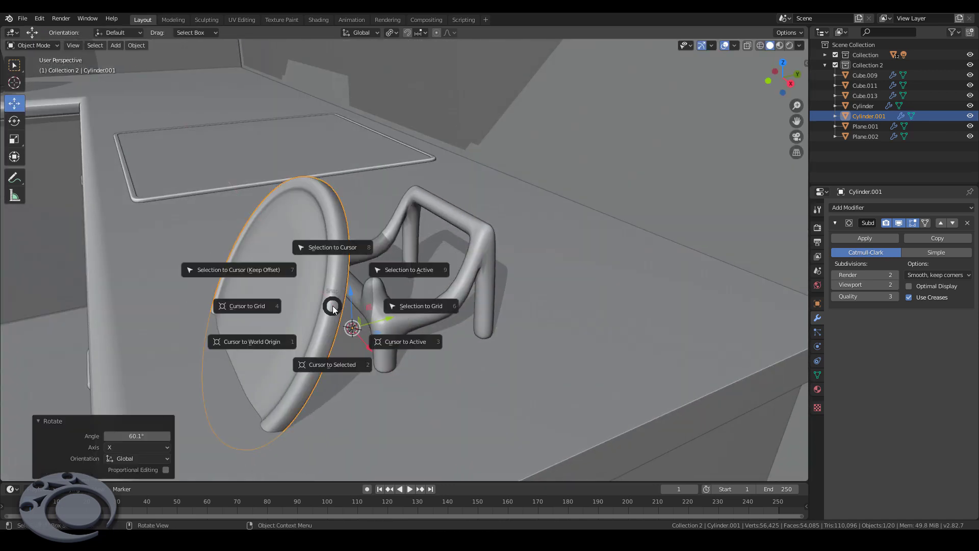
key(Escape)
key(F3)
text(orig)
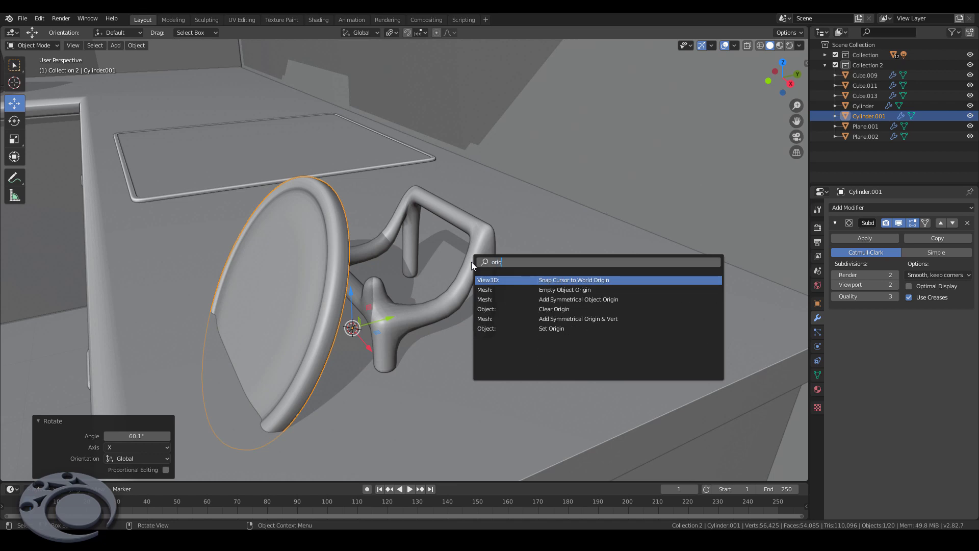
click(505, 328)
click(515, 338)
key(g)
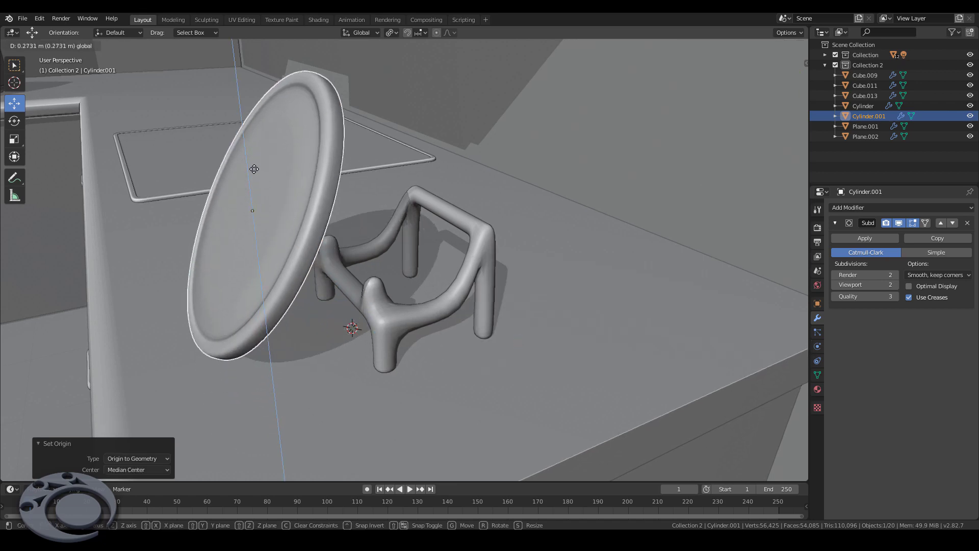
click(254, 169)
mouse_move(254, 169)
middle_down()
mouse_move(590, 320)
mouse_move(409, 256)
mouse_move(424, 130)
middle_up()
Step: Scale the disc to 0.715 and nudge it along Y
key(s)
click(565, 291)
drag(425, 129, 458, 204)
mouse_move(458, 203)
middle_down()
mouse_move(457, 270)
mouse_move(495, 268)
mouse_move(423, 256)
mouse_move(470, 255)
mouse_move(449, 246)
middle_up()
scroll(495, 268, down, 4)
Step: Duplicate the plate and offset the copy along its local Y axis
key(shift+d)
key(x)
click(459, 256)
click(361, 74)
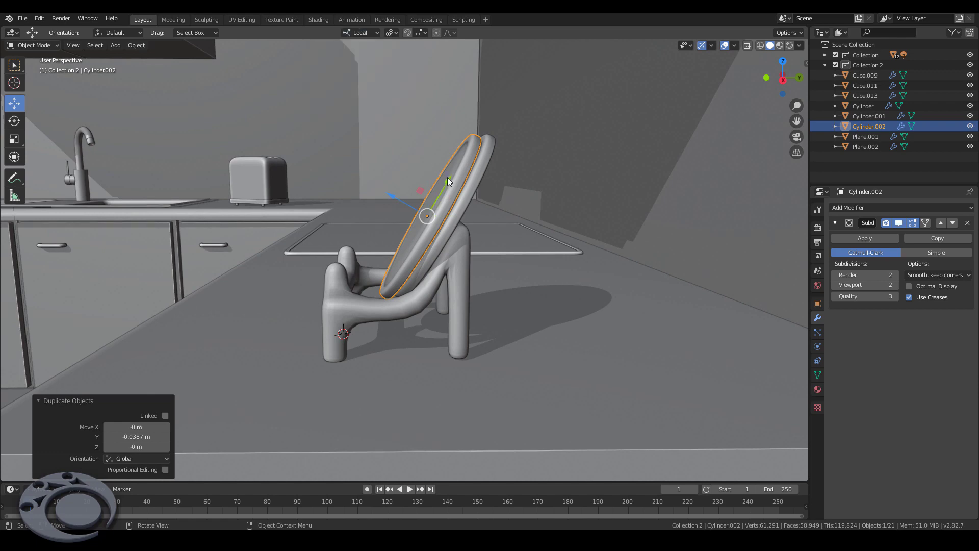
mouse_move(448, 177)
middle_down()
mouse_move(405, 231)
mouse_move(442, 192)
middle_up()
drag(442, 192, 441, 201)
Step: Add two more plate copies stacked along local Y
key(shift+d)
key(x)
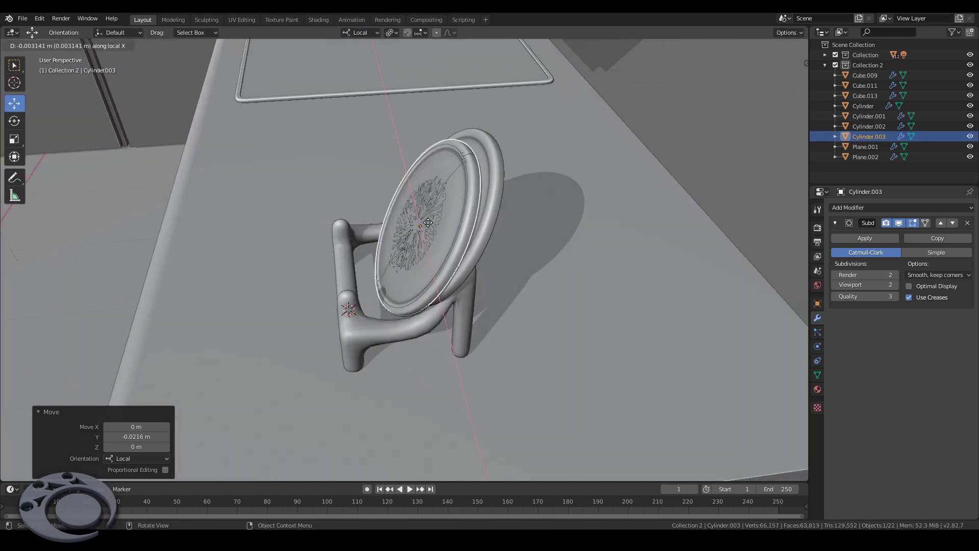
click(429, 224)
mouse_move(429, 224)
middle_down()
mouse_move(418, 222)
mouse_move(427, 245)
middle_up()
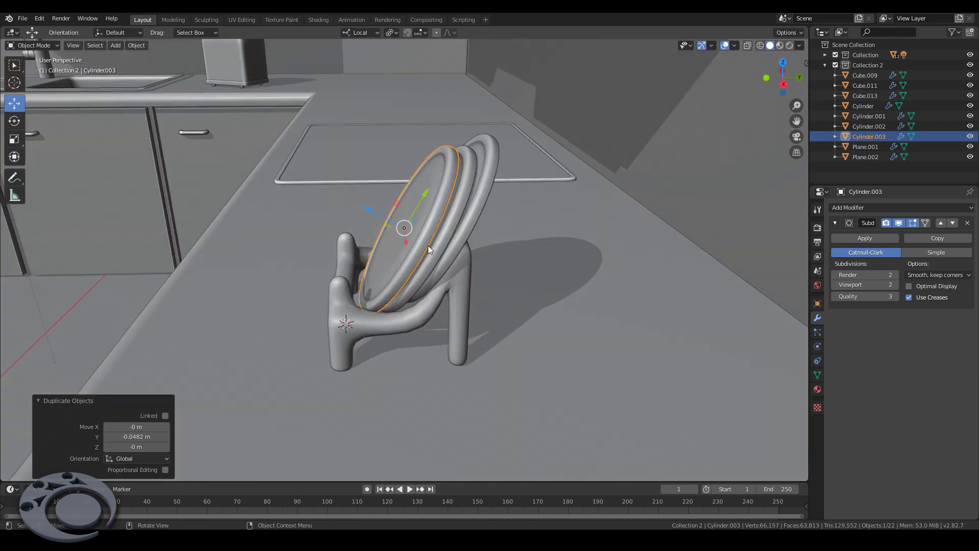
key(shift+d)
key(y)
key(y)
click(408, 203)
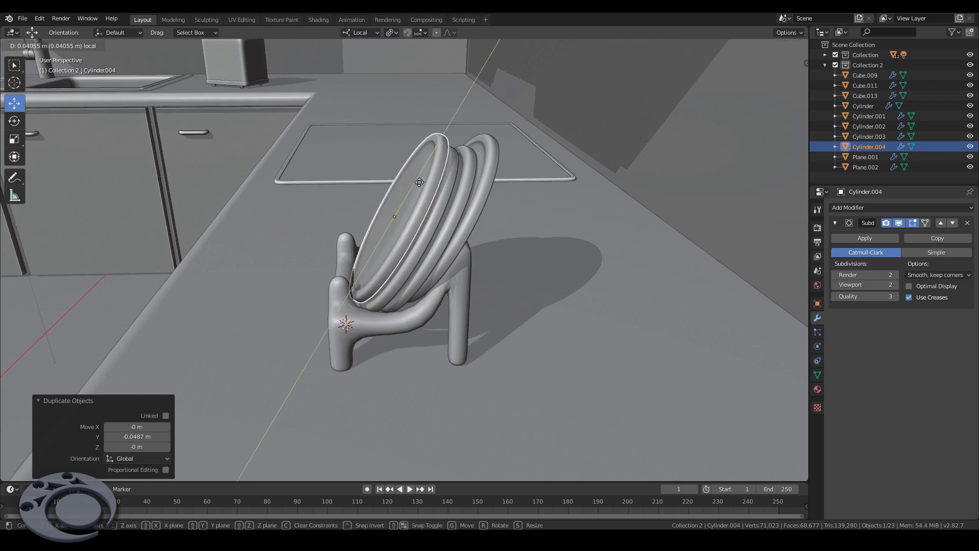
mouse_move(408, 203)
middle_down()
mouse_move(441, 262)
mouse_move(510, 197)
mouse_move(409, 225)
mouse_move(417, 201)
middle_up()
Step: Parent all the plates to the rack with Ctrl+P > Object
shift+click(416, 201)
shift+click(505, 319)
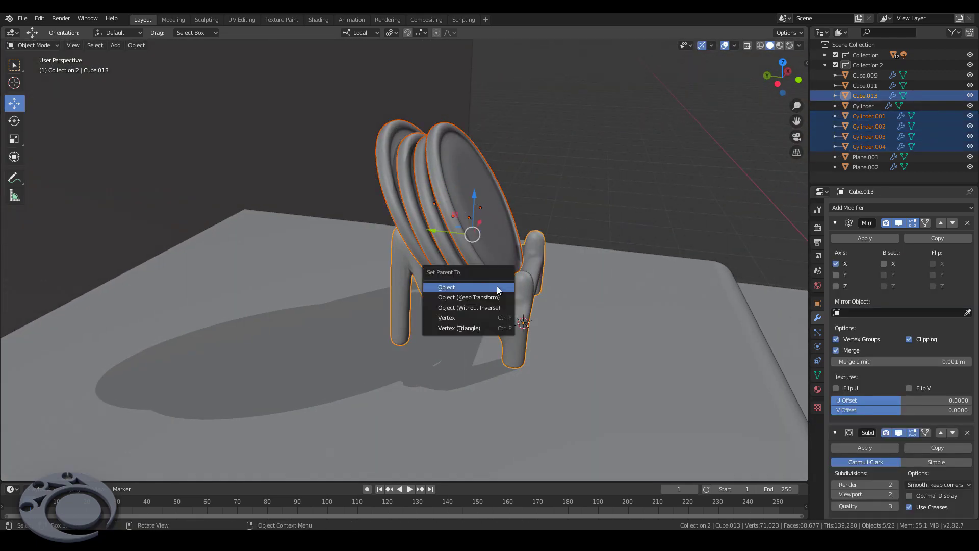
click(498, 290)
middle_drag(498, 290, 459, 265)
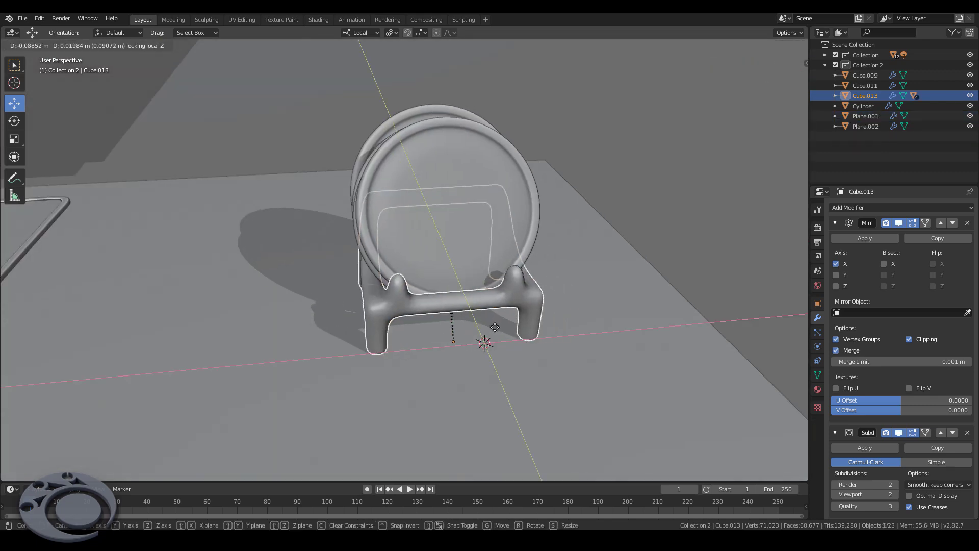
Step: Slide the rack along the countertop and rotate it -25.1° around Z
drag(468, 269, 492, 275)
key(r)
key(z)
click(510, 286)
scroll(539, 280, down, 6)
scroll(612, 350, down, 1)
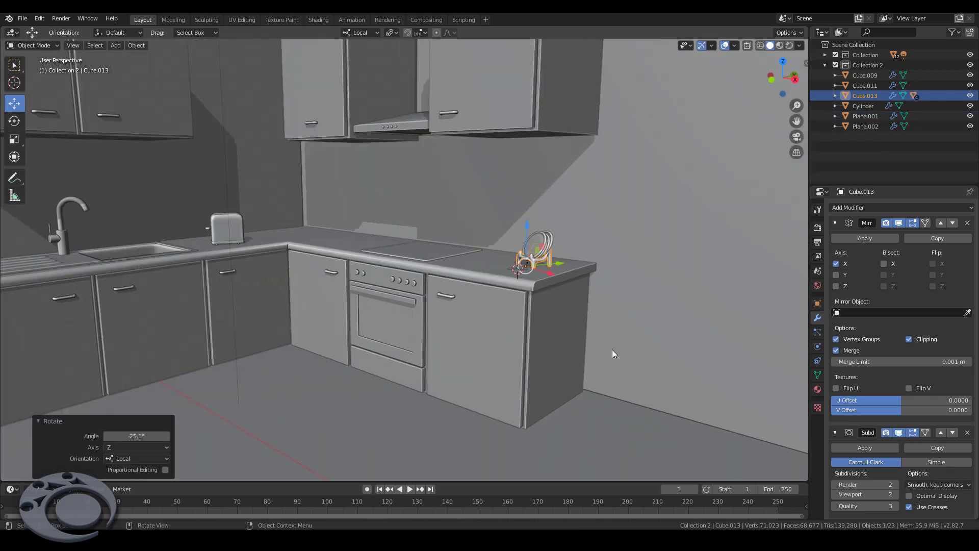
click(625, 360)
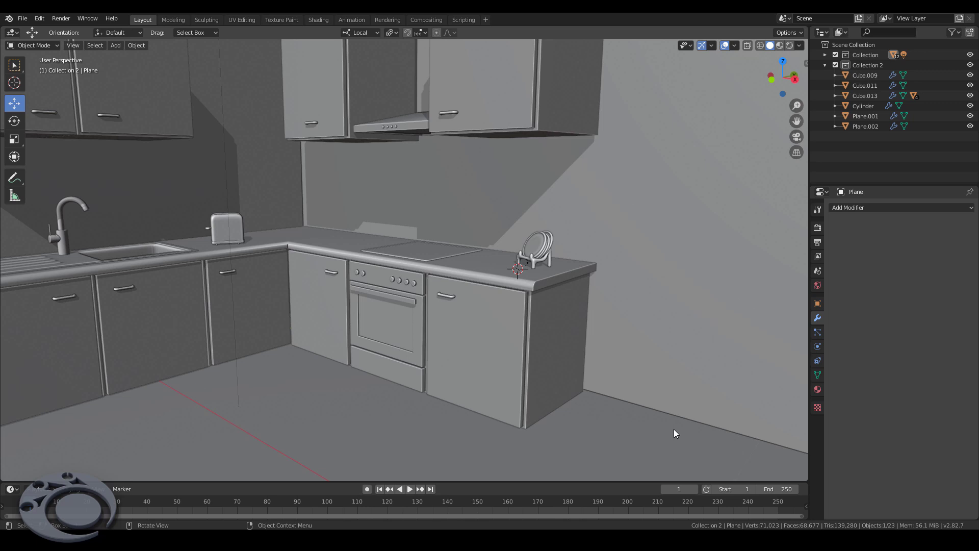
Step: Add a small cube and place it on the countertop beside the plate rack
scroll(485, 239, up, 3)
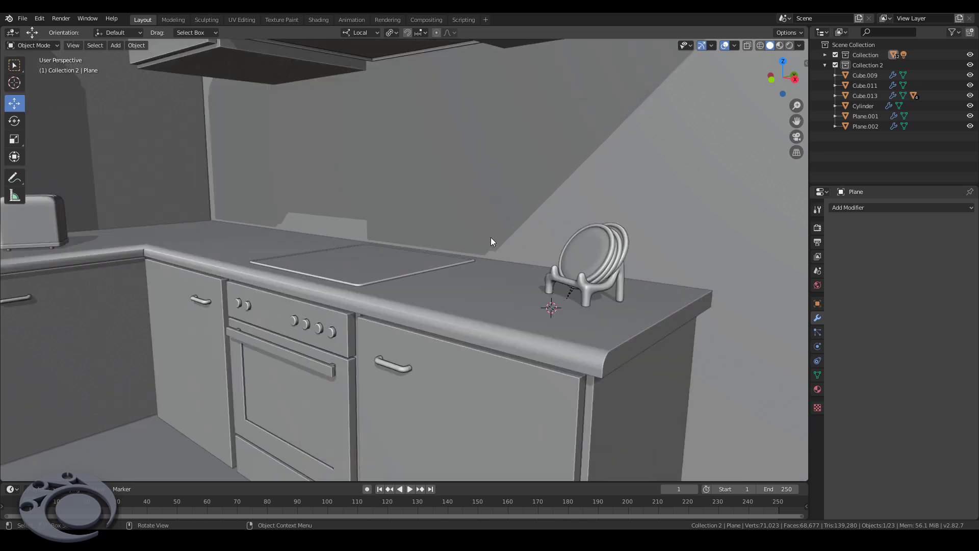
key(shift+a)
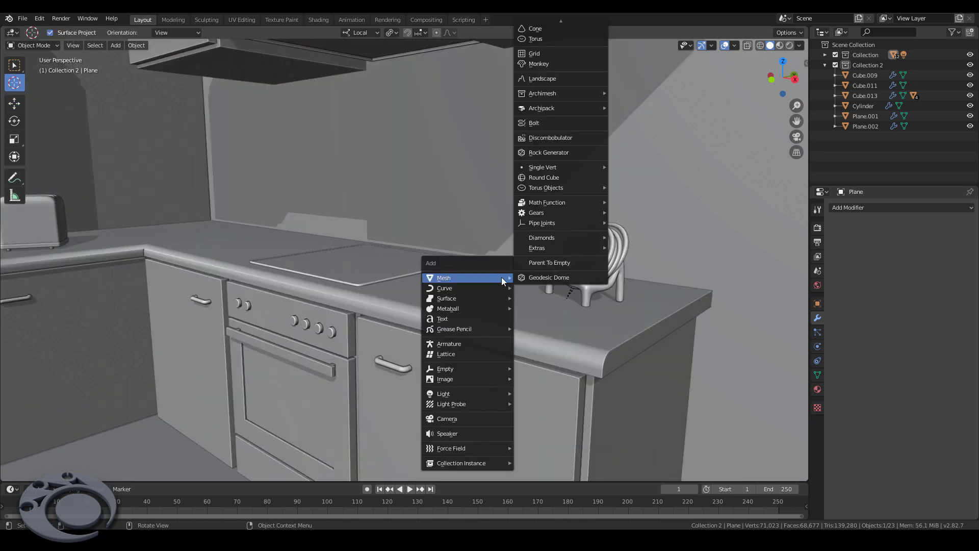
click(560, 33)
key(s)
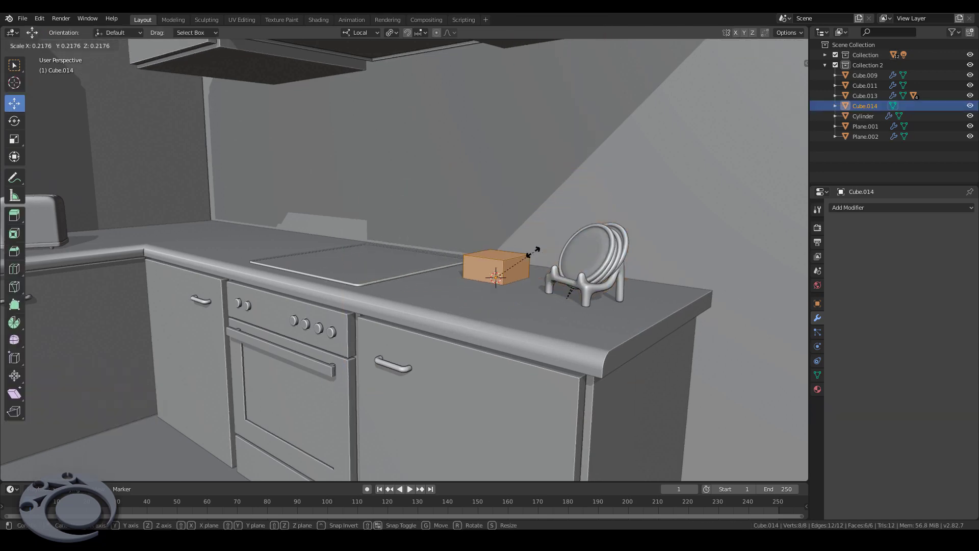
key(g)
click(484, 229)
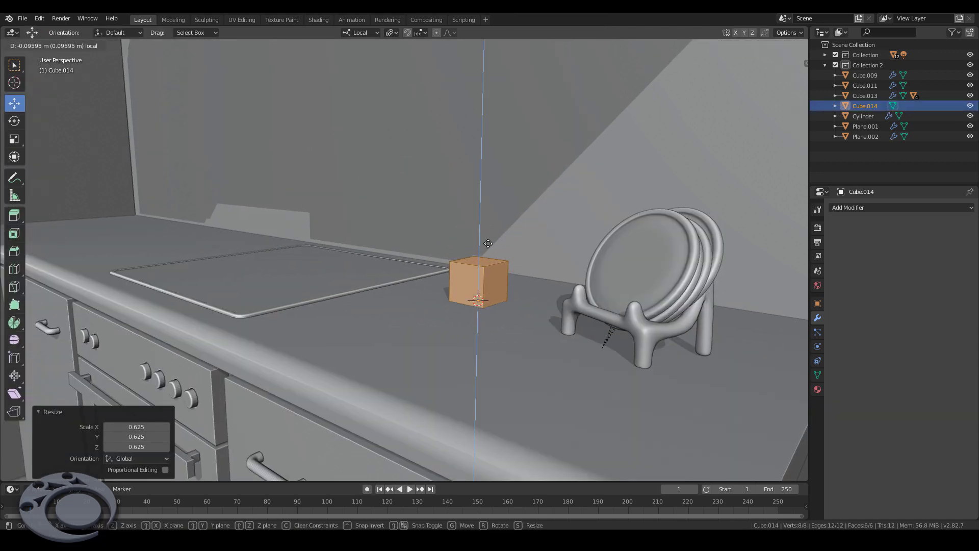
middle_drag(484, 229, 530, 285)
key(Tab)
click(523, 288)
scroll(482, 311, up, 2)
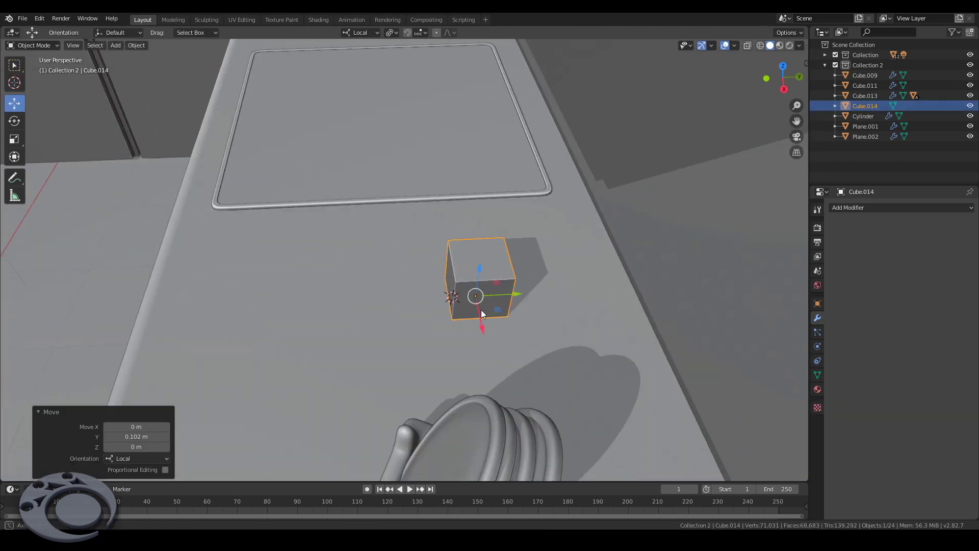
mouse_move(481, 310)
middle_down()
mouse_move(515, 262)
mouse_move(485, 278)
middle_up()
Step: In Edit Mode, lower the cube's top face, then extrude it upward
key(Tab)
click(475, 246)
key(g)
key(z)
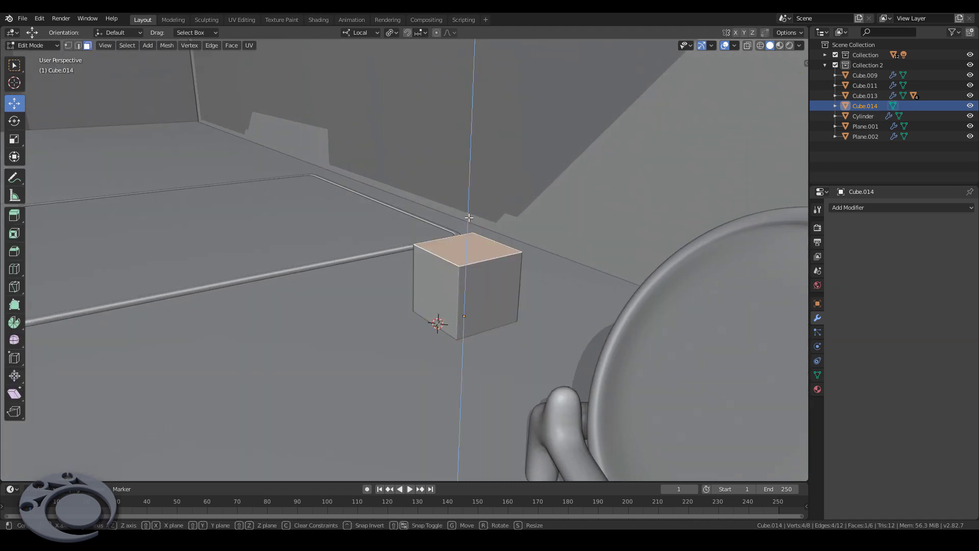
click(475, 261)
key(e)
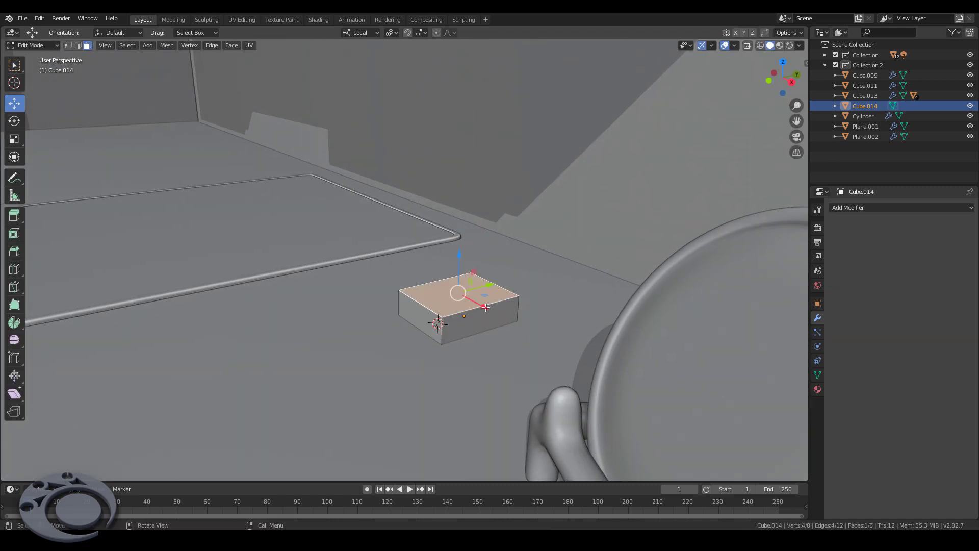
click(478, 254)
middle_drag(477, 255, 461, 302)
Step: Shift the new top face along Y to slant the block
key(g)
key(y)
click(462, 286)
middle_drag(457, 261, 491, 330)
key(g)
key(y)
click(471, 301)
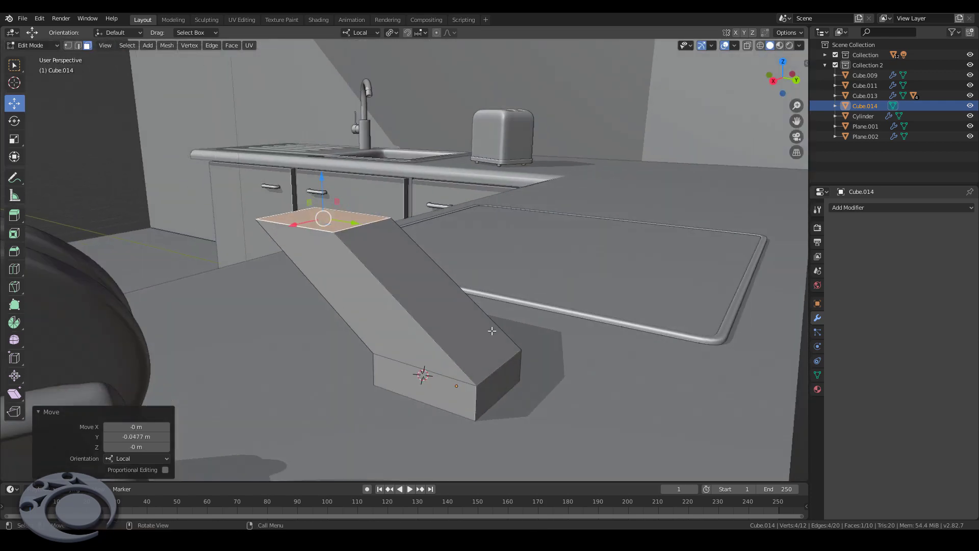
Step: In edge select mode, move the selected edges vertically to shape a wedge
click(77, 45)
key(g)
key(z)
middle_drag(428, 266, 451, 319)
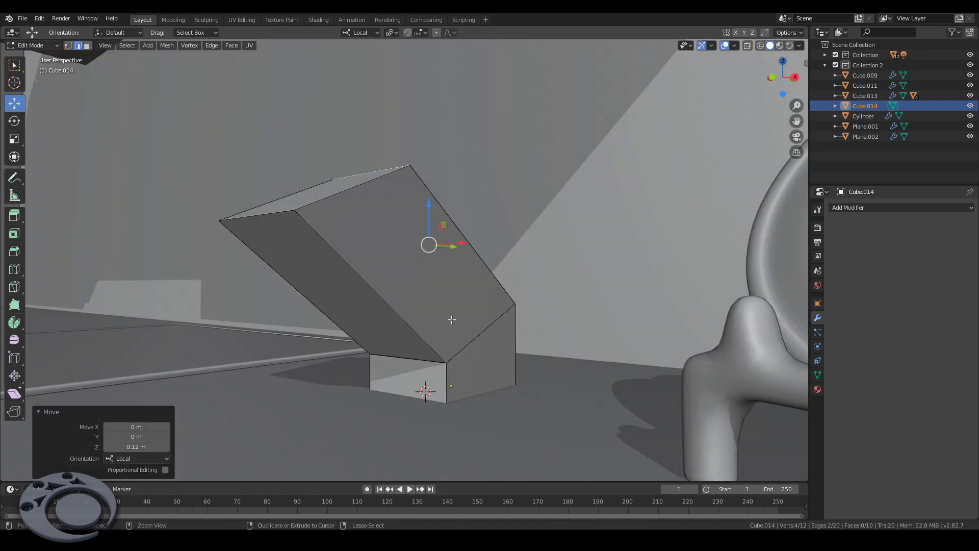
Step: Push the small front face along Y and slide an edge along the mesh
key(3)
click(408, 380)
key(g)
key(y)
mouse_move(408, 380)
middle_down()
mouse_move(430, 376)
mouse_move(284, 300)
mouse_move(310, 315)
mouse_move(314, 284)
mouse_move(357, 312)
mouse_move(452, 332)
middle_up()
click(408, 380)
click(347, 300)
key(g)
key(g)
click(351, 302)
Step: Select the whole block and bevel all of its edges
key(a)
mouse_move(318, 248)
middle_down()
mouse_move(476, 366)
mouse_move(420, 288)
middle_up()
key(ctrl+b)
click(487, 372)
Step: Add a loop cut around the block
click(420, 288)
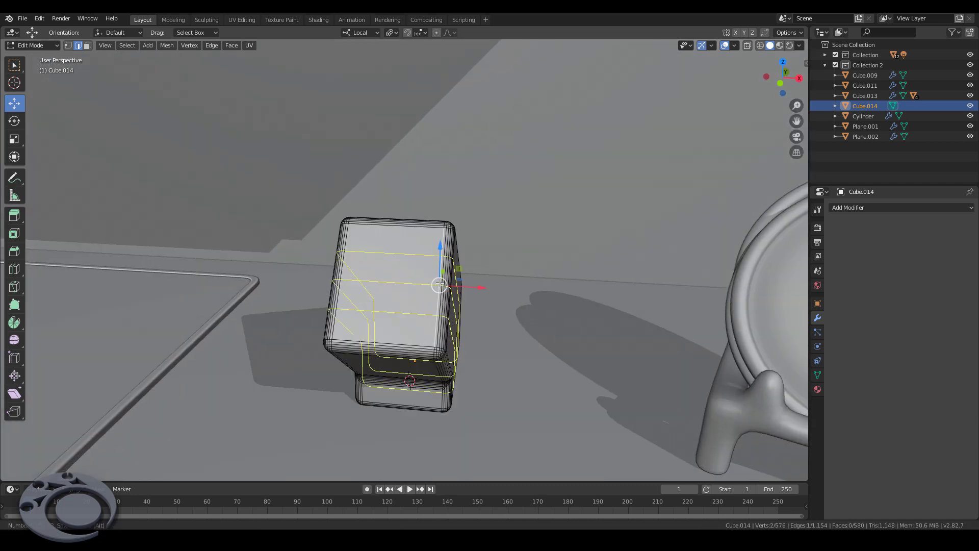
right_click(440, 283)
key(ctrl+r)
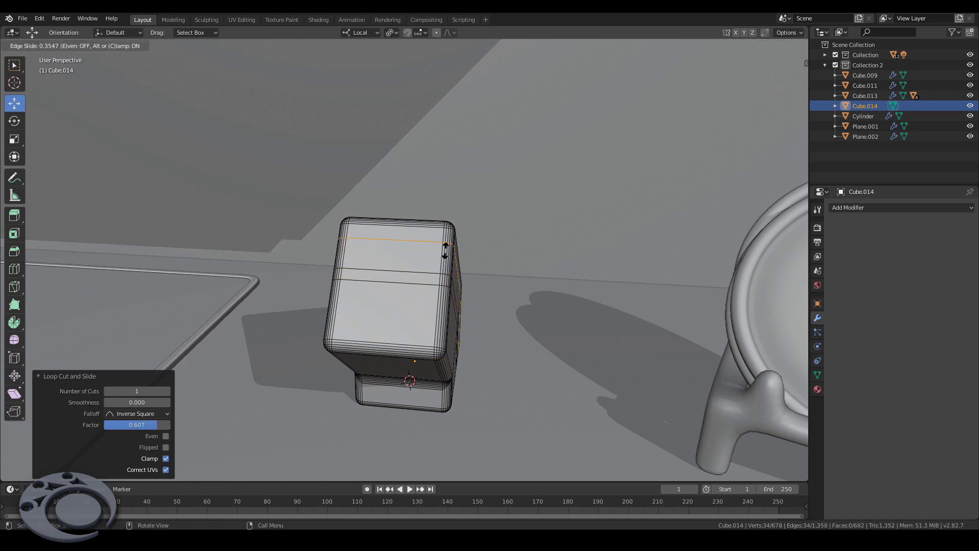
click(351, 230)
scroll(389, 238, up, 2)
Step: Extrude a face near the top 0.356 m inward as a slot, using X-ray, then return to solid shading
click(349, 258)
middle_drag(349, 258, 398, 303)
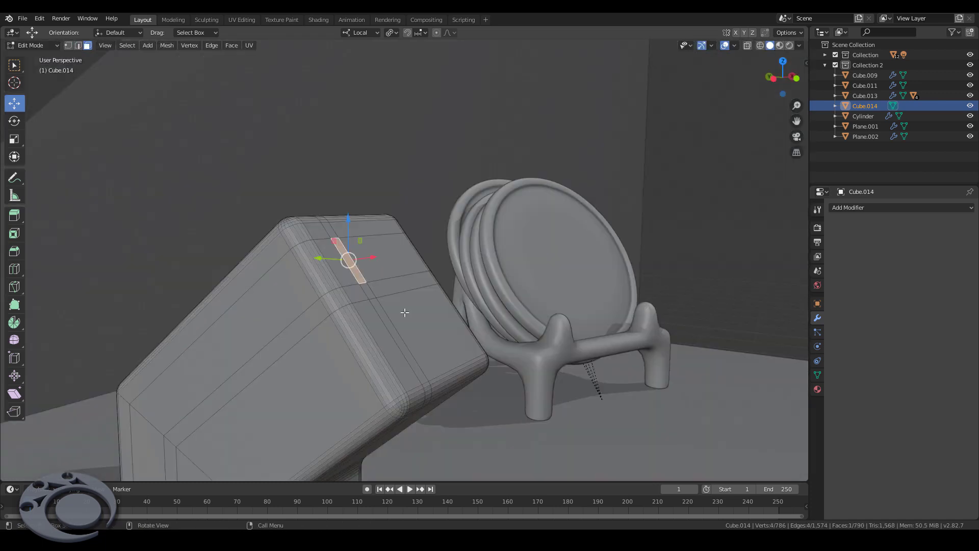
key(alt+z)
key(e)
click(348, 362)
key(z)
click(466, 349)
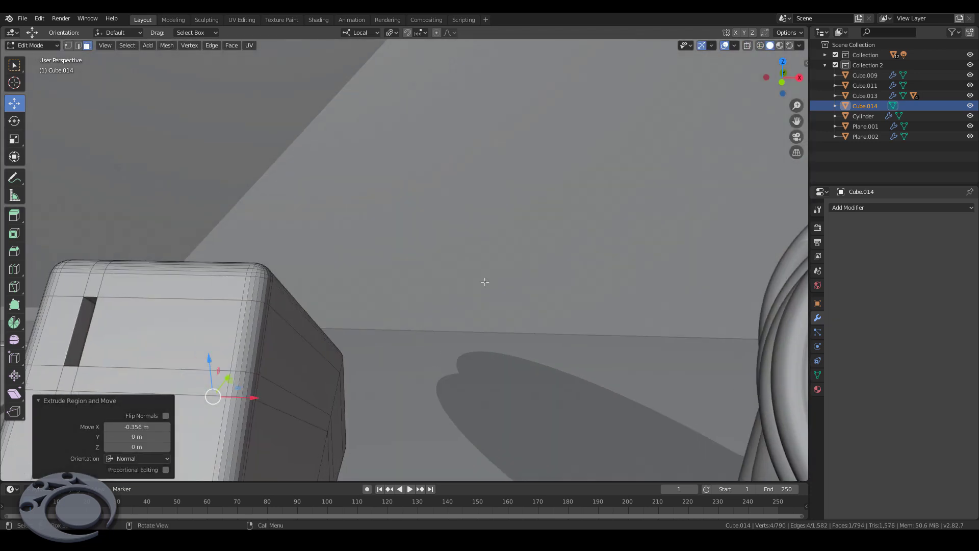
scroll(403, 265, down, 4)
Step: Add a new cube, shrink it and flatten it into a thin slab
key(shift+a)
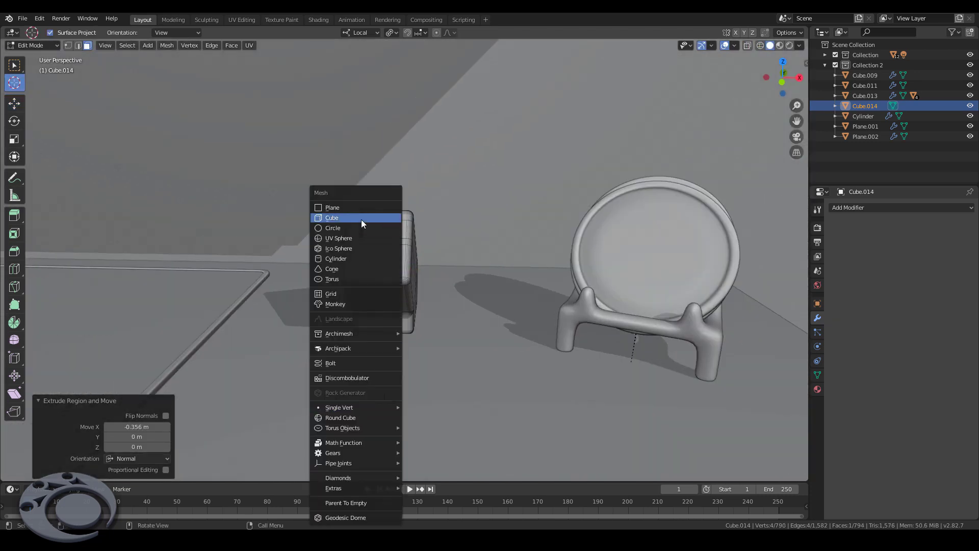
click(361, 220)
key(s)
click(466, 405)
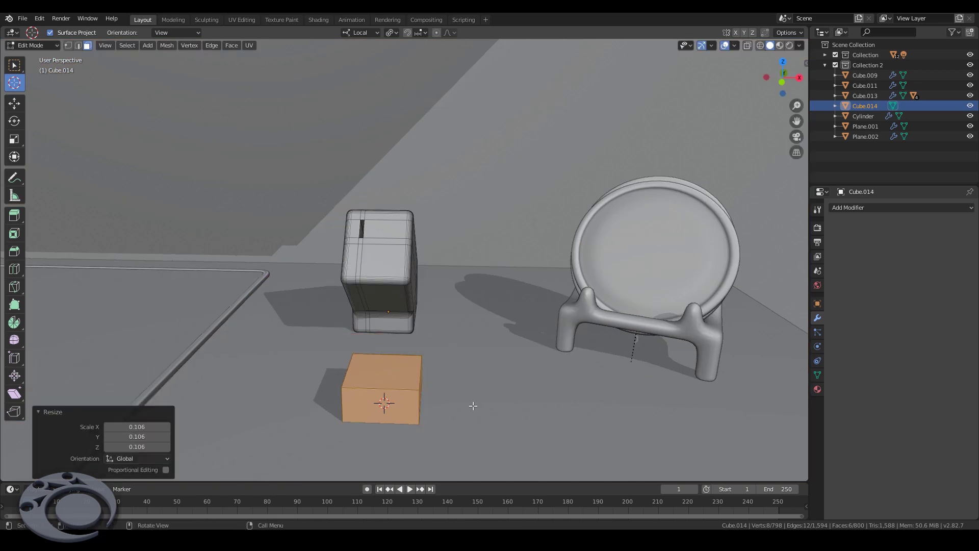
key(s)
key(z)
click(387, 393)
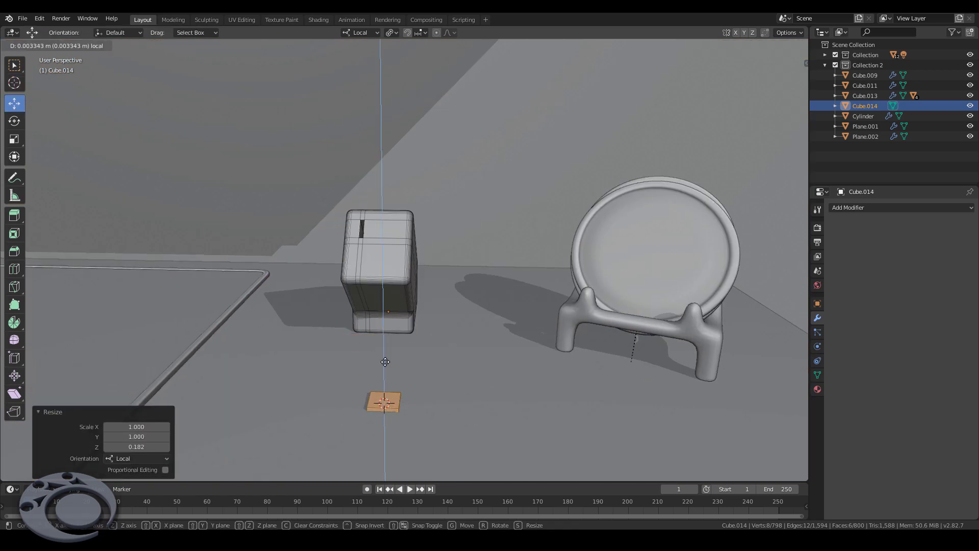
Step: Move the slab's end face along X to stretch it into a long bar
click(385, 362)
middle_drag(385, 362, 378, 371)
click(400, 384)
key(g)
key(y)
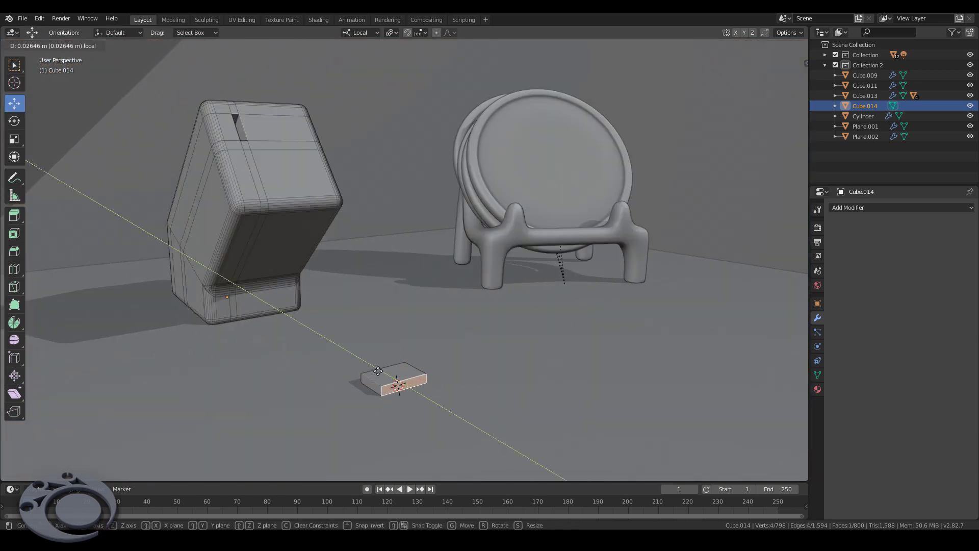
key(x)
click(329, 408)
middle_drag(329, 408, 361, 384)
scroll(333, 389, up, 3)
Step: Slide and move the bar's edges to shape it, then select its vertical edges
click(348, 374)
click(361, 384)
click(319, 361)
middle_drag(318, 361, 357, 380)
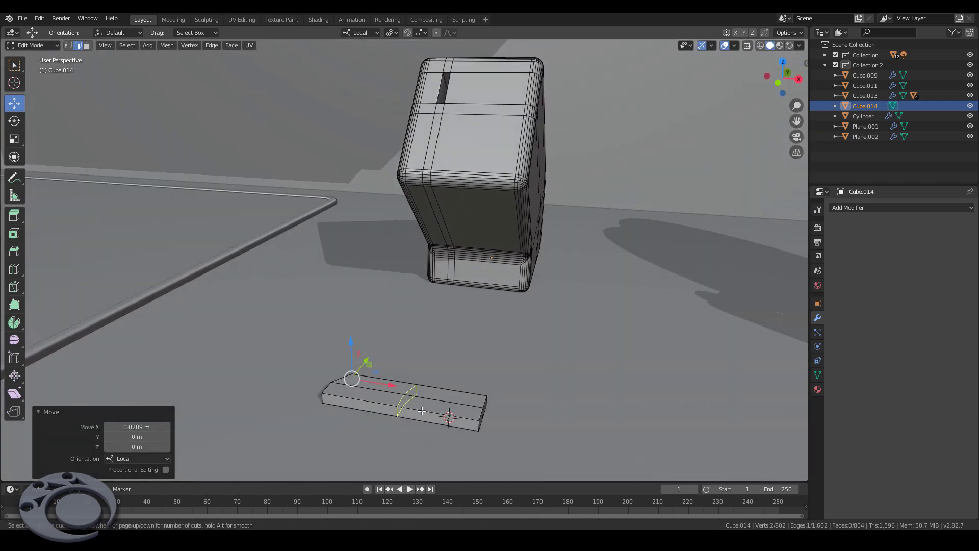
mouse_move(408, 398)
middle_down()
mouse_move(451, 397)
mouse_move(467, 436)
mouse_move(404, 403)
mouse_move(450, 404)
mouse_move(451, 390)
middle_up()
click(460, 395)
ctrl+alt+click(431, 411)
Step: Select only the connected bar and isolate it in local view
key(a)
key(alt+a)
key(l)
key(KP_Divide)
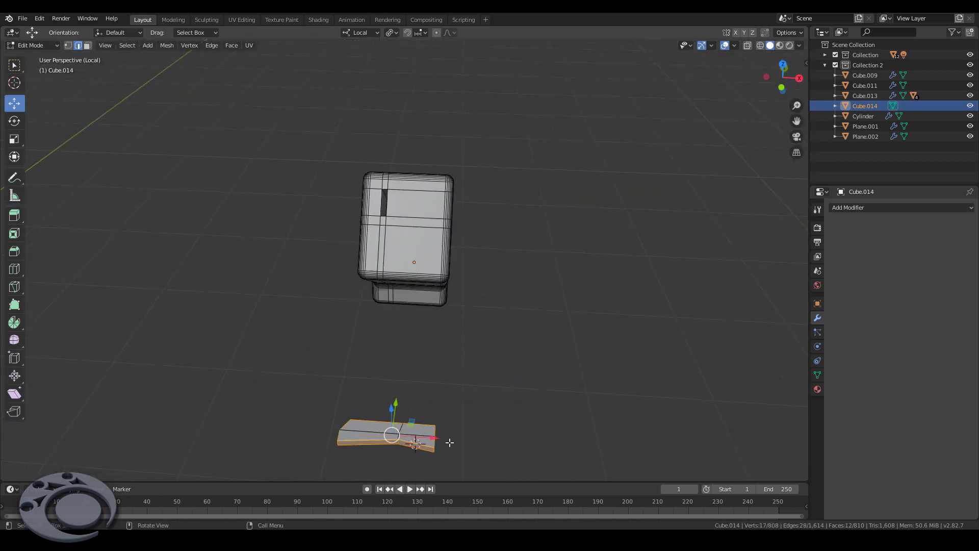
Step: Try bevelling the bar's end edges, undoing the unwanted results
key(ctrl+b)
click(536, 424)
key(ctrl+b)
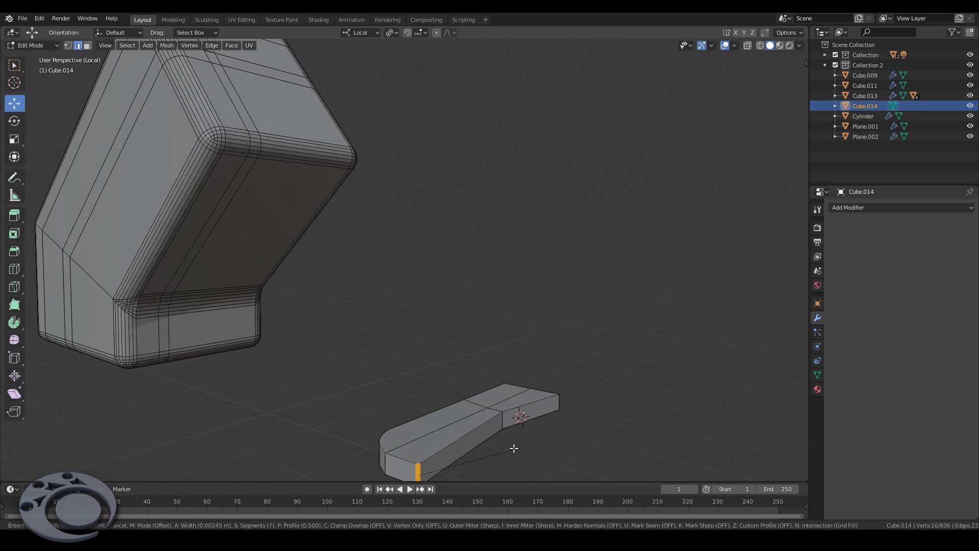
click(549, 447)
mouse_move(548, 447)
middle_down()
mouse_move(504, 455)
mouse_move(561, 451)
middle_up()
key(ctrl+z)
click(526, 449)
key(ctrl+z)
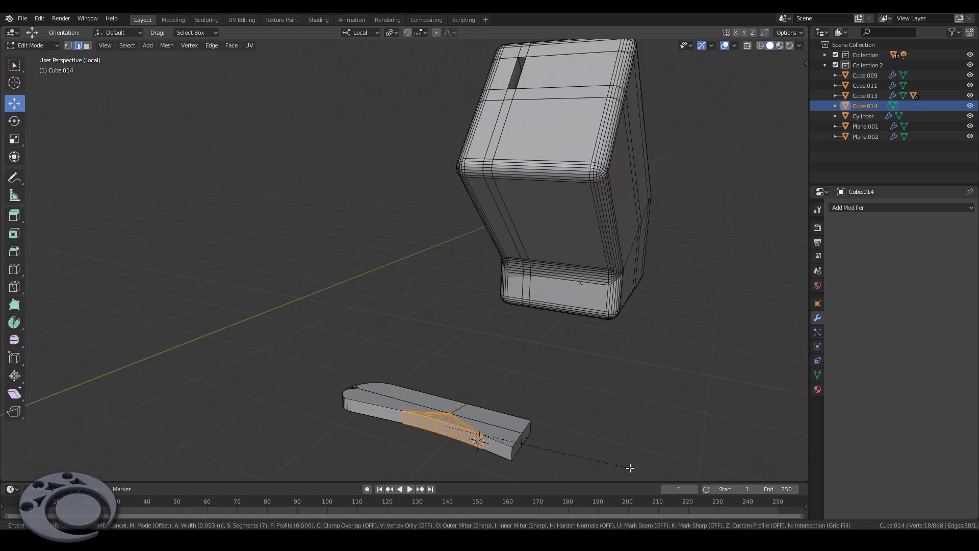
Step: Bevel the other short end edges, undoing the attempts again
click(630, 467)
click(508, 449)
key(ctrl+b)
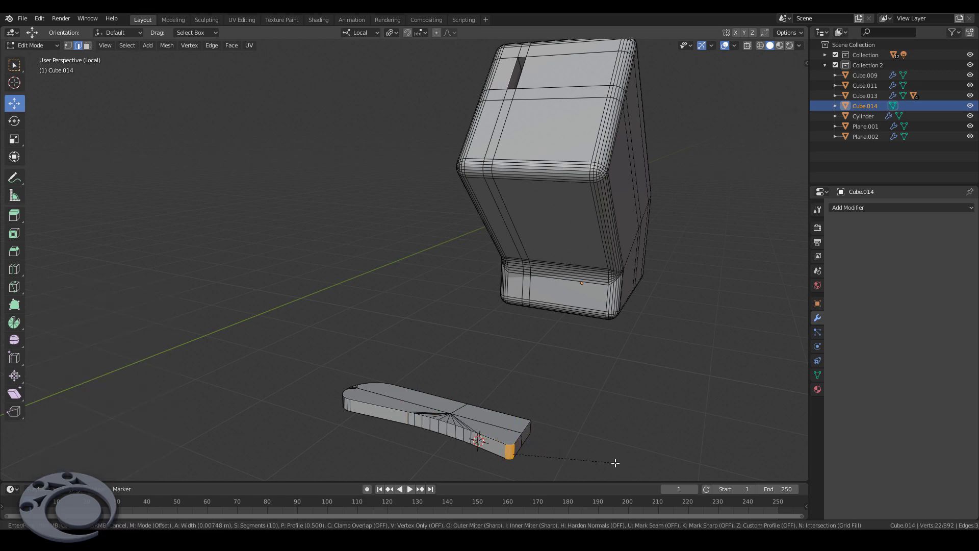
click(615, 463)
middle_drag(615, 463, 421, 407)
key(ctrl+z)
click(643, 469)
middle_drag(643, 469, 616, 350)
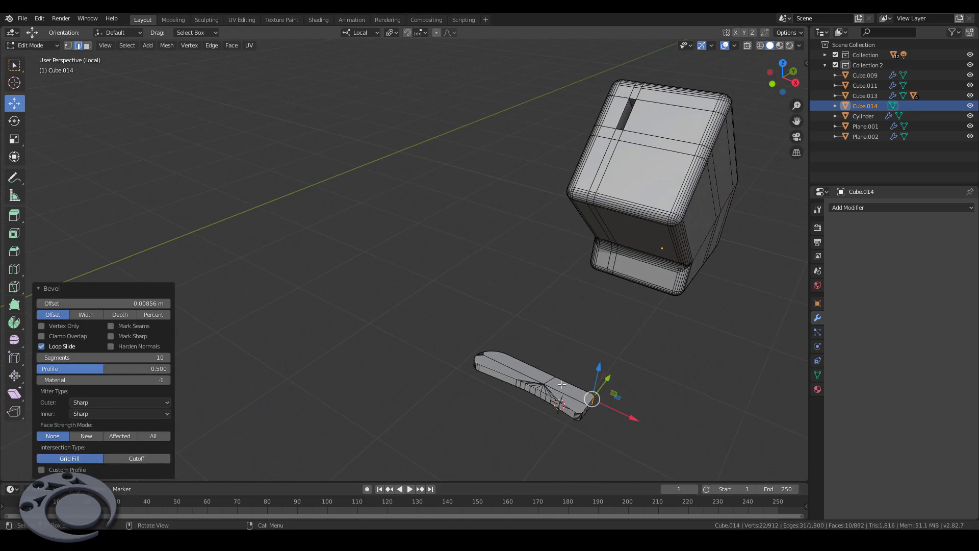
key(ctrl+z)
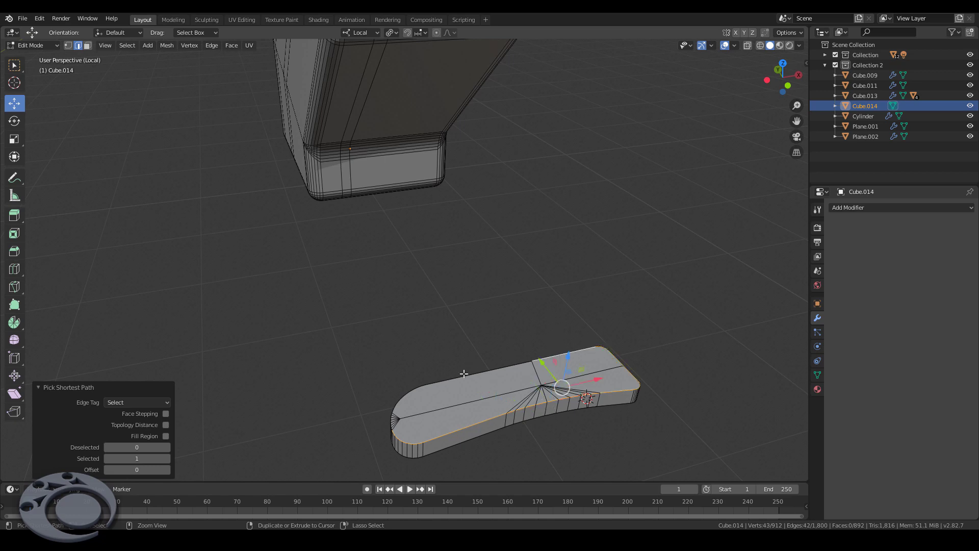
Step: Select the blade's full outline edges and apply a 10-segment bevel
ctrl+click(463, 374)
mouse_move(463, 373)
middle_down()
mouse_move(459, 431)
mouse_move(553, 386)
mouse_move(538, 305)
middle_up()
ctrl+click(544, 384)
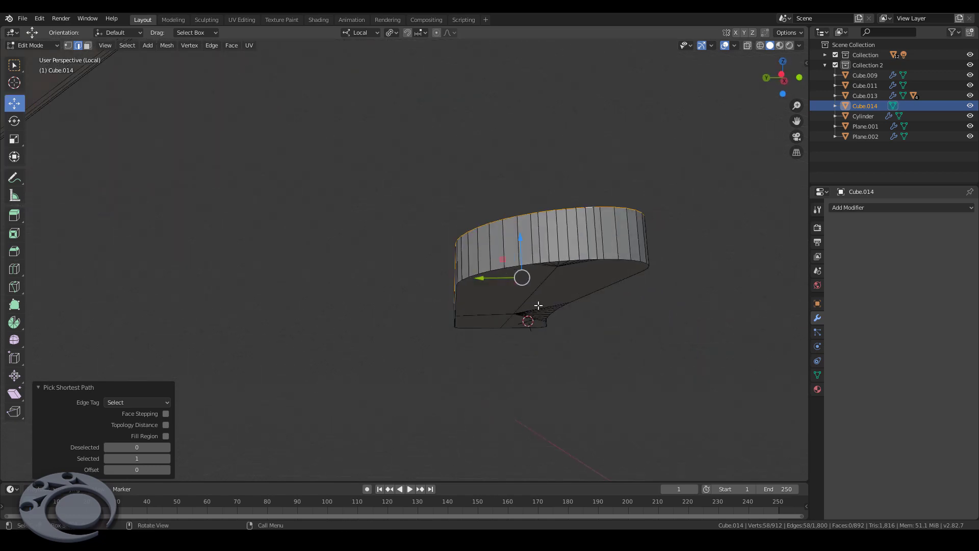
ctrl+click(529, 264)
middle_drag(528, 263, 582, 287)
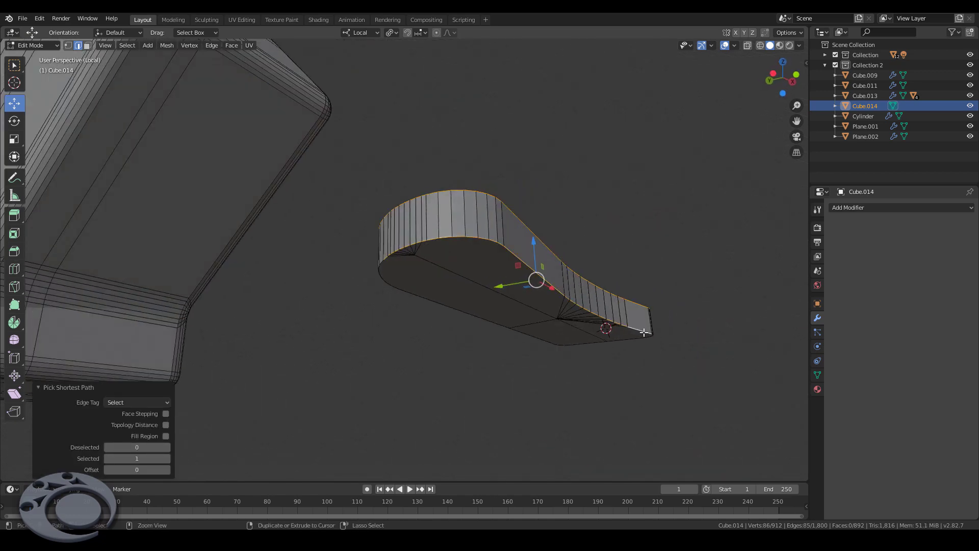
middle_drag(644, 332, 587, 286)
ctrl+click(510, 285)
mouse_move(510, 286)
middle_down()
mouse_move(565, 223)
mouse_move(546, 339)
middle_up()
click(632, 366)
Step: Redo the knife blade's outline bevel with a thinner width
key(Tab)
middle_drag(632, 365, 478, 319)
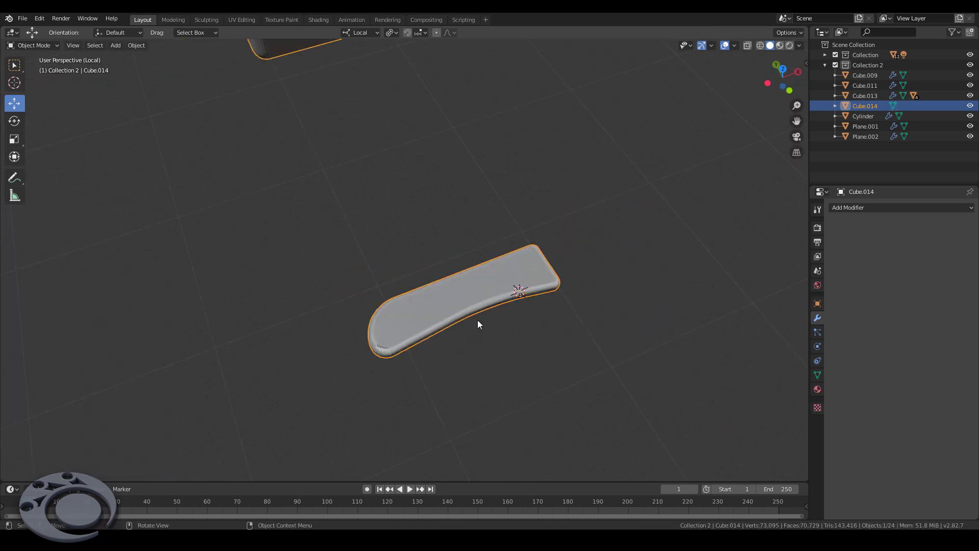
scroll(396, 362, up, 5)
key(Tab)
key(ctrl+z)
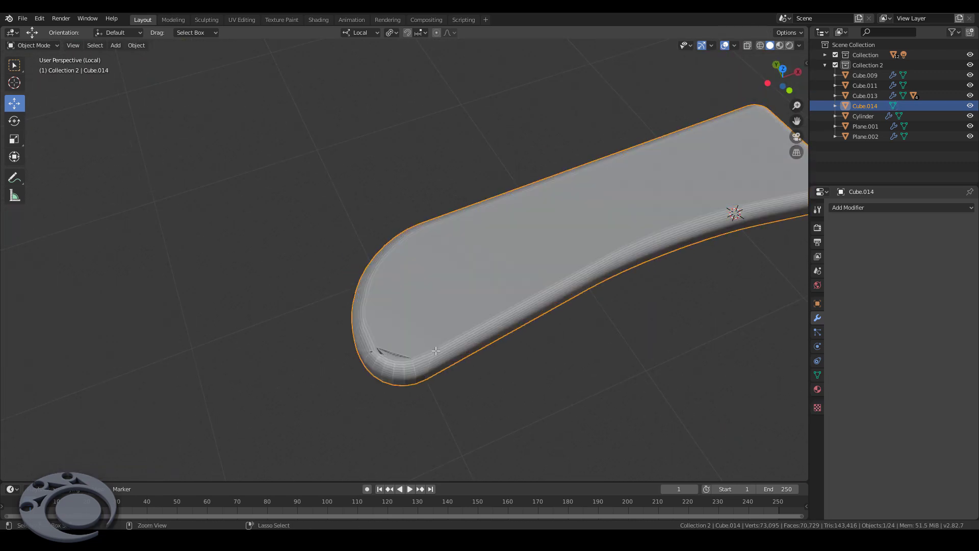
key(ctrl+z)
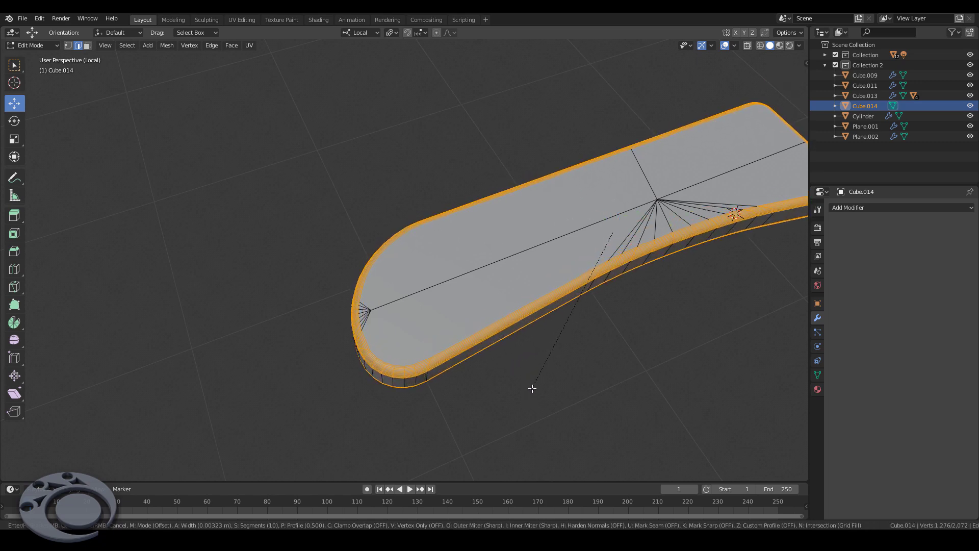
click(515, 380)
Step: Leave local view so the whole kitchen and the knife block are visible again
key(Tab)
scroll(368, 350, down, 5)
scroll(388, 366, down, 2)
key(KP_Divide)
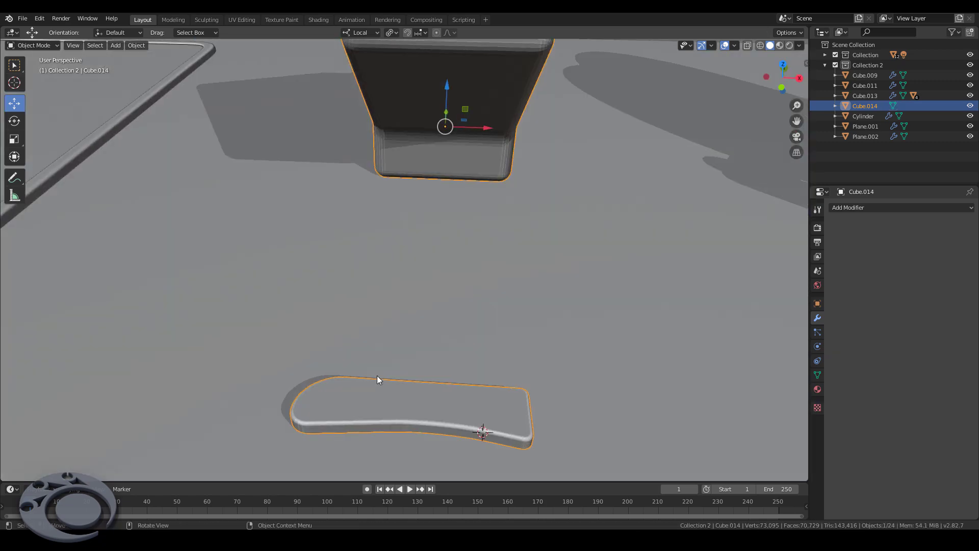
middle_drag(378, 375, 586, 271)
scroll(579, 361, up, 2)
Step: Lift the whole blade, stand it upright with a 90° rotation, and tilt it
key(Tab)
key(ctrl+l)
drag(594, 326, 591, 306)
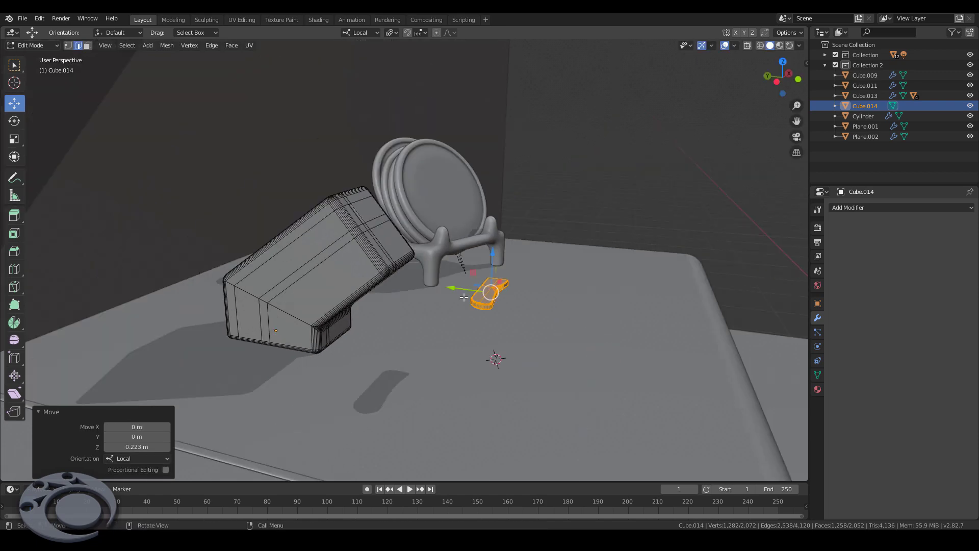
middle_drag(495, 357, 489, 327)
key(KP_3)
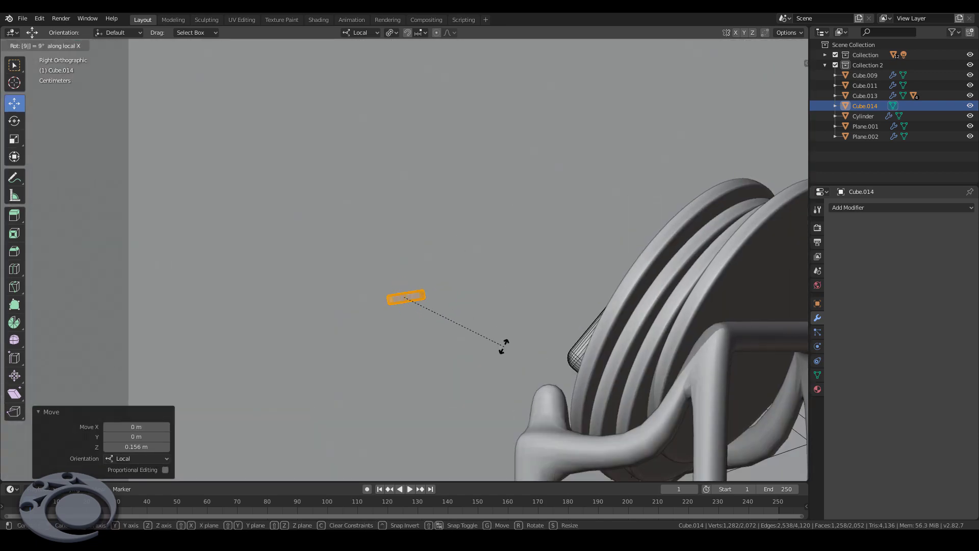
key(0)
key(Return)
key(r)
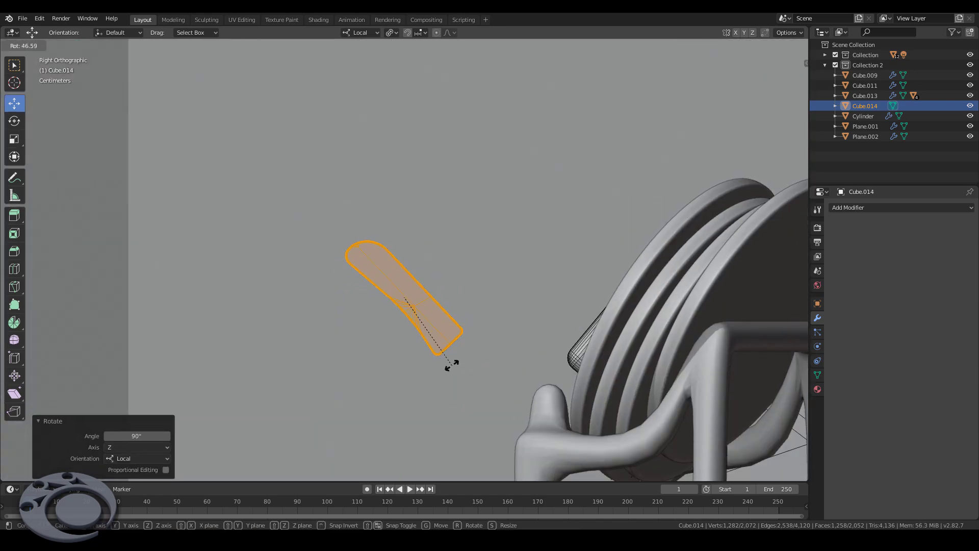
click(449, 360)
middle_drag(449, 360, 306, 326)
scroll(350, 328, down, 3)
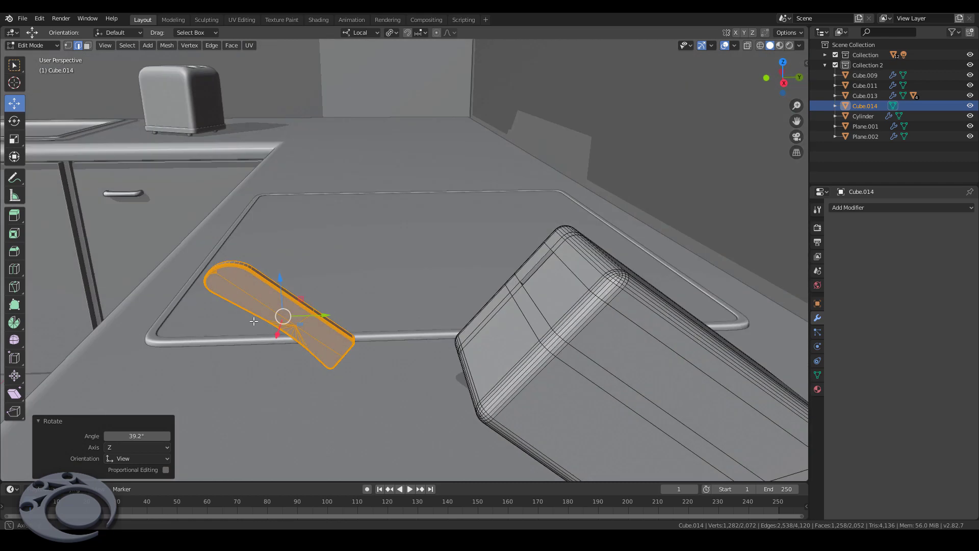
Step: Move and enlarge the blade into the knife block, then shift it sideways along X
key(g)
click(479, 270)
key(s)
click(439, 294)
mouse_move(439, 295)
middle_down()
mouse_move(529, 202)
mouse_move(511, 230)
mouse_move(518, 256)
mouse_move(478, 239)
middle_up()
key(g)
key(x)
key(x)
click(540, 195)
Step: Duplicate the blade beside the first, resizing and repositioning the copy in the block
key(shift+d)
key(x)
key(x)
click(513, 254)
key(s)
key(x)
key(x)
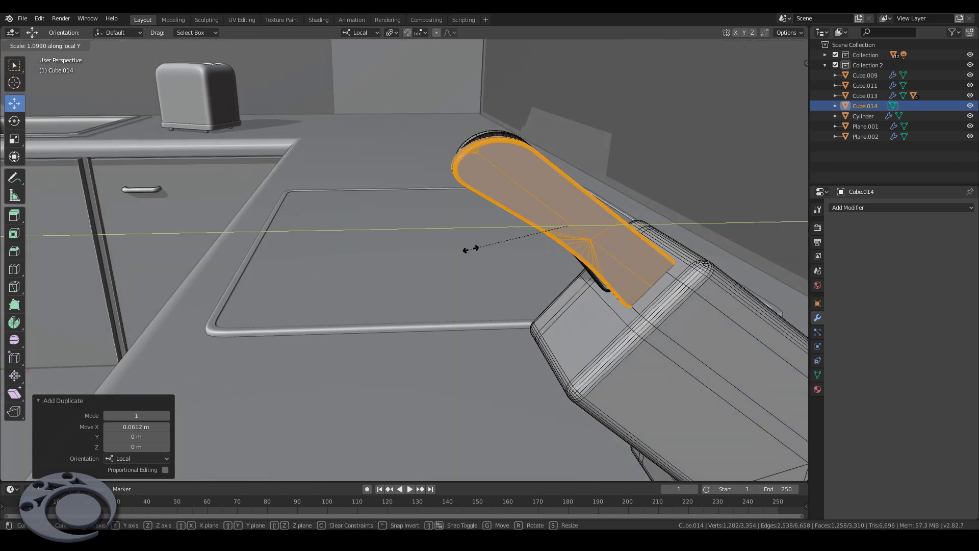
key(y)
click(454, 252)
mouse_move(447, 258)
middle_down()
mouse_move(481, 272)
mouse_move(505, 265)
mouse_move(518, 326)
mouse_move(540, 337)
mouse_move(544, 318)
middle_up()
key(g)
click(485, 269)
Step: Nudge the other blade sideways along X and add another duplicated blade next to it
key(alt+a)
key(l)
key(x)
click(536, 351)
mouse_move(662, 317)
middle_down()
mouse_move(645, 350)
mouse_move(656, 350)
middle_up()
key(shift+d)
key(x)
key(x)
click(575, 331)
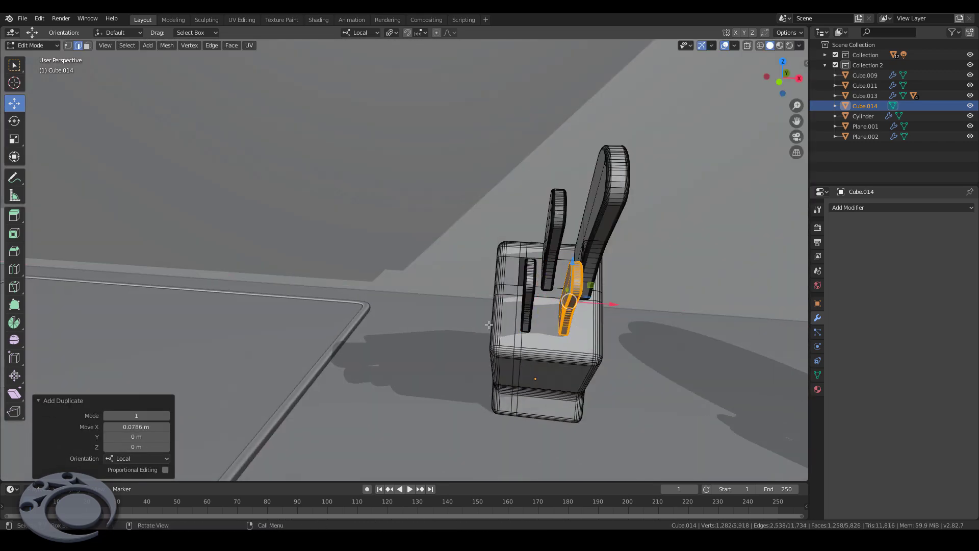
middle_drag(576, 331, 506, 293)
Step: Shade the knife block object smooth and add an Edge Split modifier
key(Tab)
right_click(506, 293)
click(506, 293)
scroll(516, 334, down, 3)
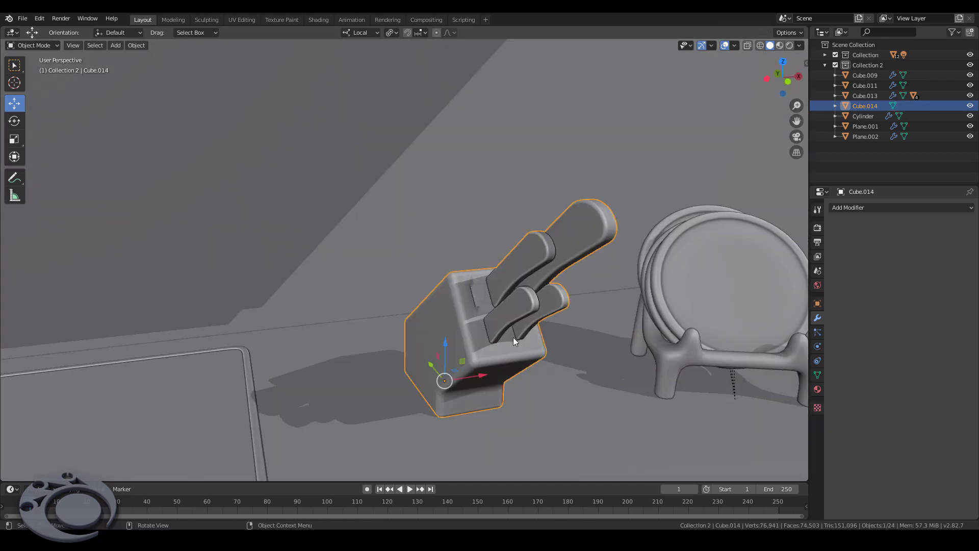
click(901, 207)
click(789, 292)
mouse_move(788, 292)
middle_down()
mouse_move(638, 331)
mouse_move(448, 278)
mouse_move(476, 338)
mouse_move(406, 332)
mouse_move(429, 136)
middle_up()
Step: Turn the knife block 32.3° around Z on the worktop
key(r)
key(z)
click(476, 338)
scroll(465, 309, down, 5)
scroll(466, 310, down, 3)
Step: Delete the upper cabinet beside the range hood
key(alt+a)
click(430, 206)
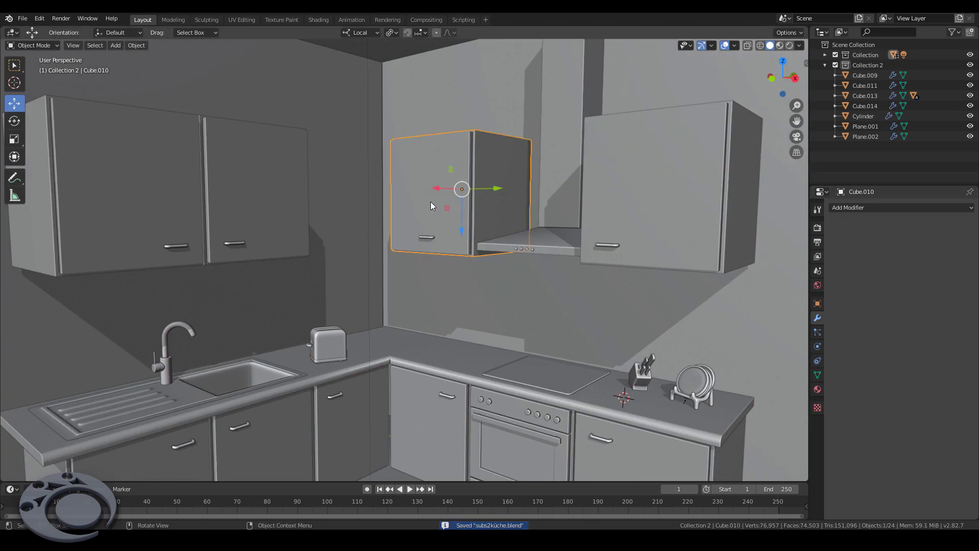
key(Delete)
Step: Add a first horizontal loop cut across the left wall cabinet Cube.008's front
scroll(283, 196, up, 3)
click(284, 196)
scroll(312, 256, up, 4)
key(alt+a)
click(312, 256)
scroll(286, 250, up, 2)
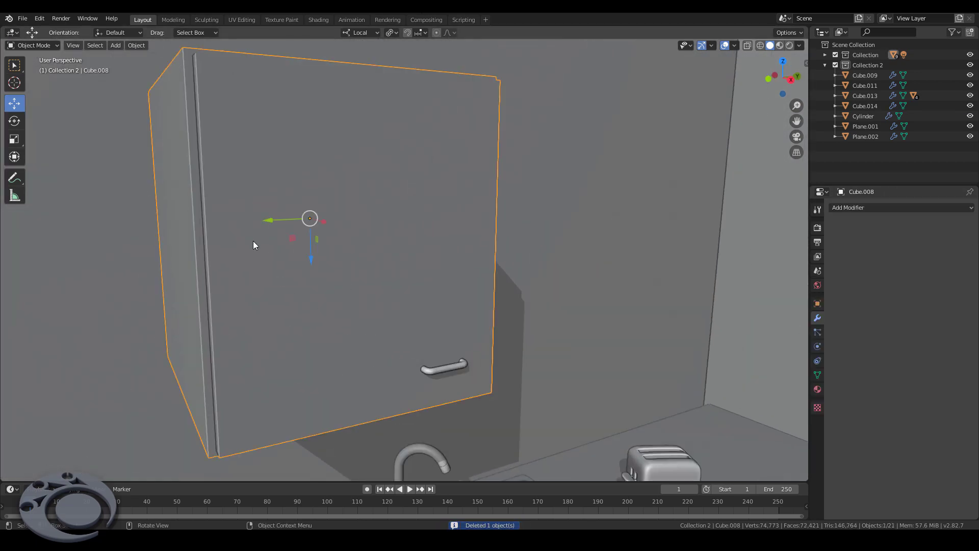
key(Tab)
click(215, 295)
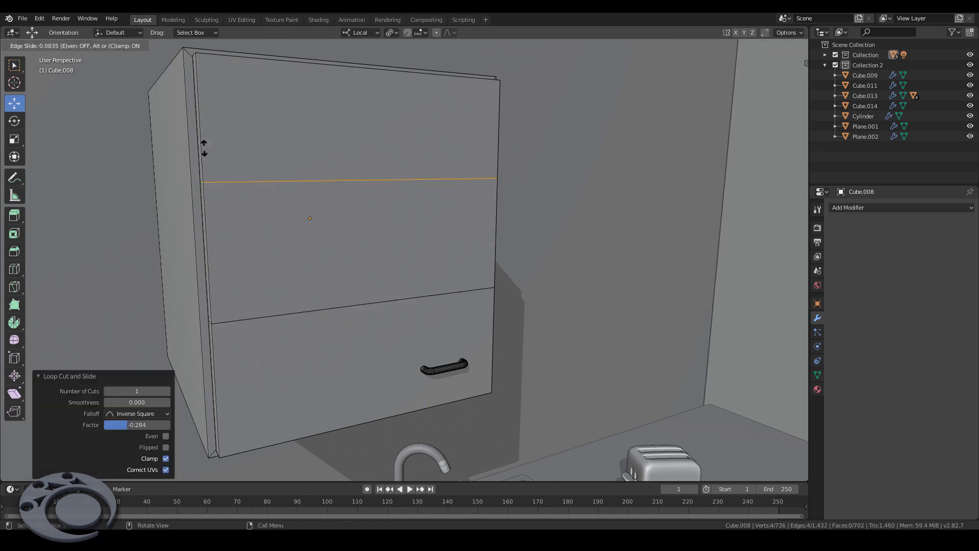
middle_drag(214, 296, 244, 254)
Step: Add a second loop cut and recess the band between the cuts by scaling along local X
alt+click(232, 250)
right_click(256, 215)
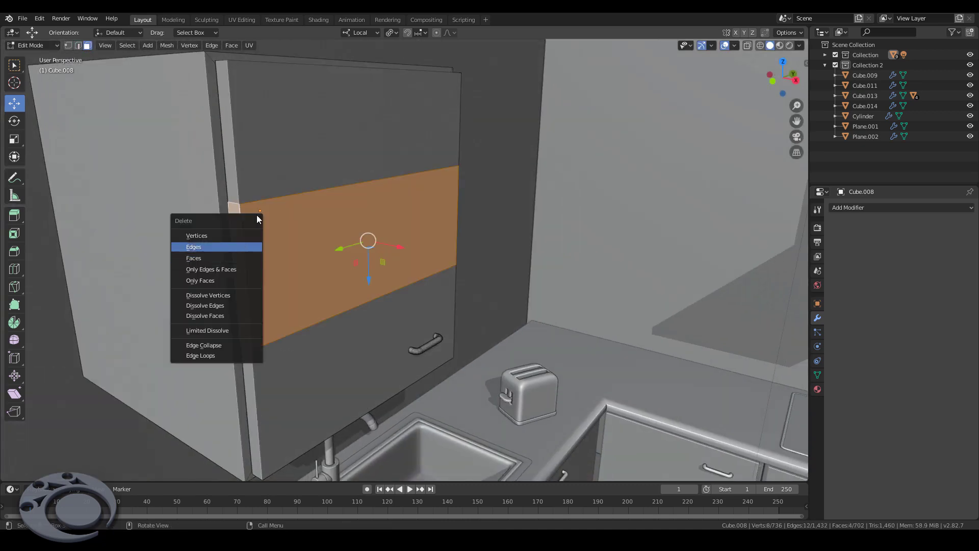
middle_drag(256, 216, 301, 228)
scroll(307, 120, up, 2)
middle_drag(393, 243, 316, 357)
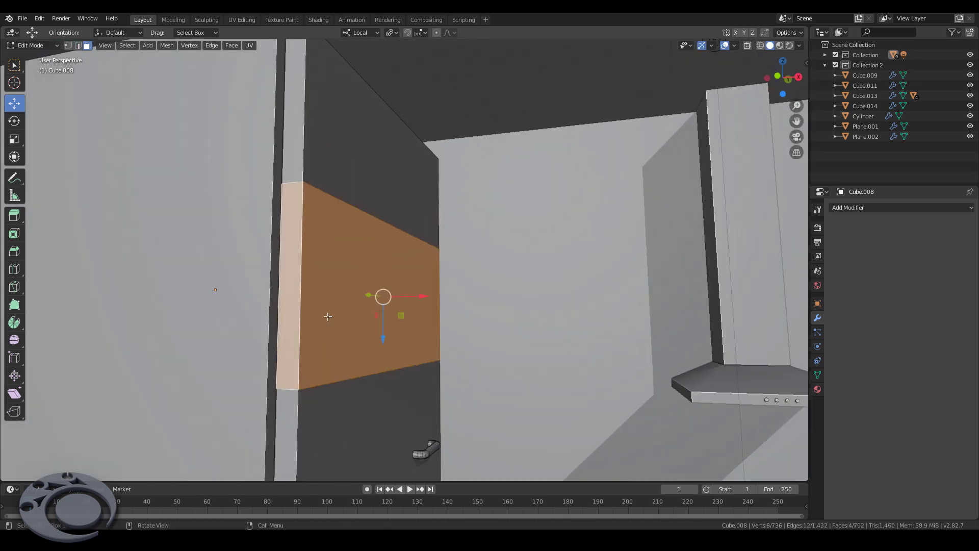
key(ctrl+r)
click(317, 400)
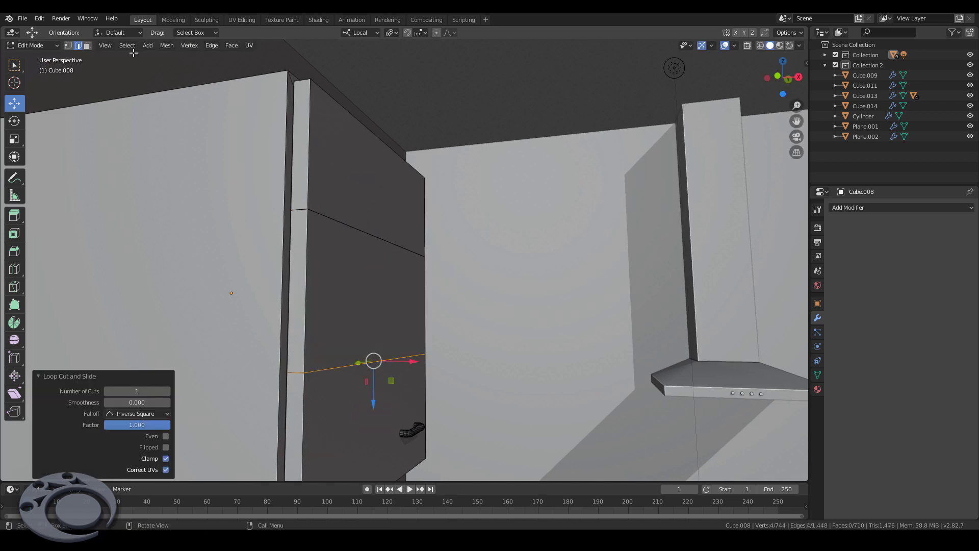
alt+click(284, 229)
key(s)
key(x)
key(x)
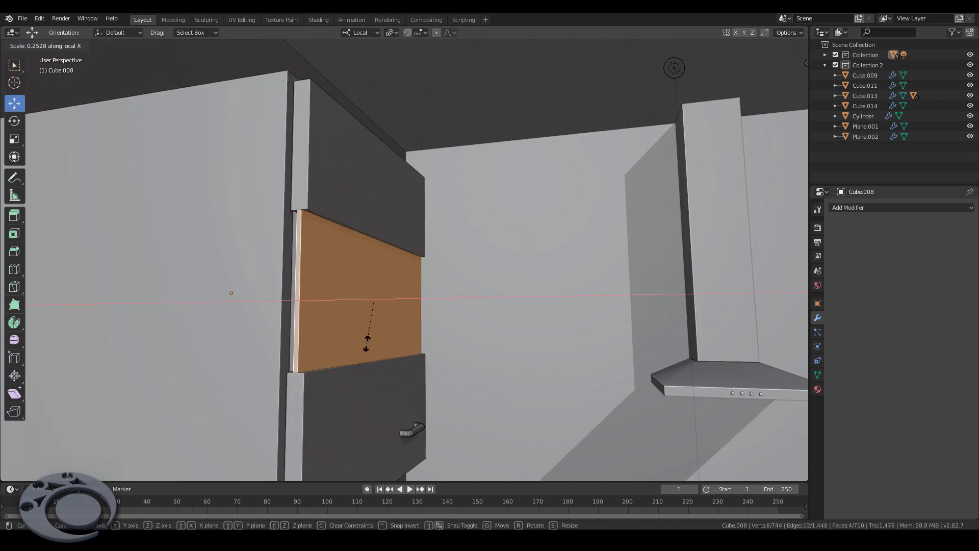
click(366, 343)
Step: Assign the recessed band a new dark-grey Material.001
scroll(366, 343, down, 3)
middle_drag(366, 344, 408, 307)
click(818, 389)
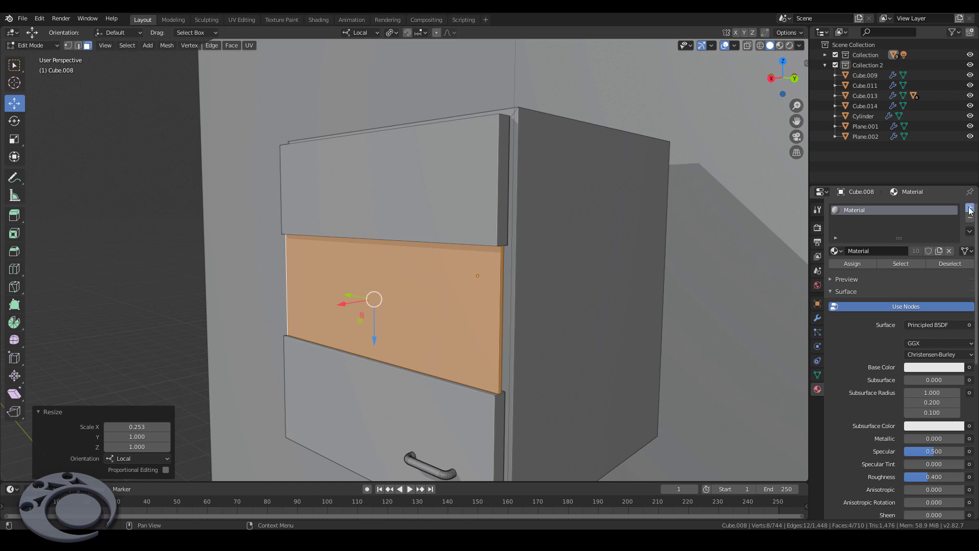
click(970, 211)
click(897, 270)
click(934, 387)
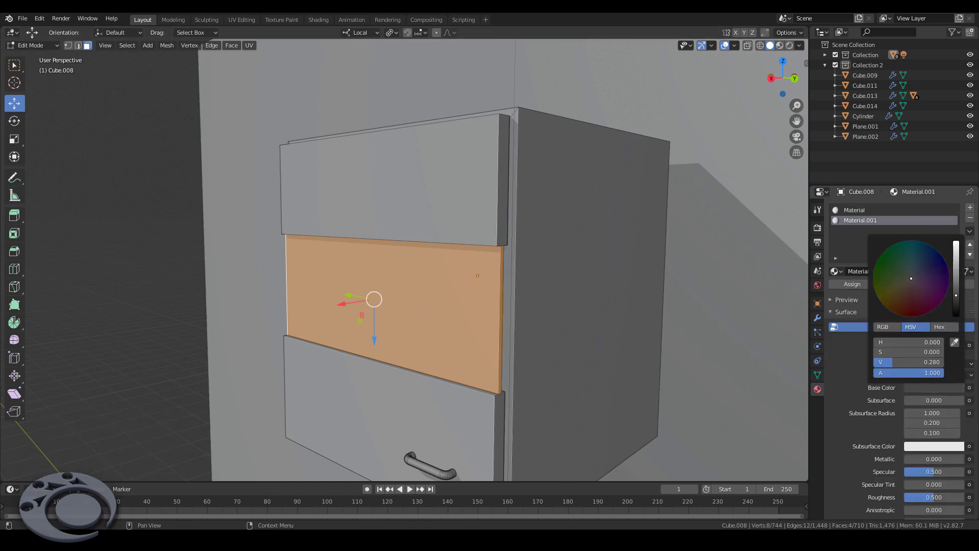
key(Tab)
scroll(344, 240, down, 3)
scroll(200, 209, down, 4)
middle_drag(200, 210, 315, 225)
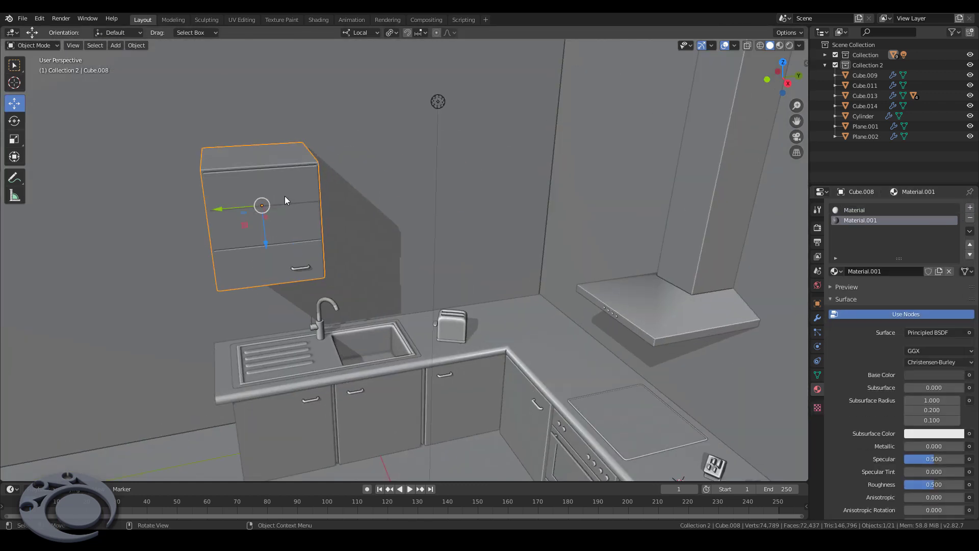
Step: Duplicate the left wall cabinet along Y and mirror the copy with Y scale -1
key(shift+d)
key(y)
key(y)
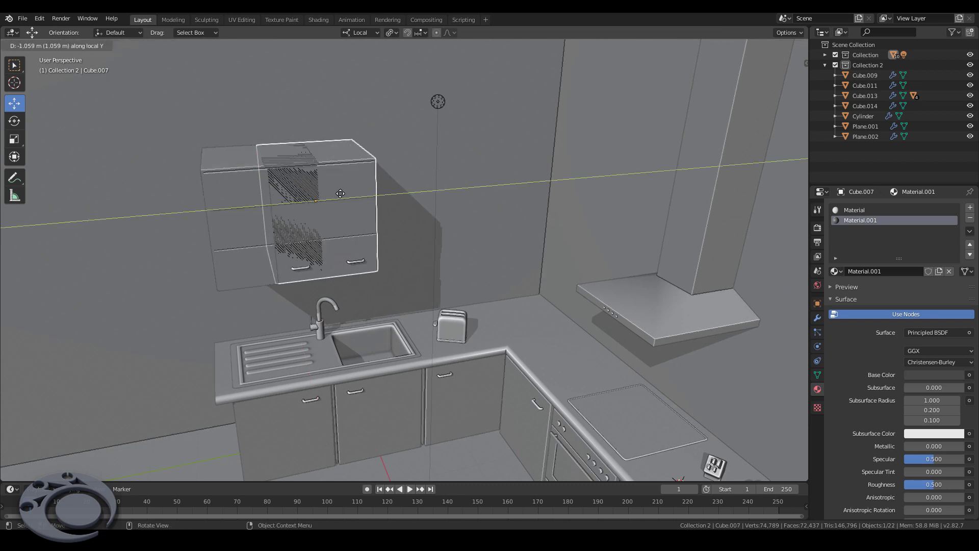
click(386, 193)
key(s)
key(y)
key(minus)
key(1)
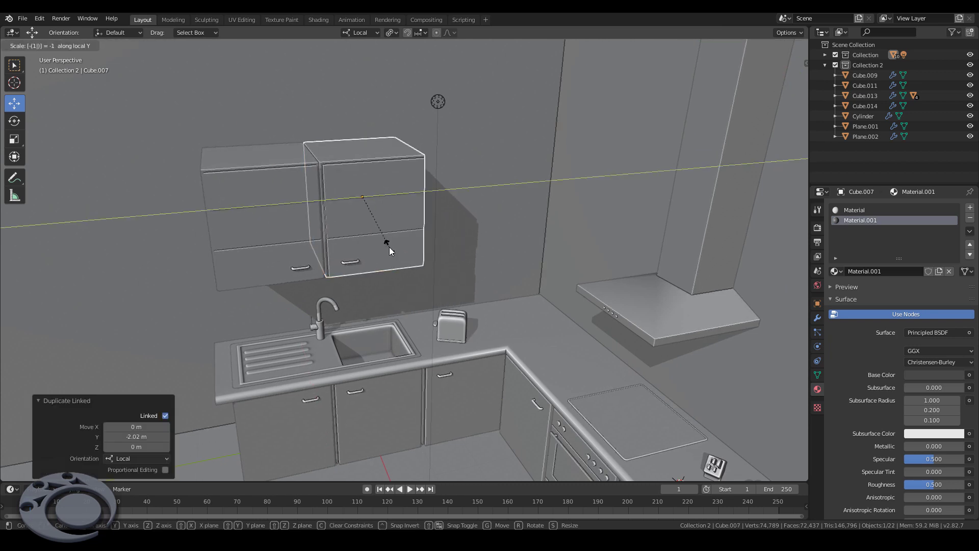
key(Return)
mouse_move(390, 247)
middle_down()
mouse_move(375, 266)
mouse_move(332, 276)
middle_up()
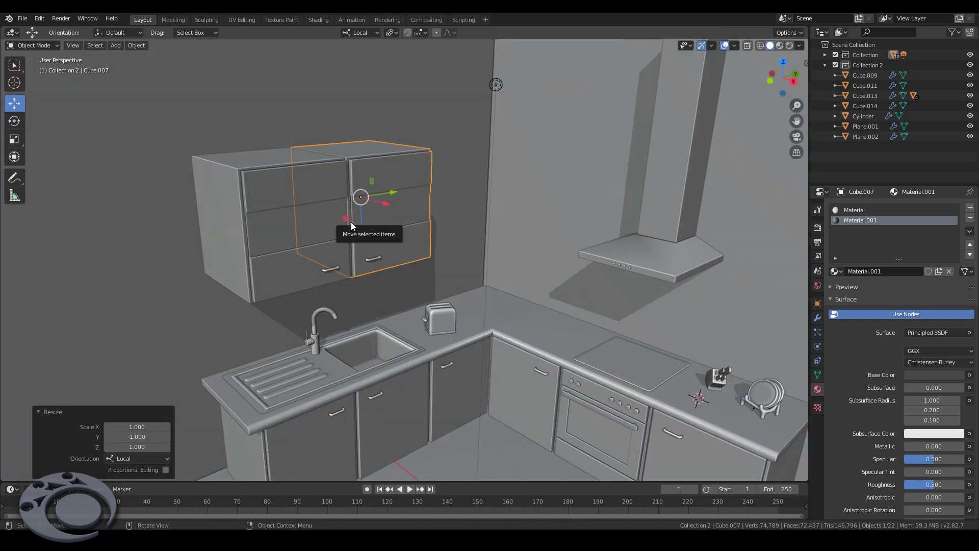
Step: Make another copy of the left wall cabinet and rotate it 90° about Z
click(282, 194)
key(shift+d)
click(595, 228)
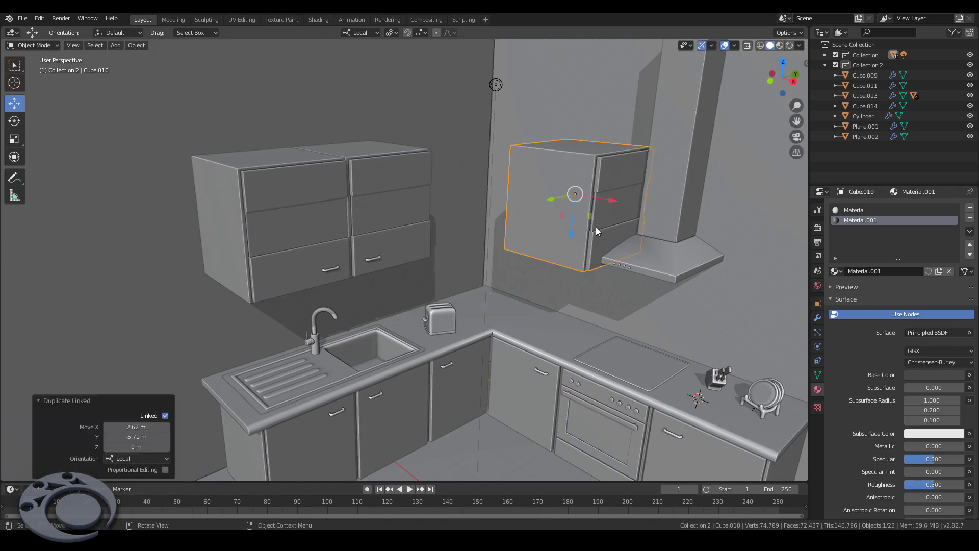
key(r)
key(z)
key(z)
key(9)
key(0)
key(Return)
mouse_move(596, 228)
middle_down()
mouse_move(644, 195)
mouse_move(595, 283)
mouse_move(556, 239)
middle_up()
Step: Move the rotated cabinet along local X and Y to hang left of the range hood
key(g)
key(x)
key(x)
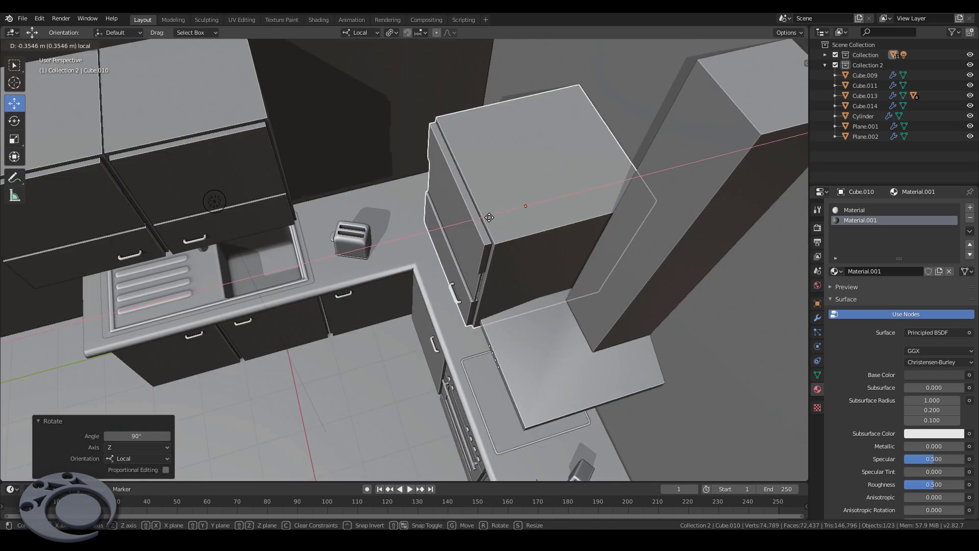
click(511, 214)
mouse_move(510, 214)
middle_down()
mouse_move(516, 204)
mouse_move(471, 196)
middle_up()
key(g)
key(x)
key(x)
key(y)
key(y)
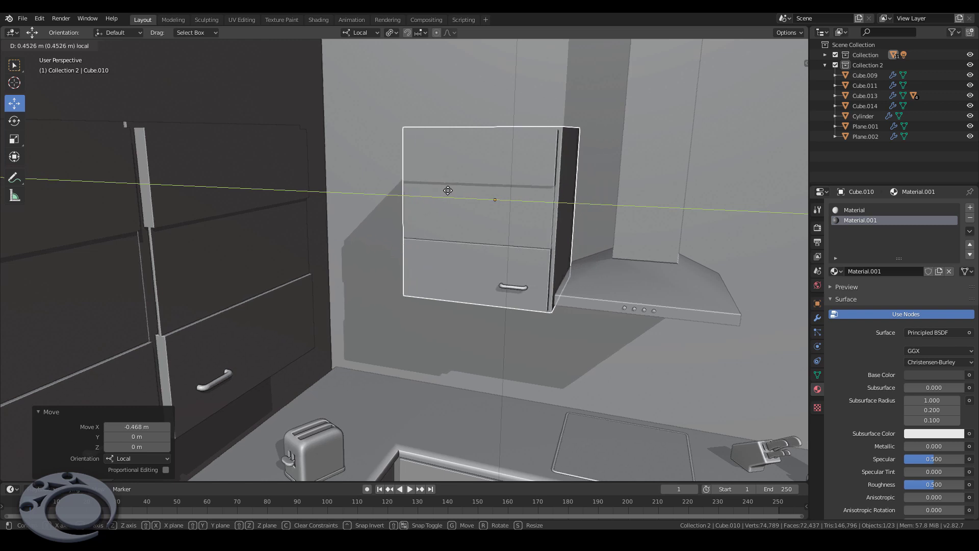
click(449, 192)
scroll(427, 226, down, 3)
scroll(415, 212, down, 2)
Step: Copy that cabinet along local Y to the hood's right and mirror it with -1 scale
key(shift+d)
key(y)
key(y)
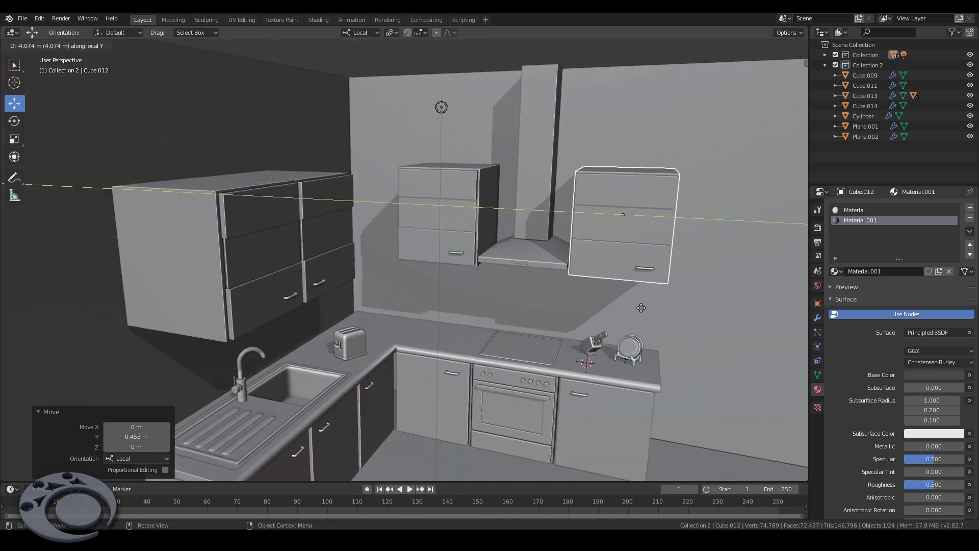
click(616, 285)
key(minus)
key(1)
key(Return)
scroll(634, 239, up, 3)
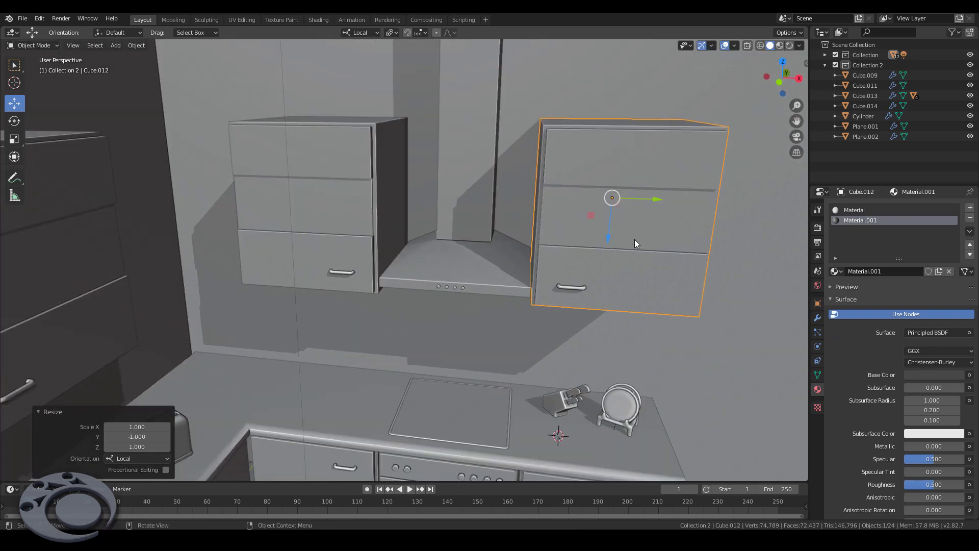
scroll(563, 253, up, 2)
scroll(597, 312, down, 5)
scroll(598, 313, down, 4)
scroll(532, 262, down, 3)
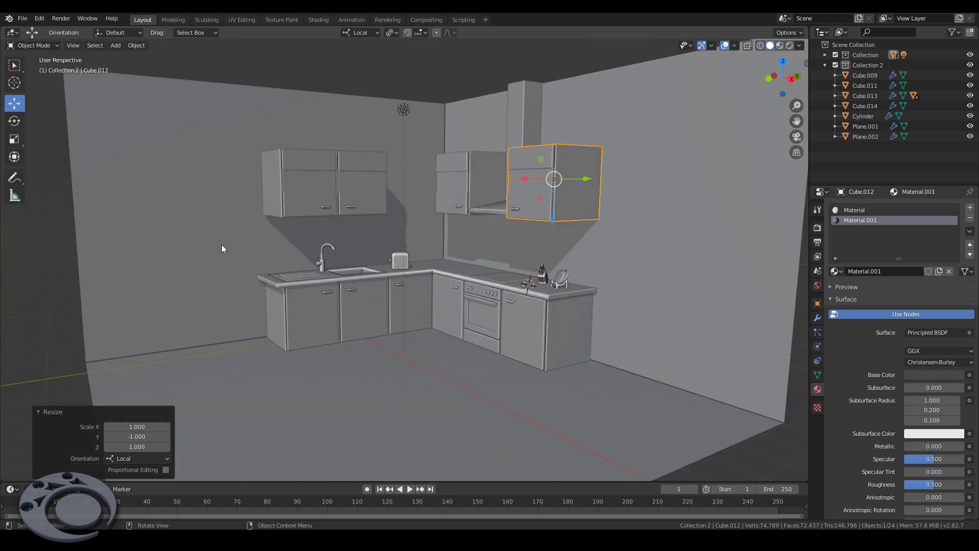
click(221, 244)
Step: Lower the floor plane on Z and view the base cabinets from below
drag(385, 358, 385, 352)
middle_drag(384, 352, 290, 427)
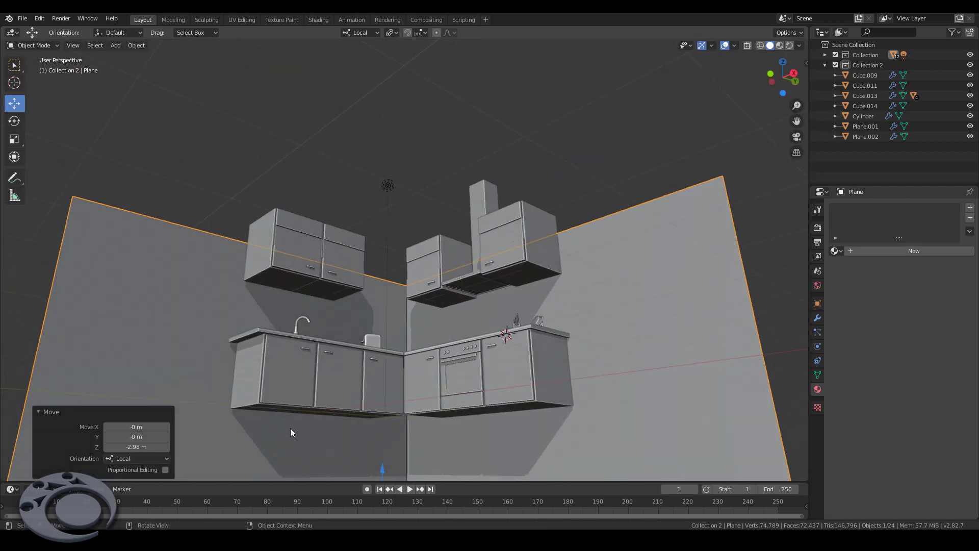
scroll(290, 427, up, 5)
middle_drag(280, 357, 204, 255)
Step: Try a shrunken cylinder under the cabinet, then delete it
key(shift+a)
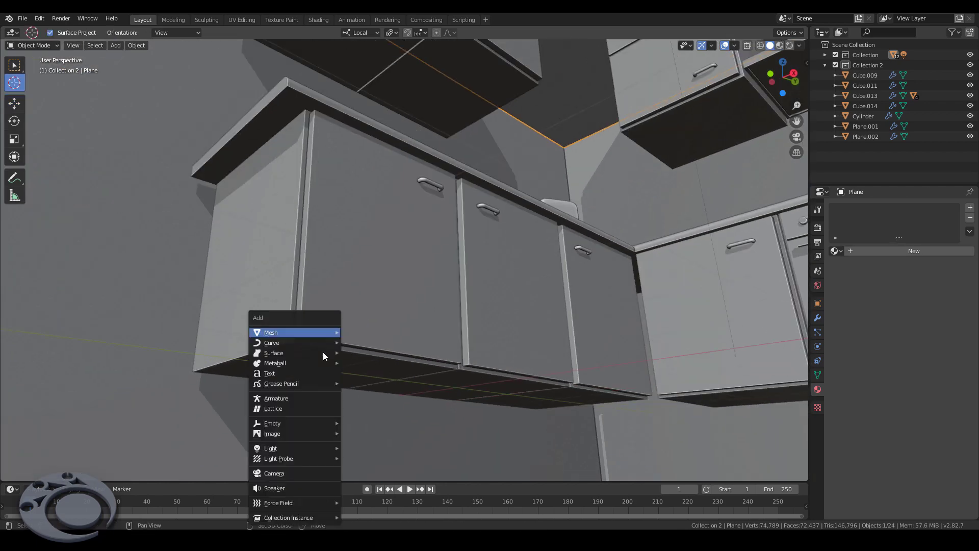
click(387, 114)
mouse_move(388, 113)
middle_down()
mouse_move(342, 324)
mouse_move(633, 423)
middle_up()
key(Tab)
key(s)
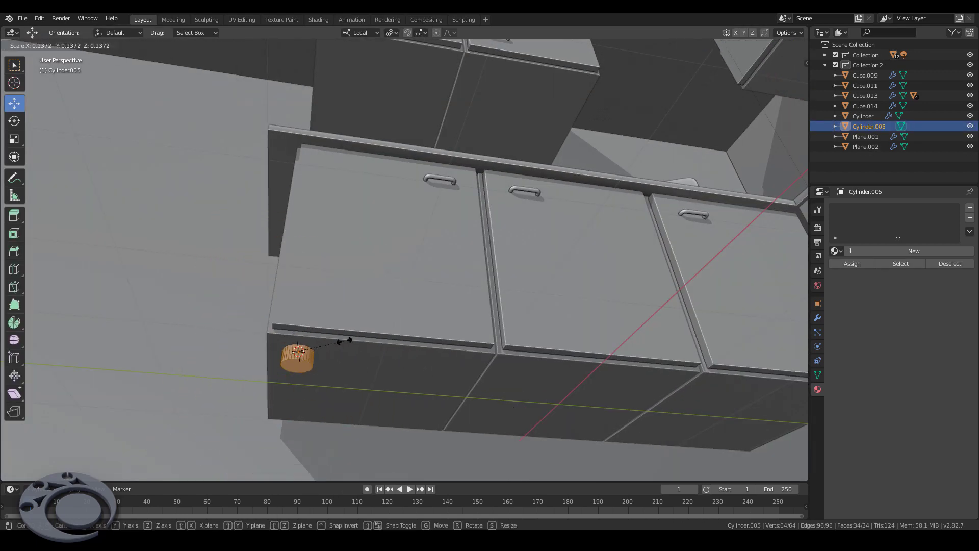
click(327, 351)
drag(300, 331, 306, 354)
middle_drag(306, 354, 341, 360)
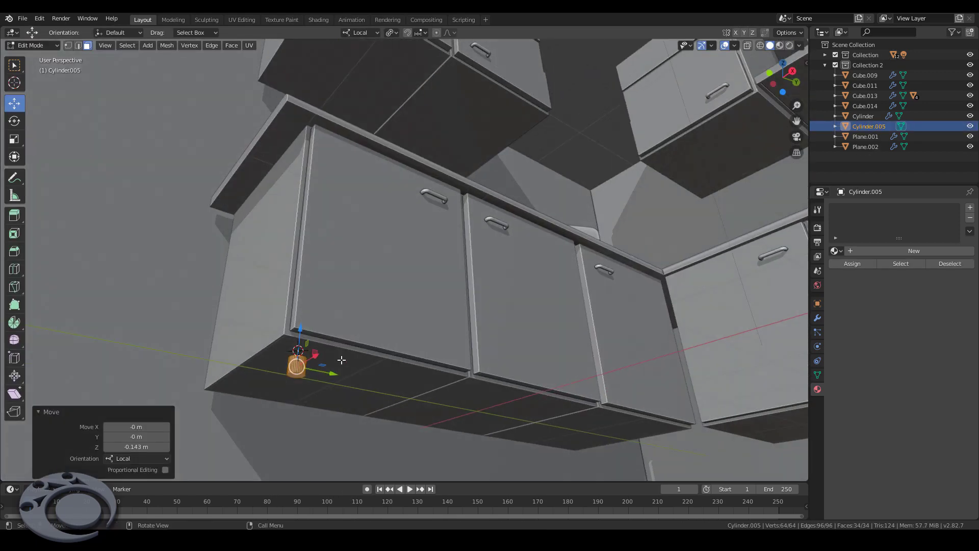
key(Tab)
key(Delete)
Step: Add a plane scaled to 0.139 and rotate it 90° on X in Edit Mode
key(shift+a)
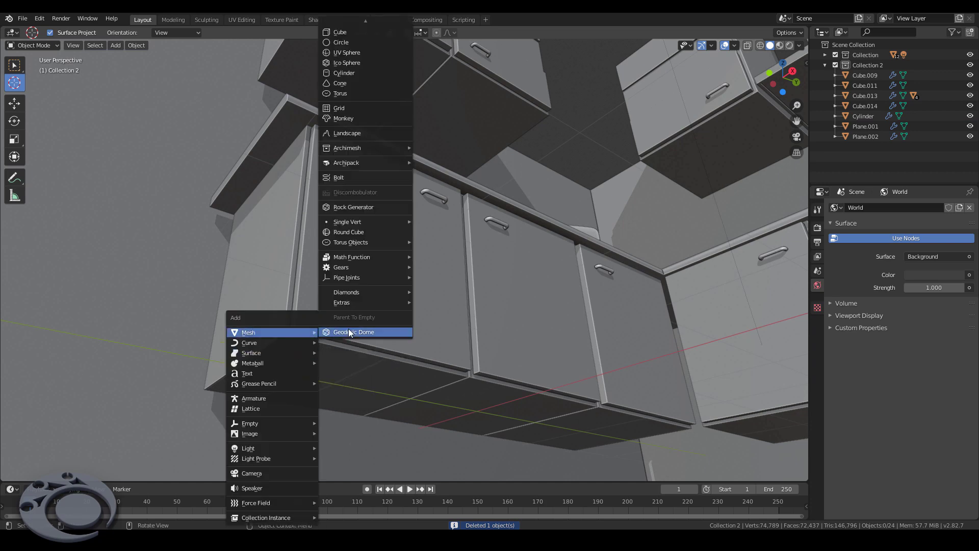
click(339, 32)
key(s)
click(344, 356)
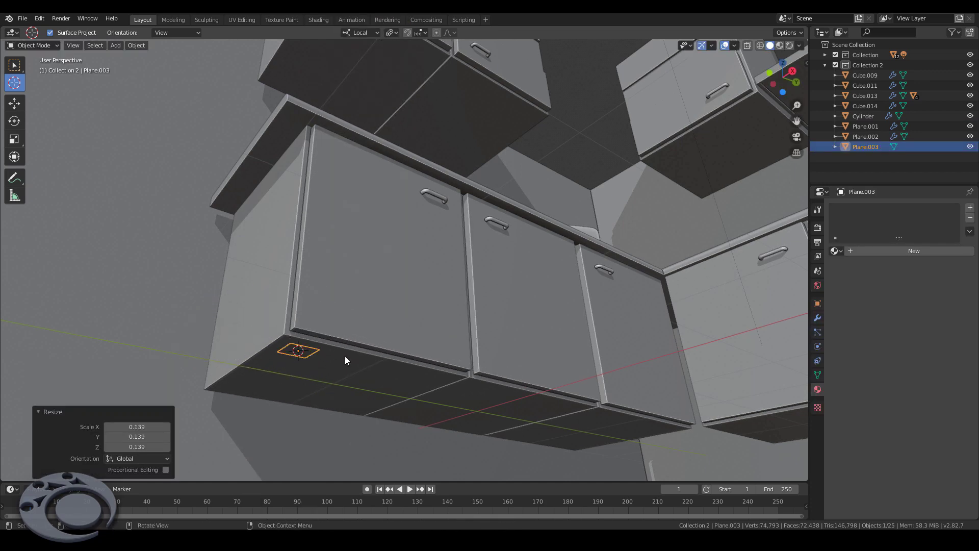
key(Tab)
key(r)
key(x)
key(x)
text(90)
key(Return)
mouse_move(341, 352)
middle_down()
mouse_move(352, 359)
mouse_move(317, 361)
mouse_move(310, 374)
mouse_move(319, 384)
middle_up()
Step: Lower the plane under the cabinet, add a loop cut near the bottom, and push the bottom edge outward
click(324, 340)
scroll(311, 363, up, 3)
click(322, 295)
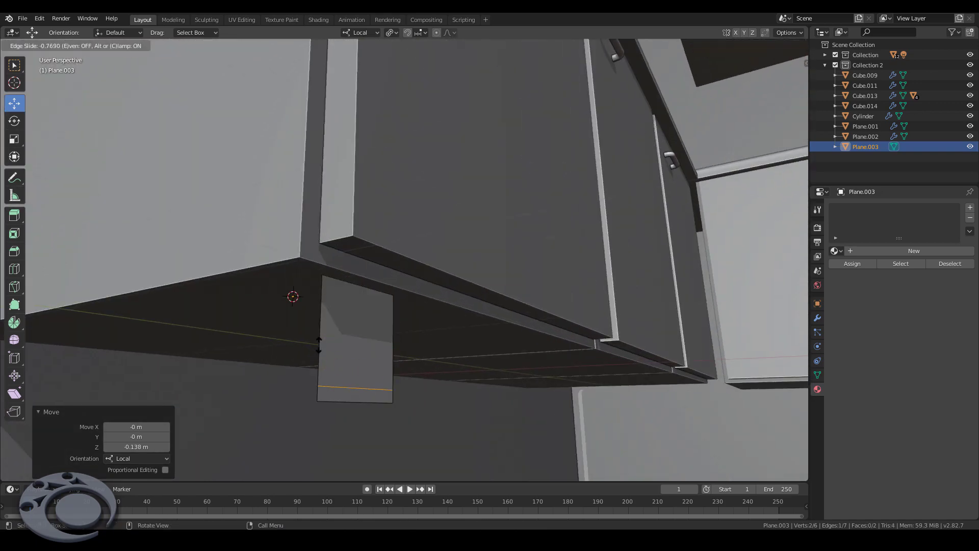
click(320, 342)
drag(388, 400, 403, 406)
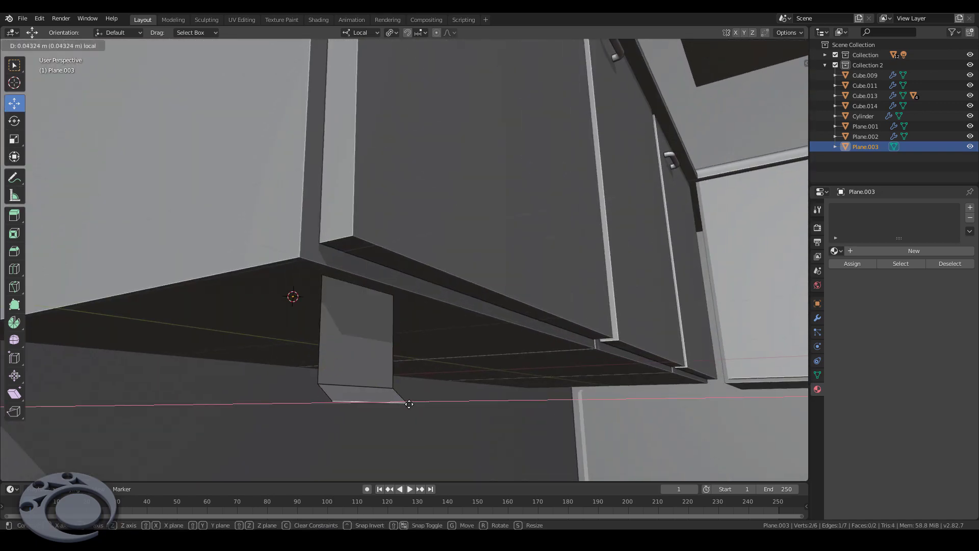
click(410, 404)
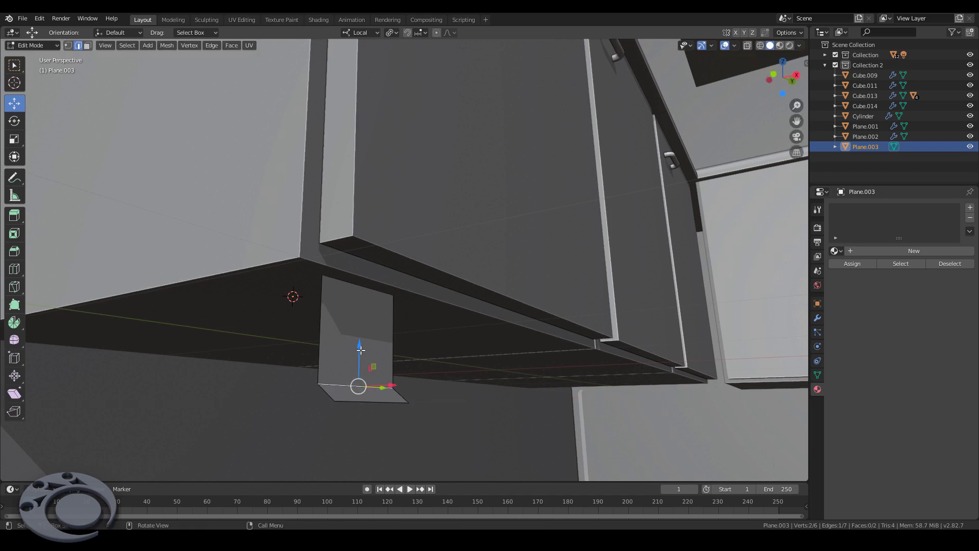
middle_drag(472, 426, 270, 370)
Step: Bevel the plinth's bottom edge with 10 segments into a rounded curve
key(ctrl+b)
scroll(481, 430, up, 3)
click(481, 431)
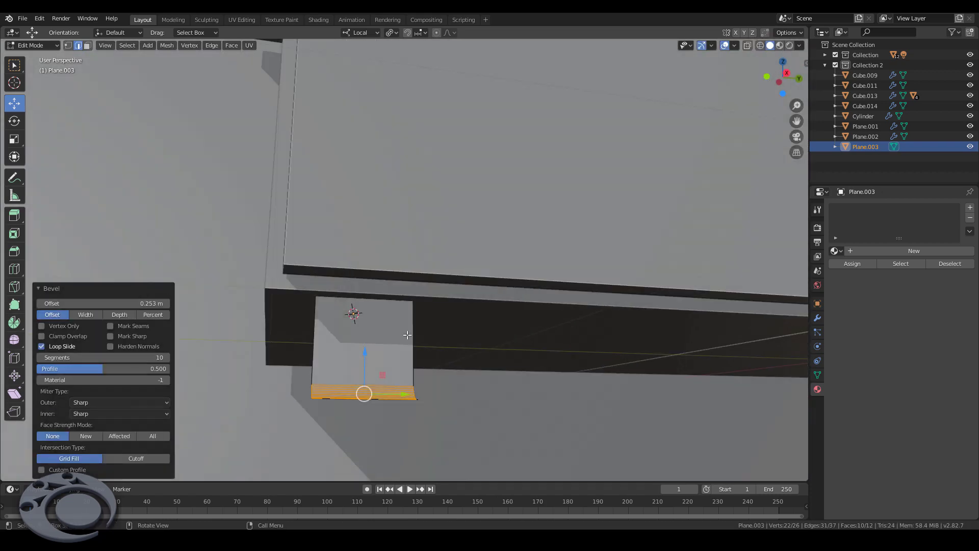
scroll(269, 370, down, 5)
Step: Stretch the strip 5.58 m along the base cabinets and select its corner end edge
drag(225, 357, 476, 370)
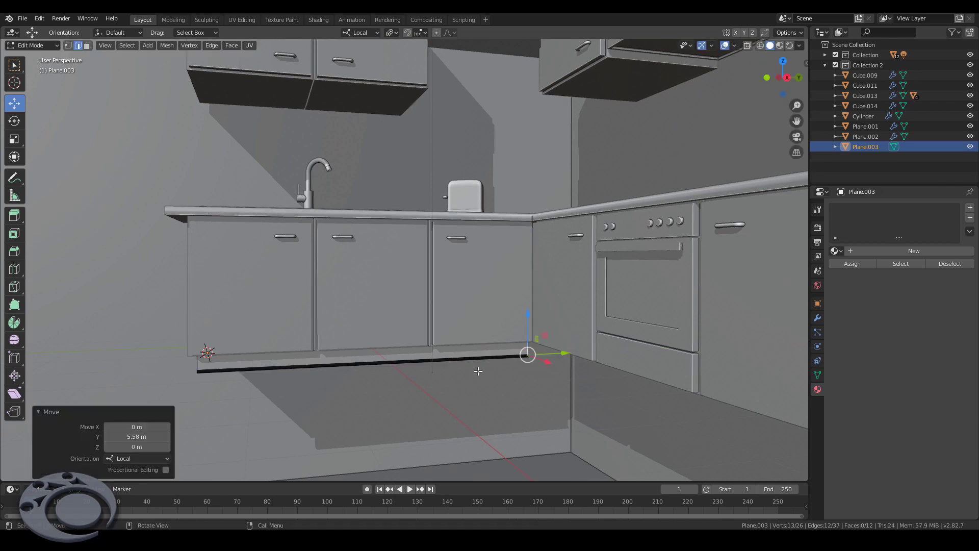
scroll(519, 394, up, 5)
middle_drag(519, 394, 481, 420)
click(503, 278)
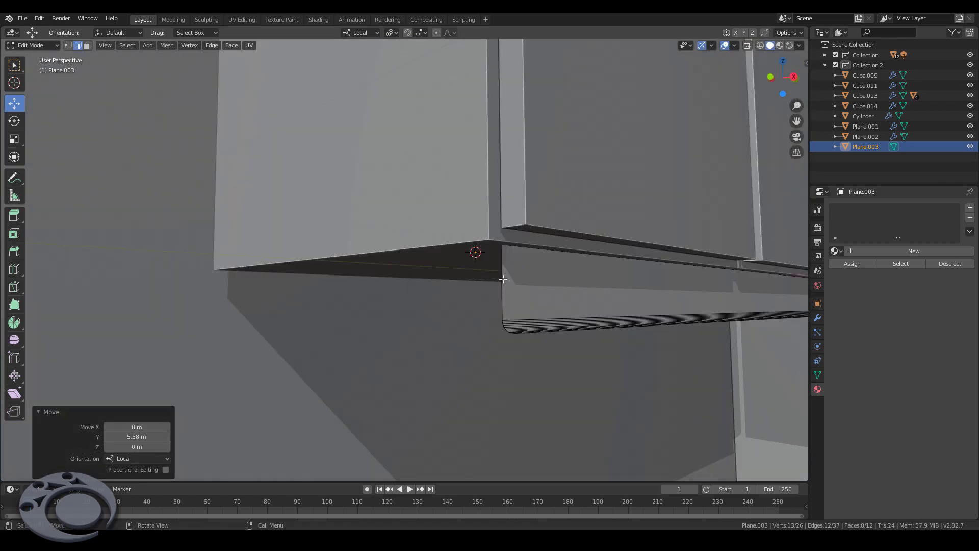
mouse_move(503, 278)
middle_down()
mouse_move(555, 239)
mouse_move(466, 275)
mouse_move(339, 389)
middle_up()
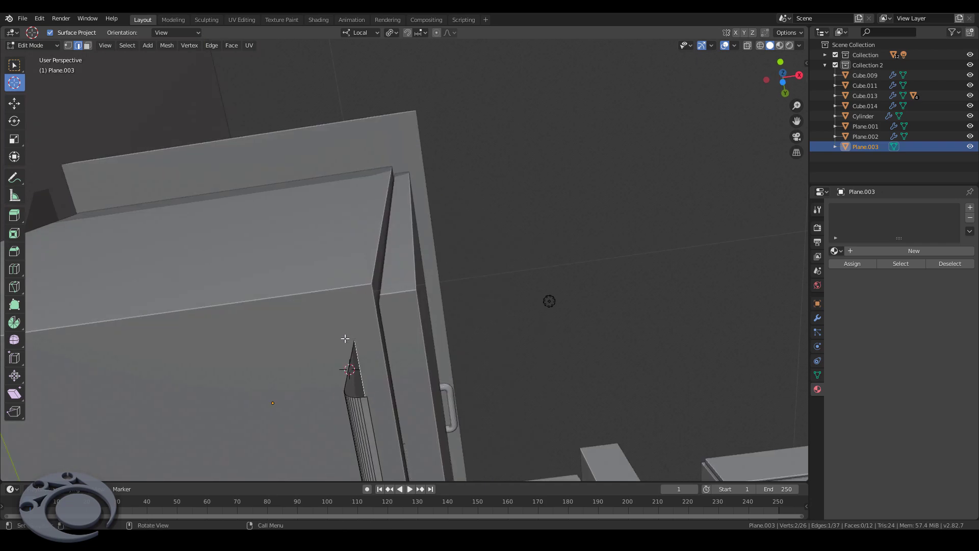
Step: Spin the strip end roughly 90° around the cabinet corner after undoing a first attempt
middle_drag(345, 339, 526, 332)
middle_drag(97, 155, 547, 349)
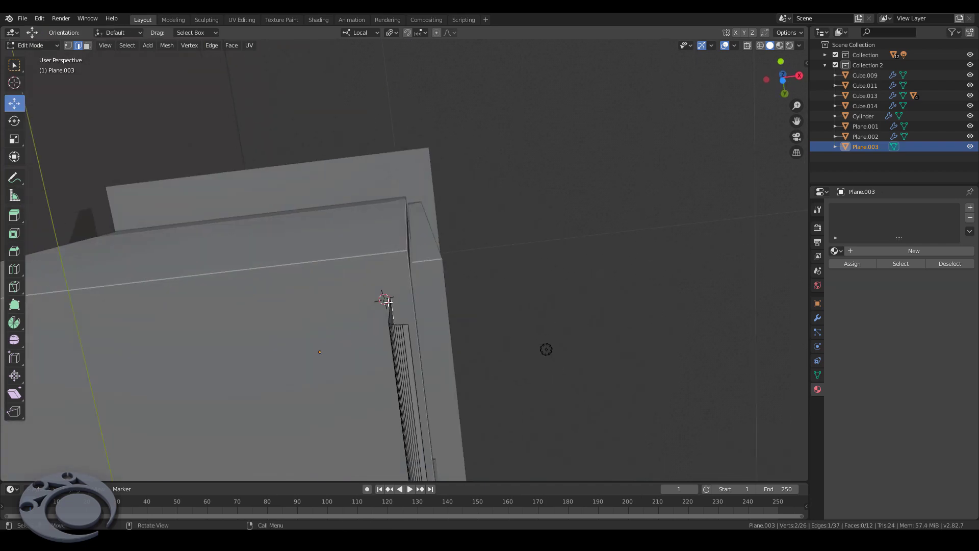
middle_drag(457, 306, 387, 327)
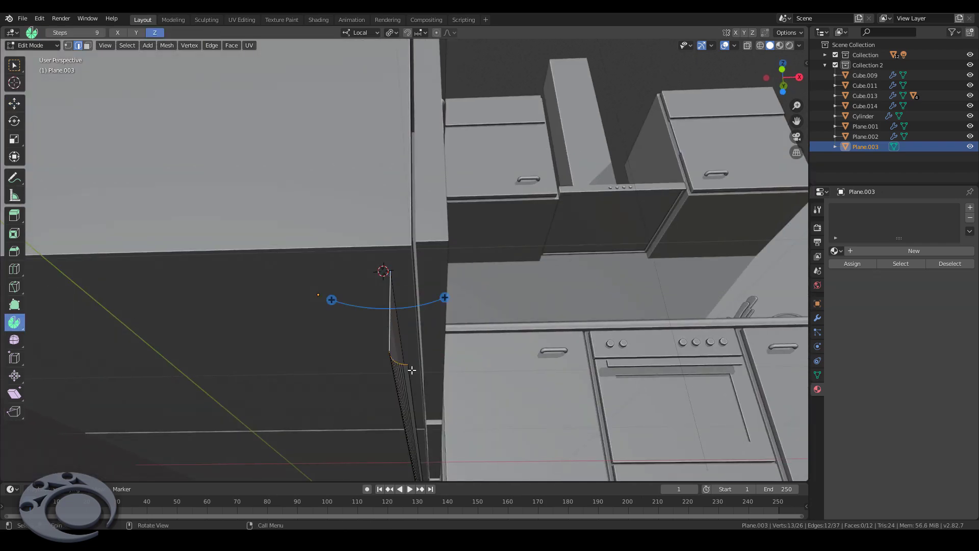
middle_drag(412, 370, 443, 365)
click(442, 367)
key(ctrl+z)
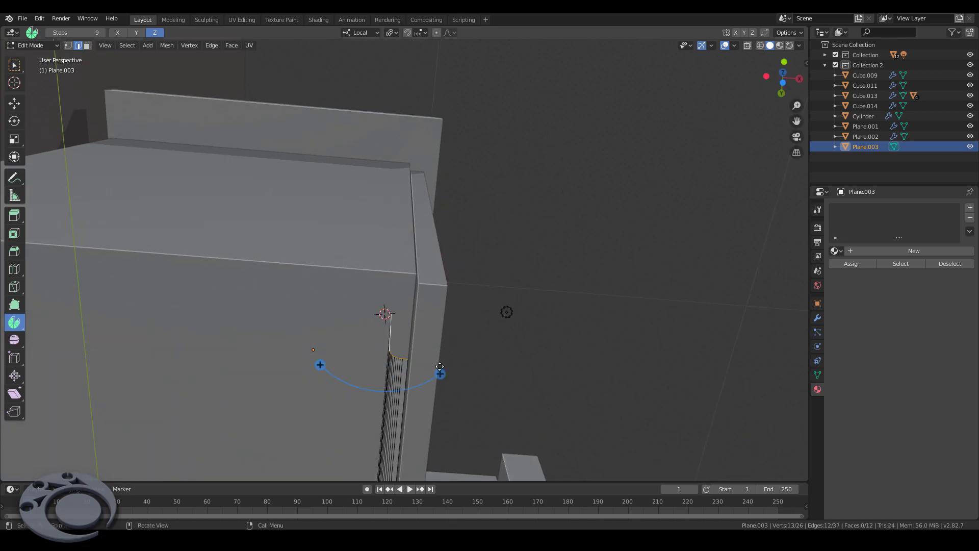
drag(439, 367, 441, 368)
middle_drag(442, 368, 508, 374)
Step: Extend the strip -1.94 m along local X down the other cabinet run
key(g)
key(x)
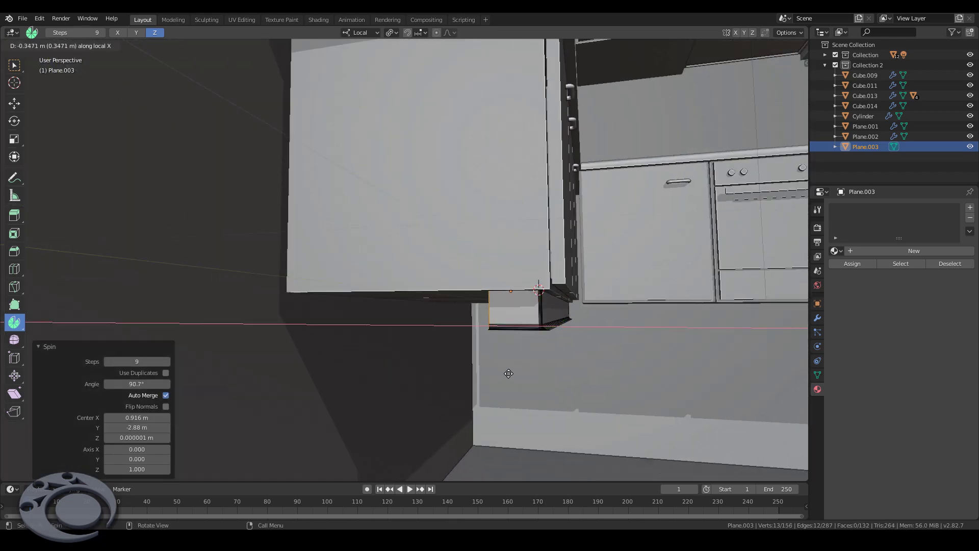
click(184, 308)
key(KP_Divide)
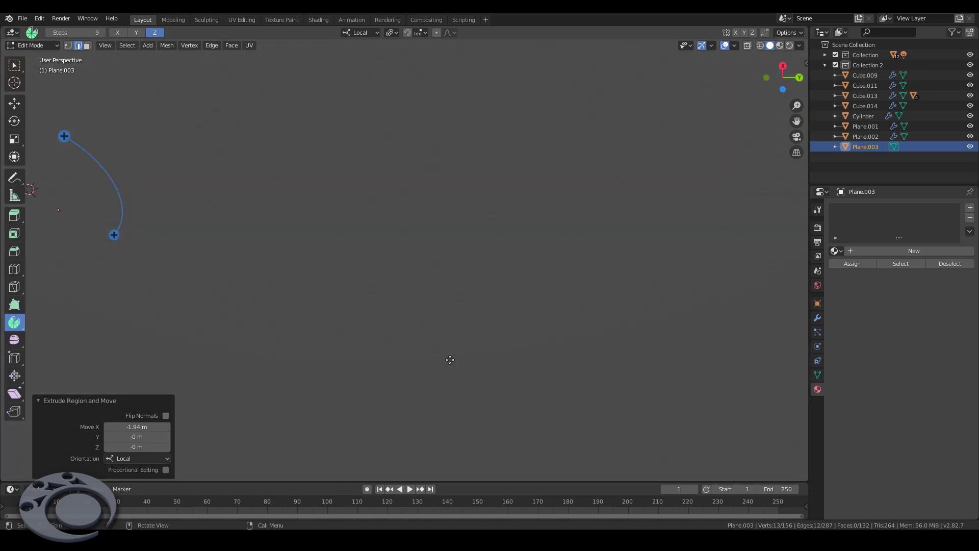
key(KP_Divide)
scroll(423, 362, down, 2)
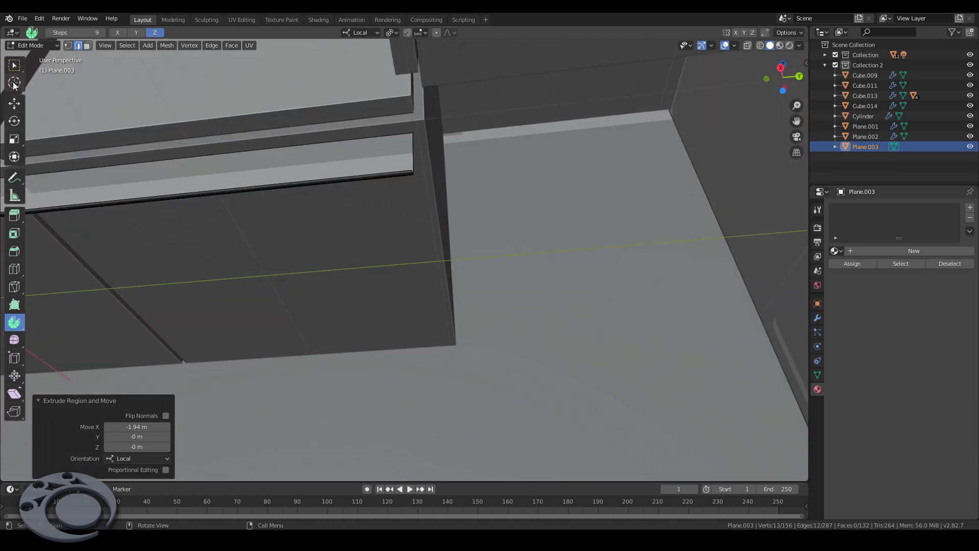
Step: Set a pivot at the strip's far corner, try a second spin, and cancel it
click(14, 83)
mouse_move(419, 218)
middle_down()
mouse_move(366, 159)
mouse_move(393, 206)
middle_up()
click(399, 193)
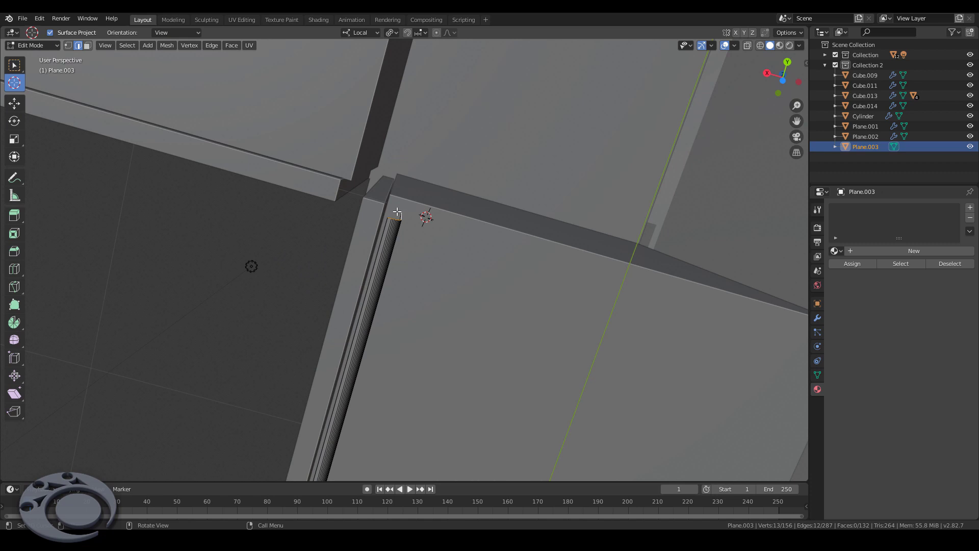
drag(425, 219, 321, 206)
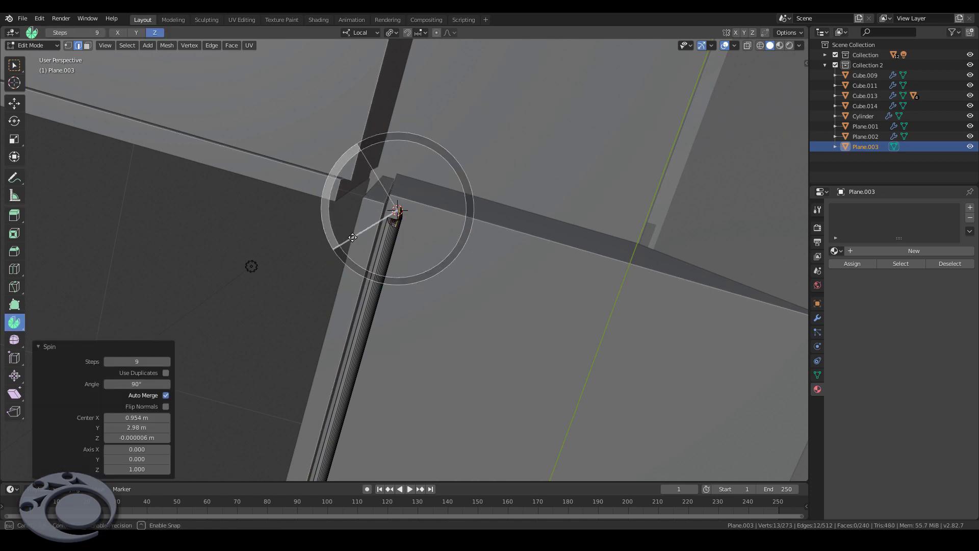
key(Escape)
middle_drag(326, 252, 395, 202)
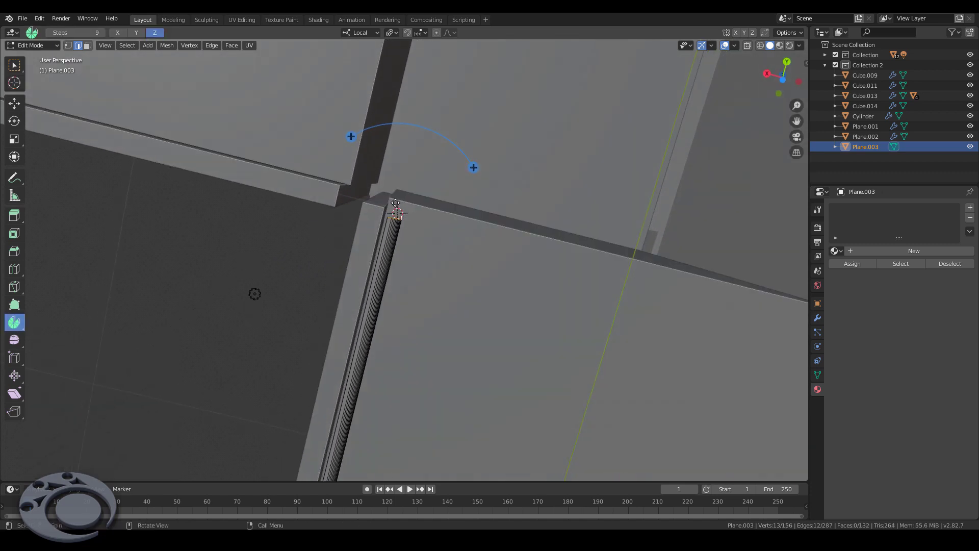
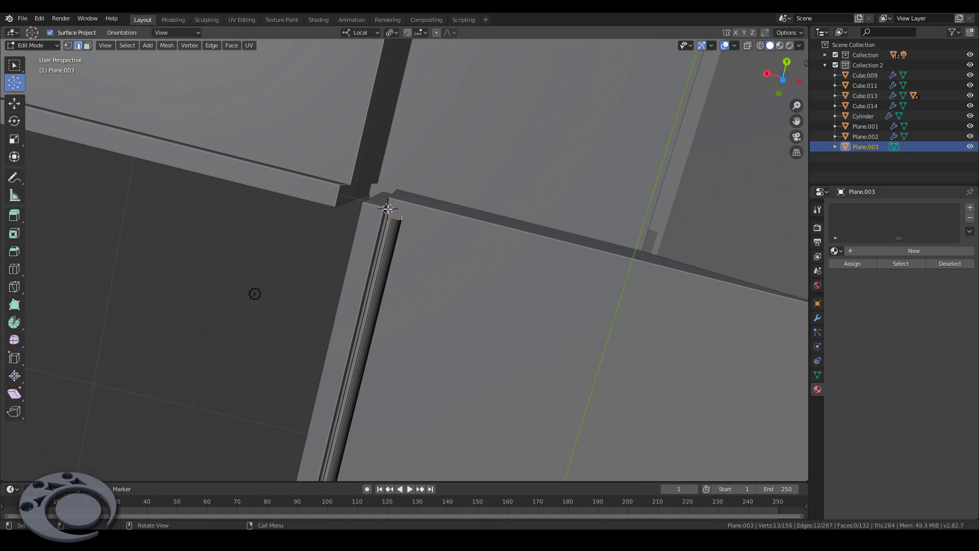
Step: Spin the plinth strip's end edge about 90° around the first cabinet corner and extrude it along local X
drag(108, 258, 271, 263)
key(Escape)
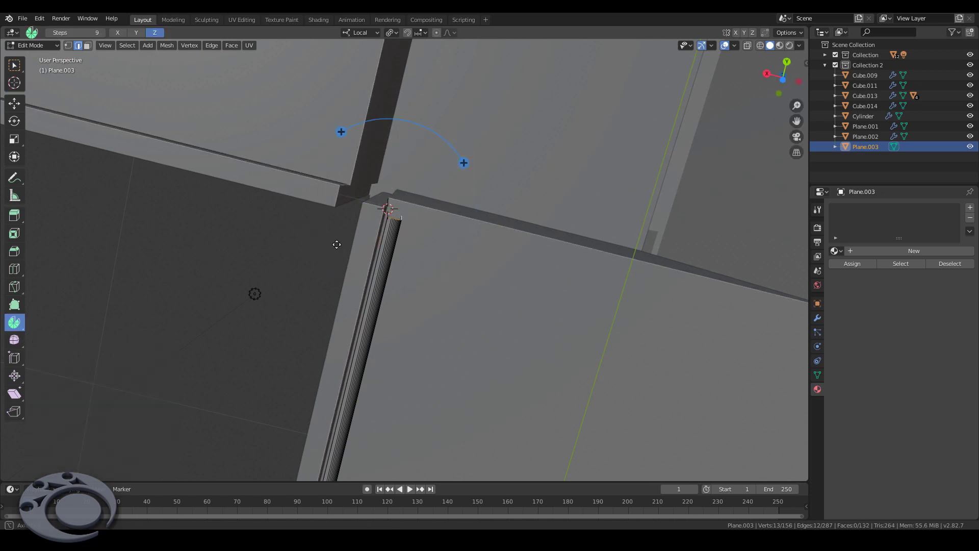
middle_drag(279, 280, 398, 191)
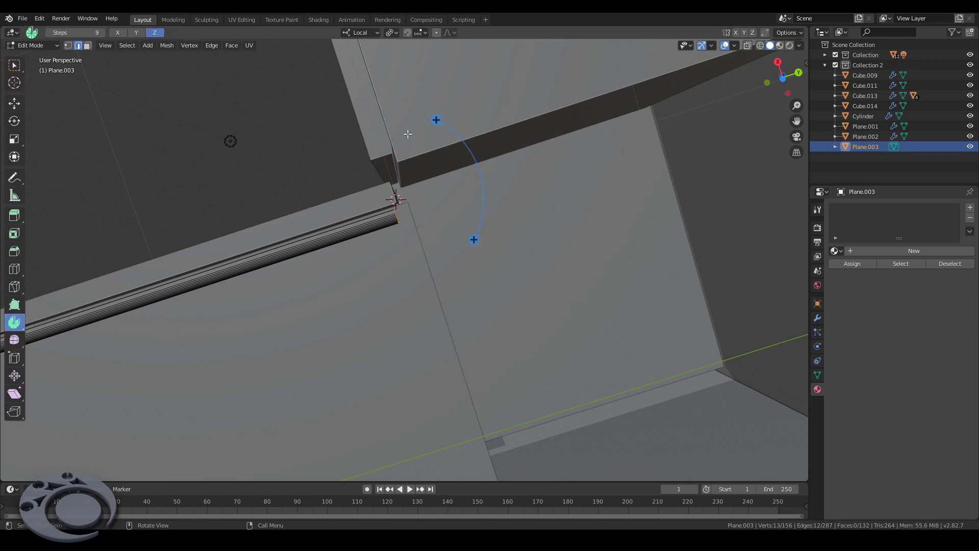
mouse_move(407, 134)
mouse_down()
mouse_move(327, 187)
mouse_move(332, 171)
mouse_up()
middle_drag(332, 171, 306, 270)
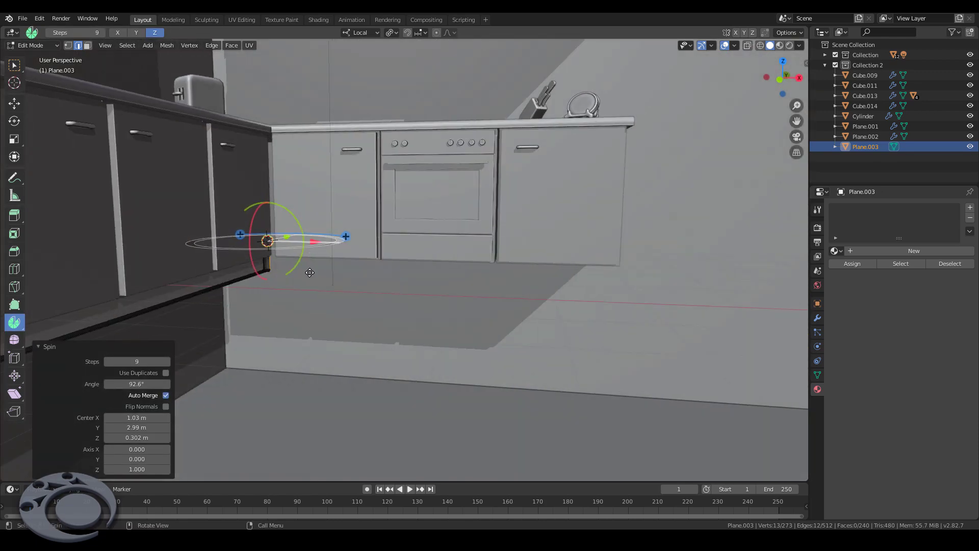
key(e)
key(x)
click(653, 319)
Step: Curve the strip about 95° around the next corner, extend it 1.96 m along Y, and exit Edit Mode
mouse_move(654, 319)
middle_down()
mouse_move(529, 261)
mouse_move(682, 245)
mouse_move(359, 380)
middle_up()
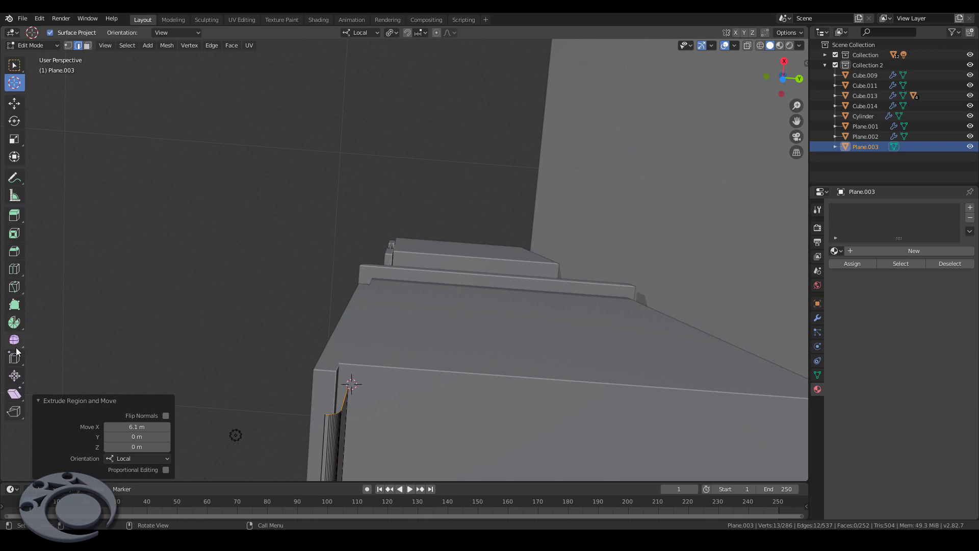
drag(428, 414, 247, 418)
middle_drag(259, 446, 357, 357)
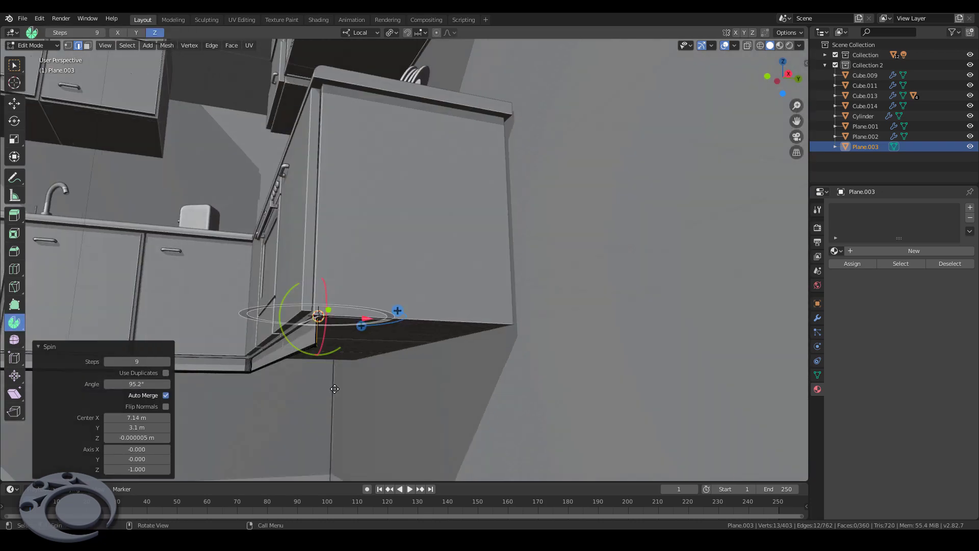
key(e)
key(y)
click(531, 376)
scroll(528, 375, down, 2)
scroll(527, 376, down, 3)
middle_drag(527, 376, 11, 118)
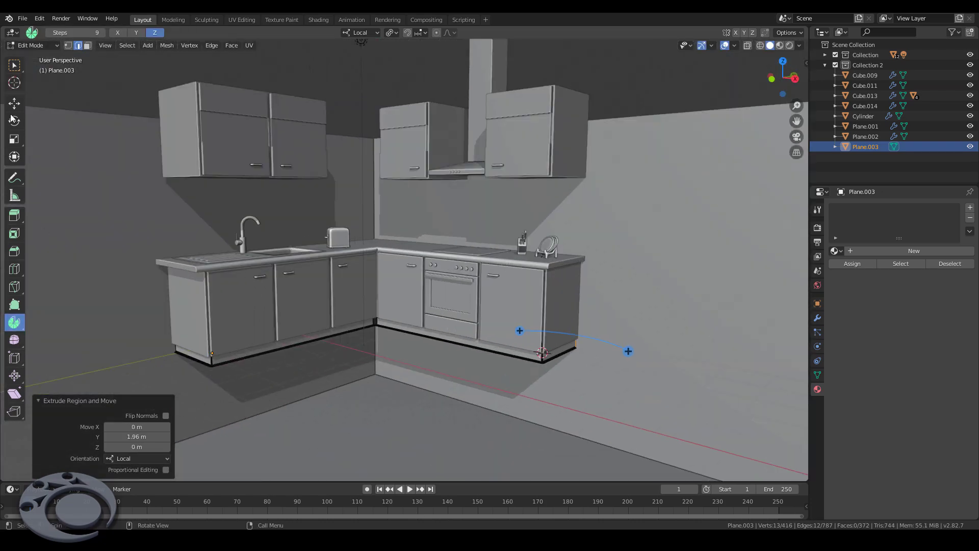
key(Tab)
click(433, 419)
Step: Nudge the Plane object slightly along its local Z axis
click(15, 103)
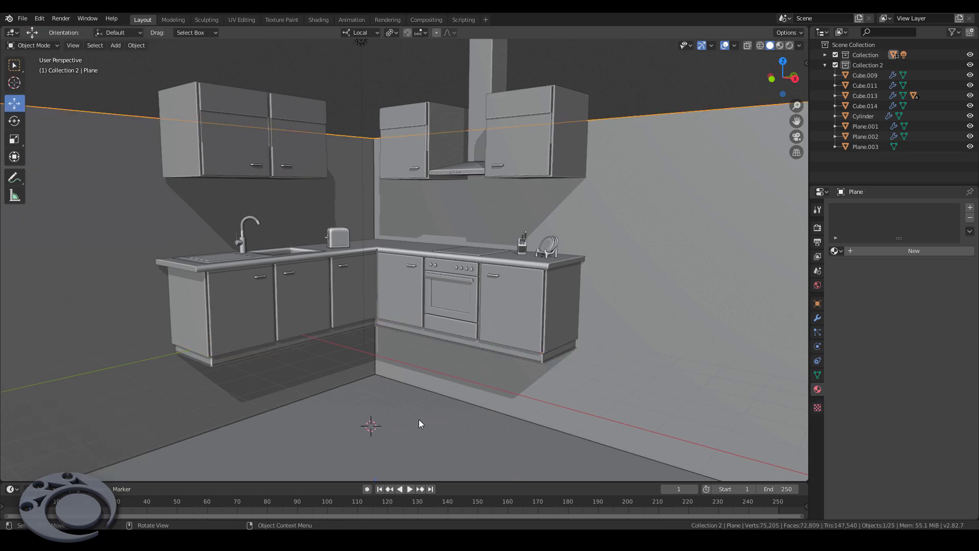
drag(371, 408, 371, 306)
scroll(519, 322, up, 5)
key(g)
key(z)
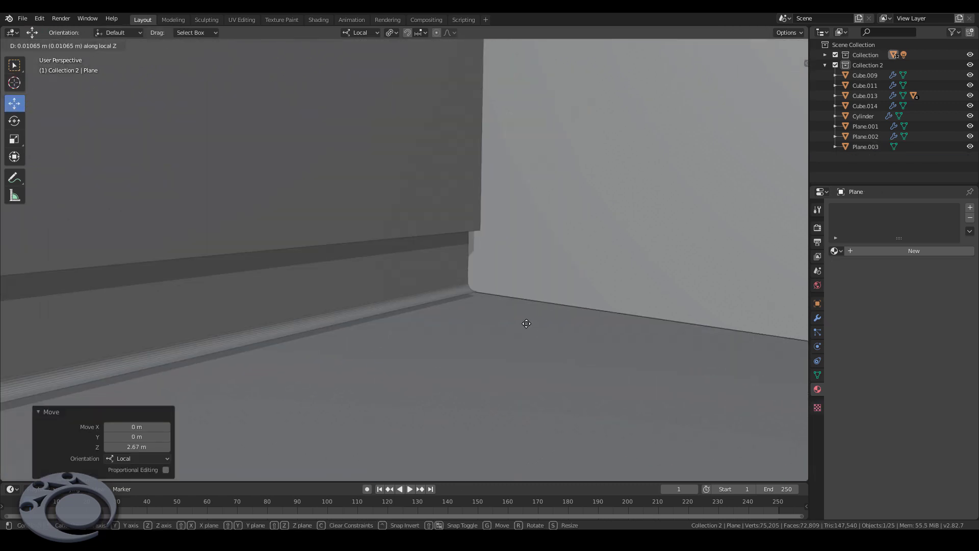
click(527, 319)
scroll(623, 365, down, 5)
middle_drag(623, 366, 265, 302)
Step: Add an Edge Split modifier with a 30° split angle to the plinth strip Plane.003
click(372, 325)
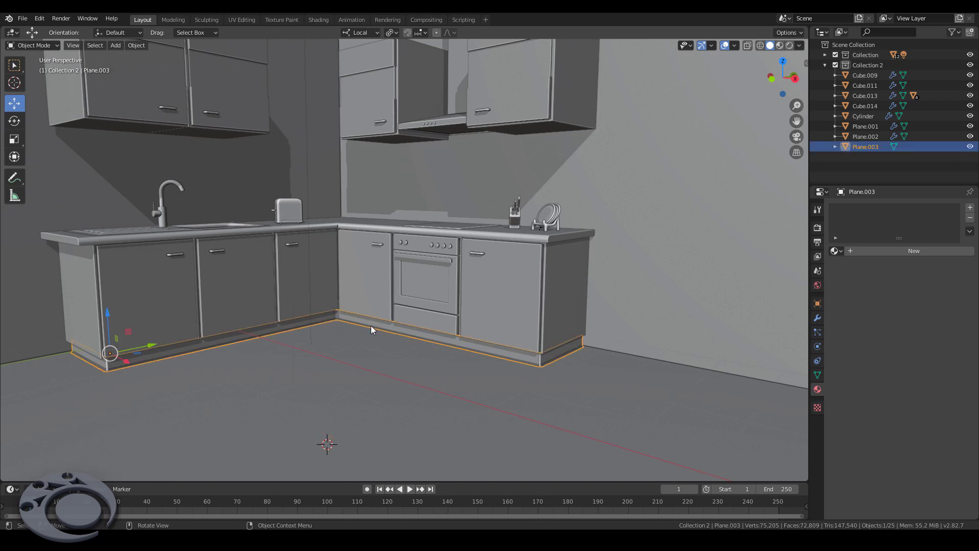
click(818, 318)
click(857, 208)
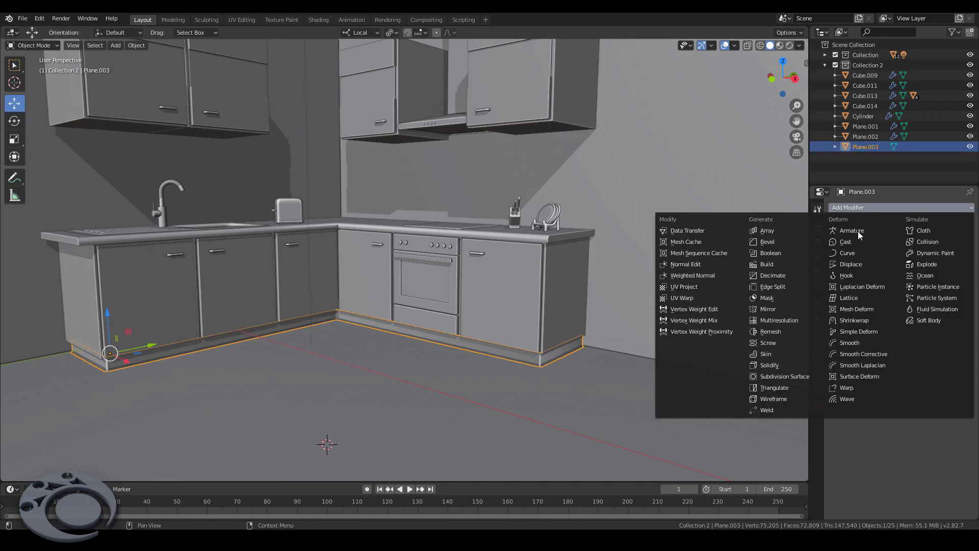
click(780, 287)
mouse_move(460, 320)
middle_down()
mouse_move(479, 308)
mouse_move(482, 332)
middle_up()
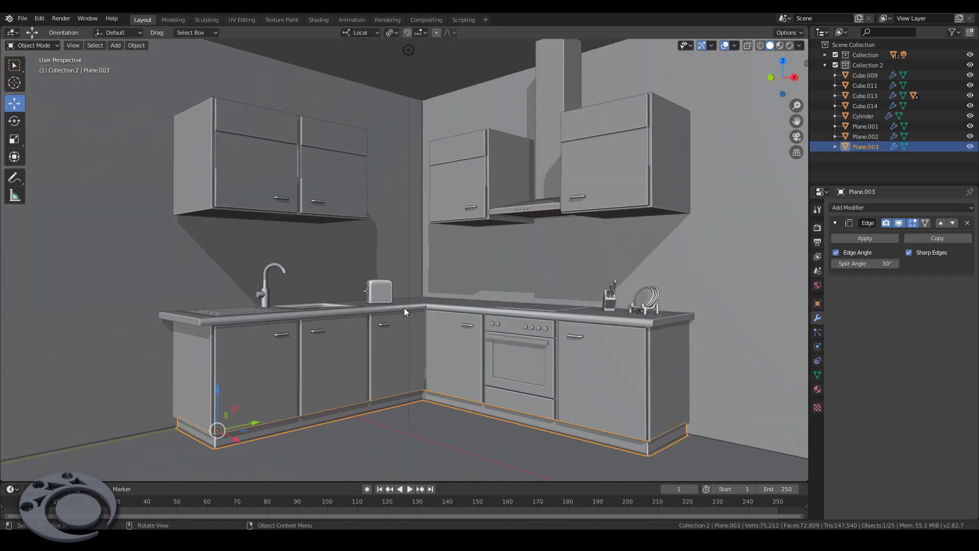
scroll(404, 311, up, 5)
scroll(158, 293, up, 5)
Step: Add a new plane at the 3D cursor, scale it to 0.44, and move it near the countertop corner
key(shift+a)
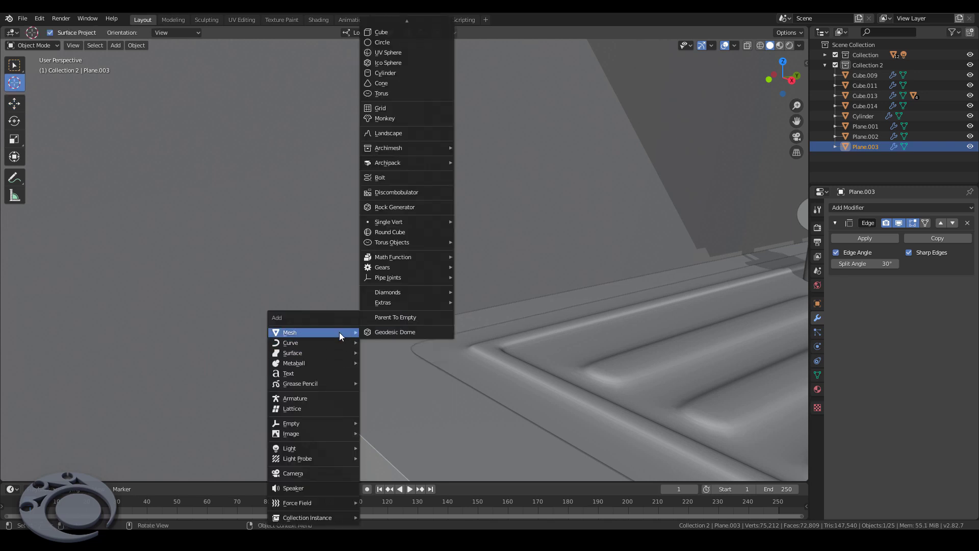
click(388, 31)
key(Tab)
middle_drag(372, 310, 459, 357)
key(s)
click(495, 386)
middle_drag(495, 386, 434, 333)
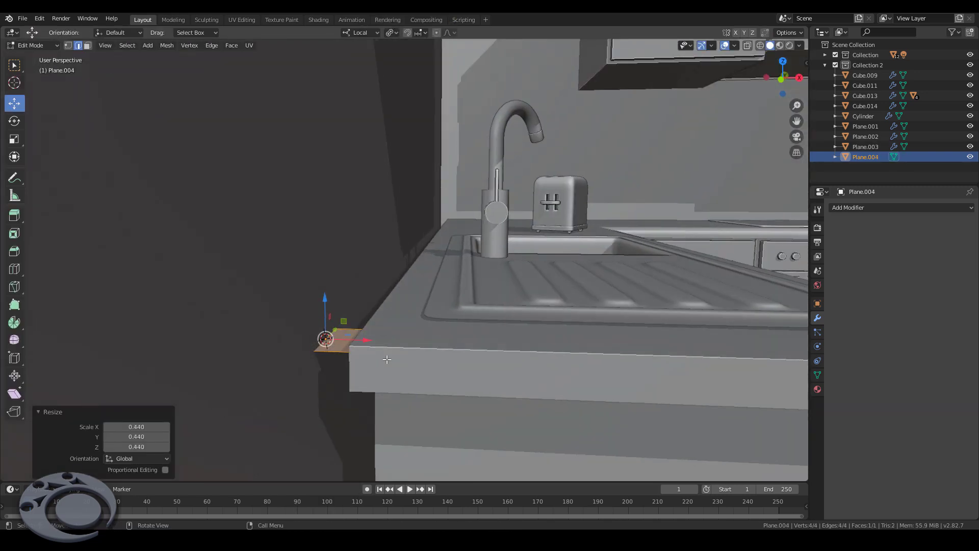
key(g)
click(433, 333)
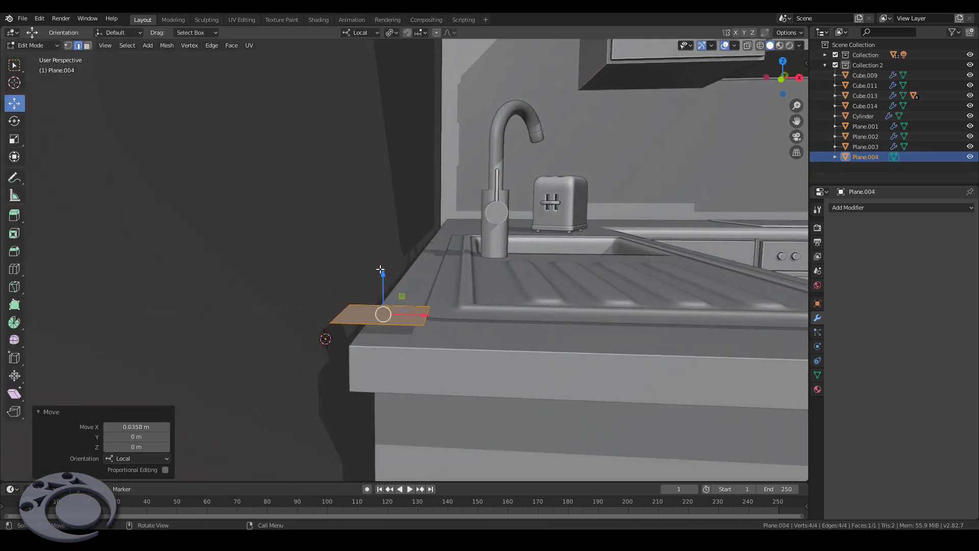
Step: Drop the plane to countertop level and narrow it along X against the wall
key(g)
key(z)
key(z)
click(384, 285)
key(g)
key(x)
key(x)
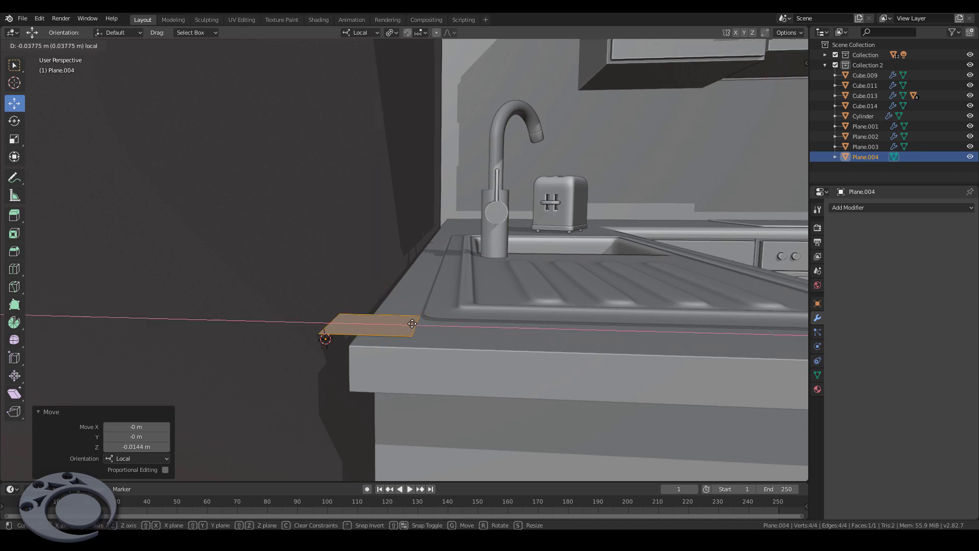
click(412, 323)
key(g)
key(x)
click(336, 322)
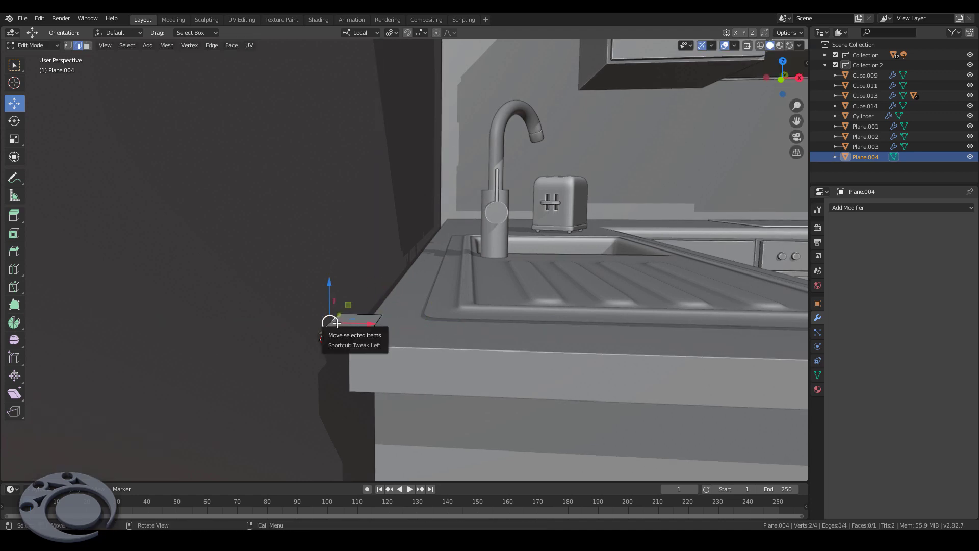
Step: Extrude the edge up the wall and bevel the corner into a 10-segment coved curve
key(e)
click(329, 289)
middle_drag(329, 288, 400, 365)
key(ctrl+b)
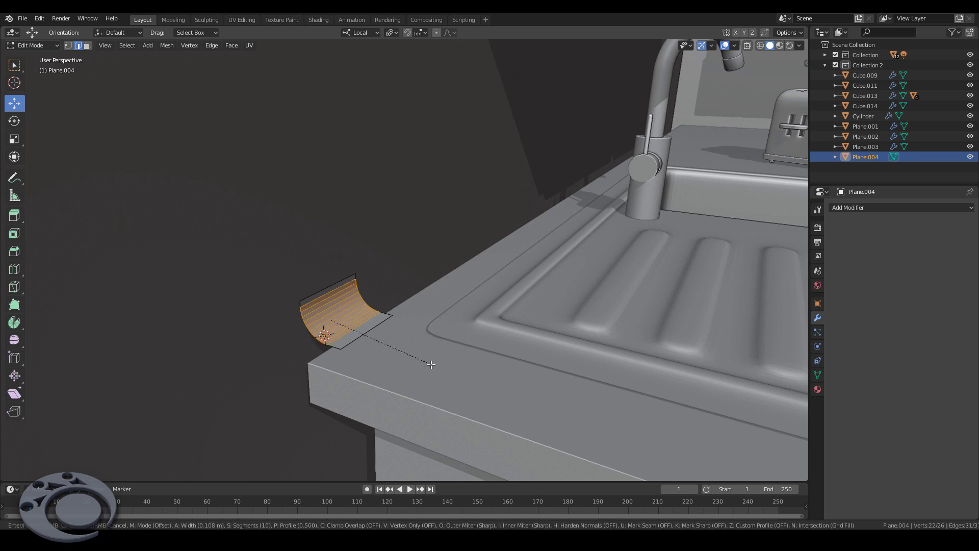
click(387, 331)
click(321, 343)
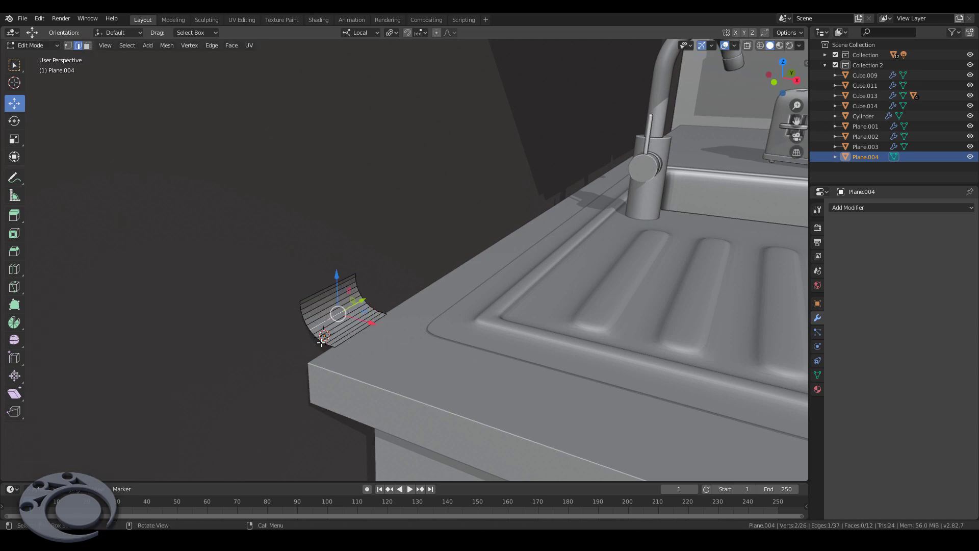
Step: Stretch the trim strip's end edge along X down the length of the counter
middle_drag(323, 337, 345, 318)
key(g)
key(x)
click(317, 333)
scroll(317, 333, down, 2)
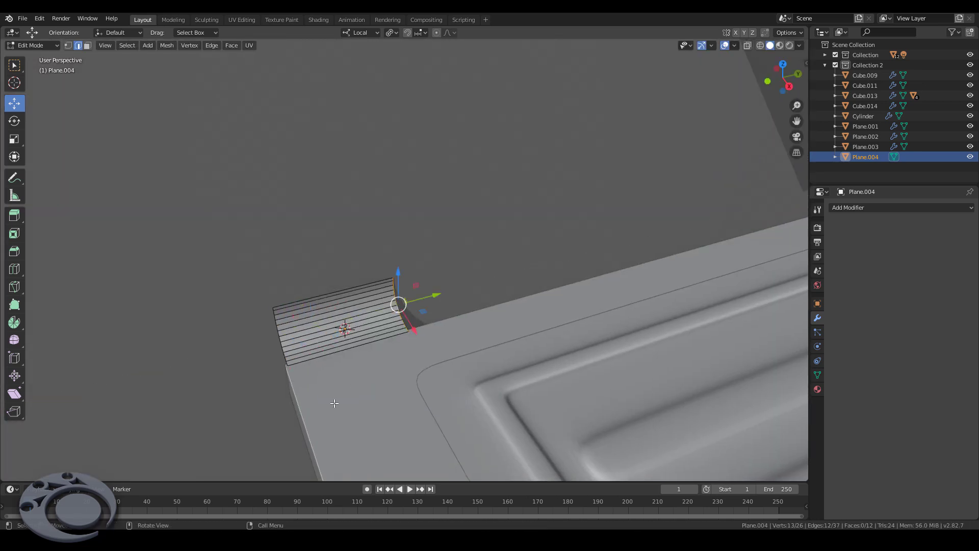
scroll(298, 346, down, 6)
drag(298, 347, 497, 287)
scroll(498, 287, up, 5)
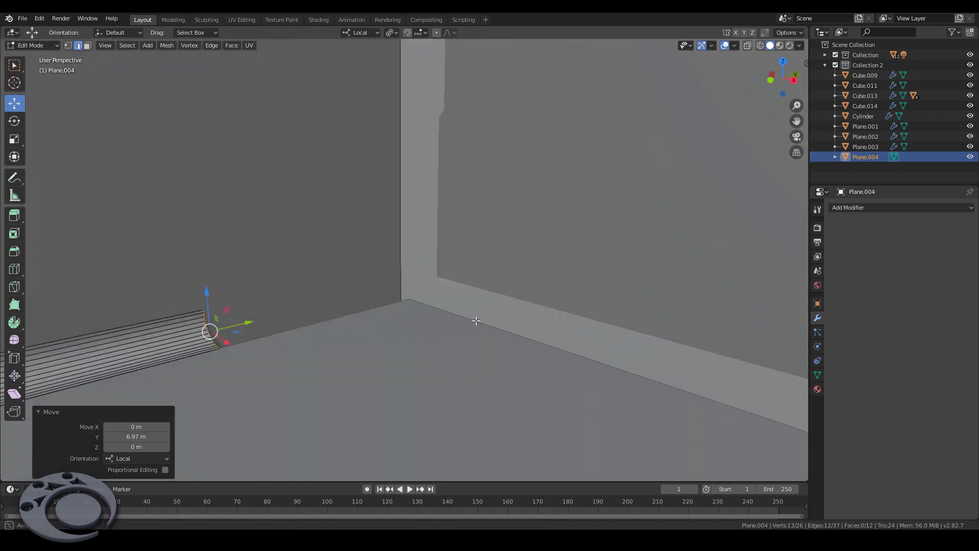
Step: Move the strip end along Y to the wall corner, then duplicate the whole trim strip
key(g)
key(y)
click(493, 287)
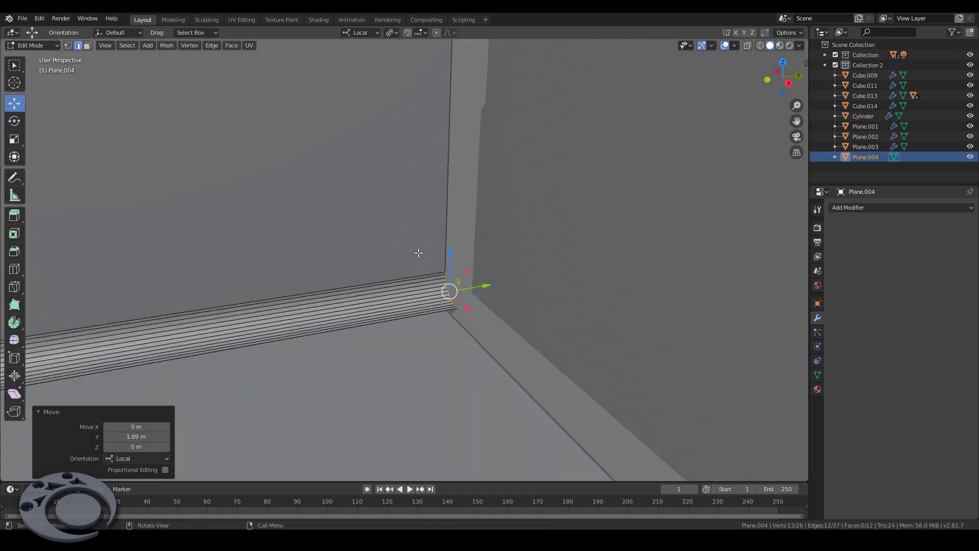
scroll(449, 288, down, 5)
key(a)
key(shift+d)
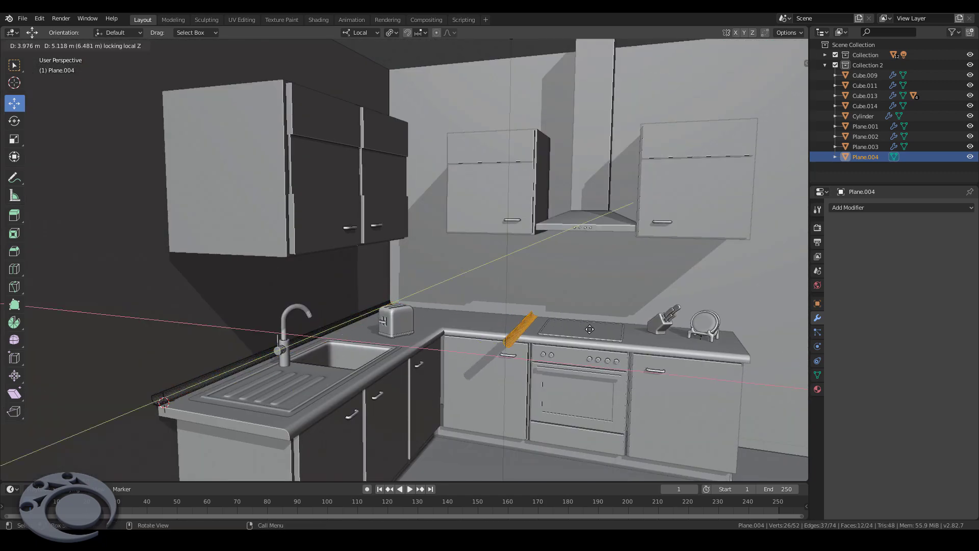
Step: Place the trim copy on the right-hand counter, rotated -90° about Z, and shift it along local Y
click(604, 384)
text(rz-90)
key(Return)
middle_drag(604, 384, 648, 372)
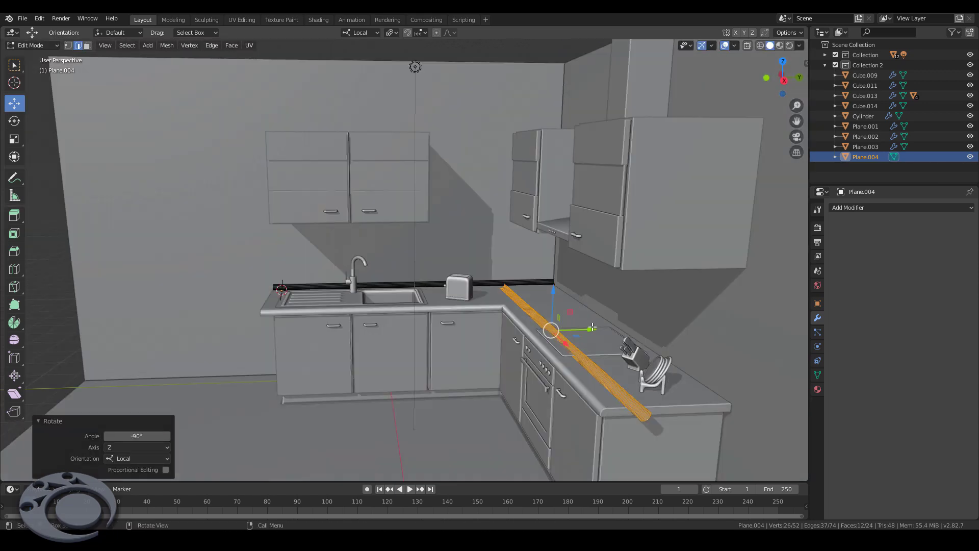
key(g)
key(y)
click(649, 372)
scroll(605, 295, up, 5)
Step: Slide the copied trim along local Y until it sits snug against the back wall
key(g)
key(y)
click(600, 295)
middle_drag(600, 294, 580, 293)
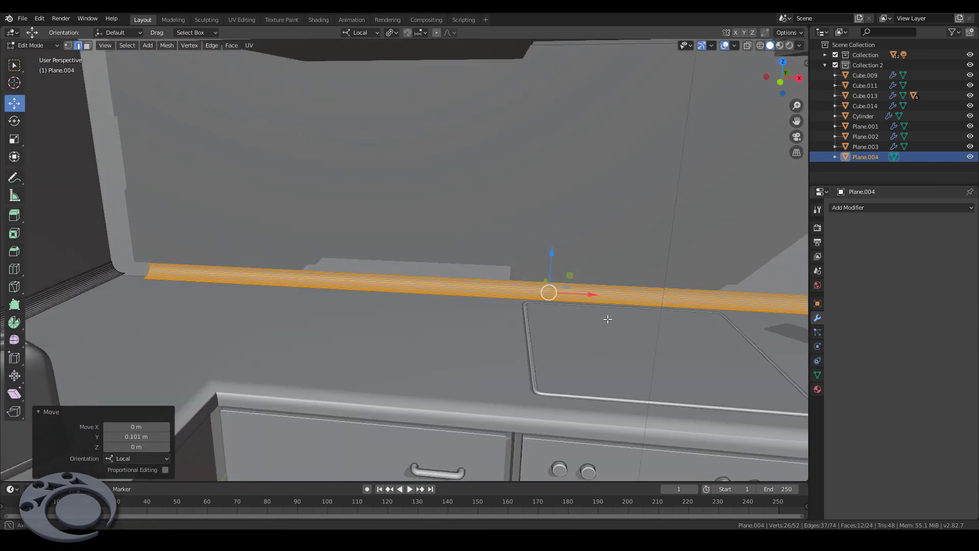
click(540, 286)
scroll(541, 285, down, 5)
scroll(357, 278, up, 8)
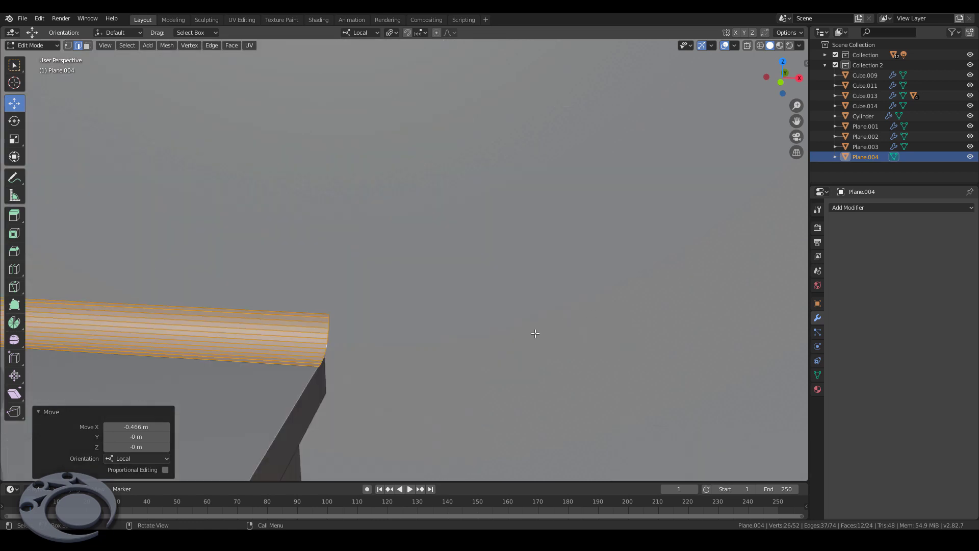
Step: Shorten the copy by moving its end edge loop along local X
alt+click(324, 341)
key(g)
key(x)
click(358, 342)
middle_drag(358, 343, 280, 389)
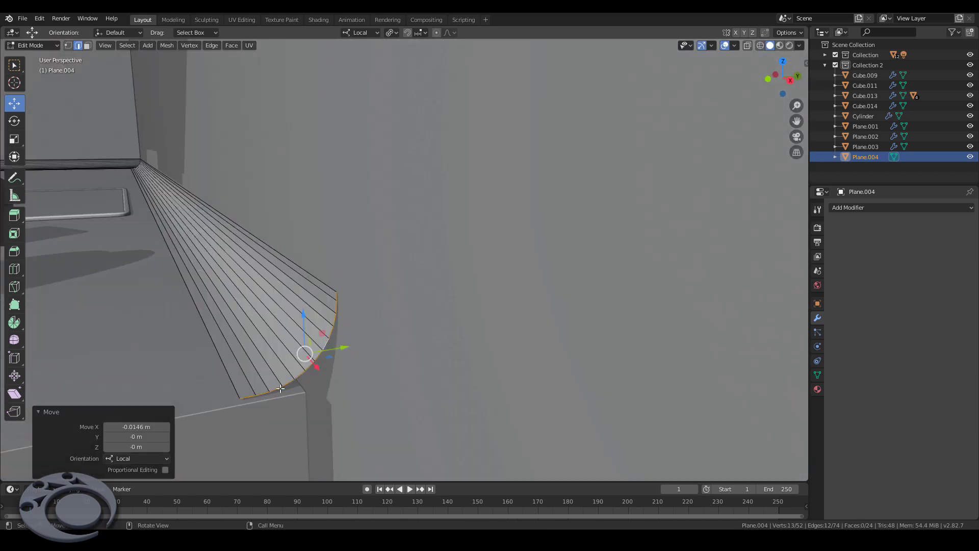
Step: In vertex mode, extrude the end corner vertex and fill a face with the second end vertex
click(68, 45)
click(256, 396)
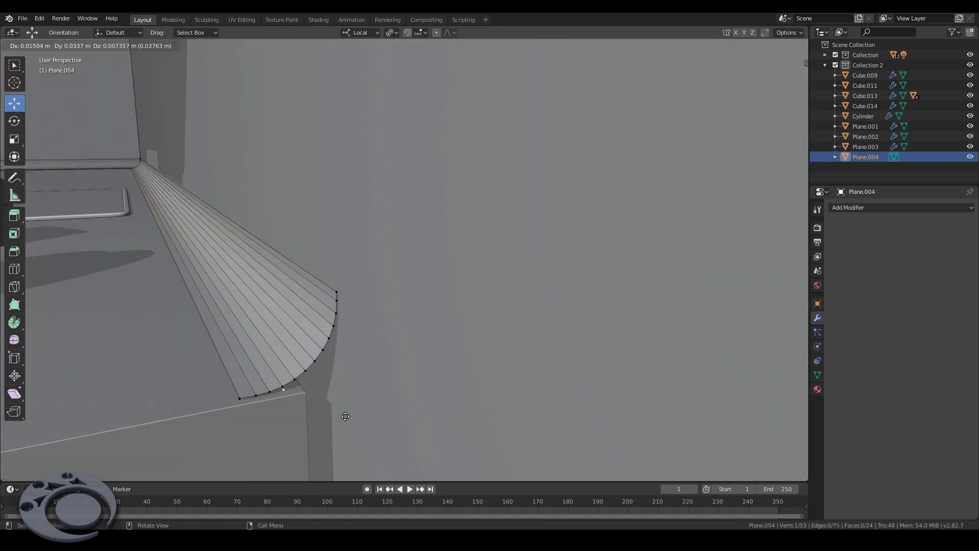
click(381, 401)
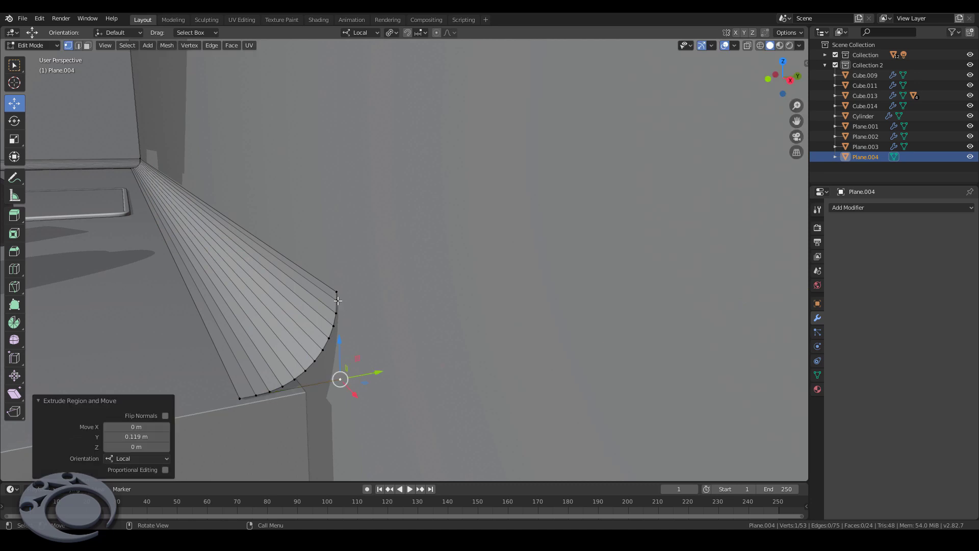
shift+click(337, 301)
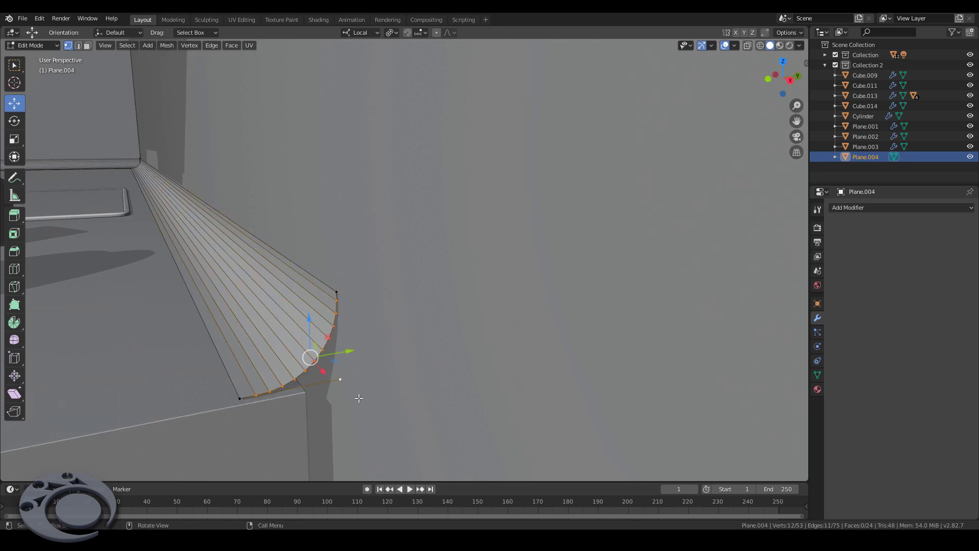
key(f)
key(KP_Decimal)
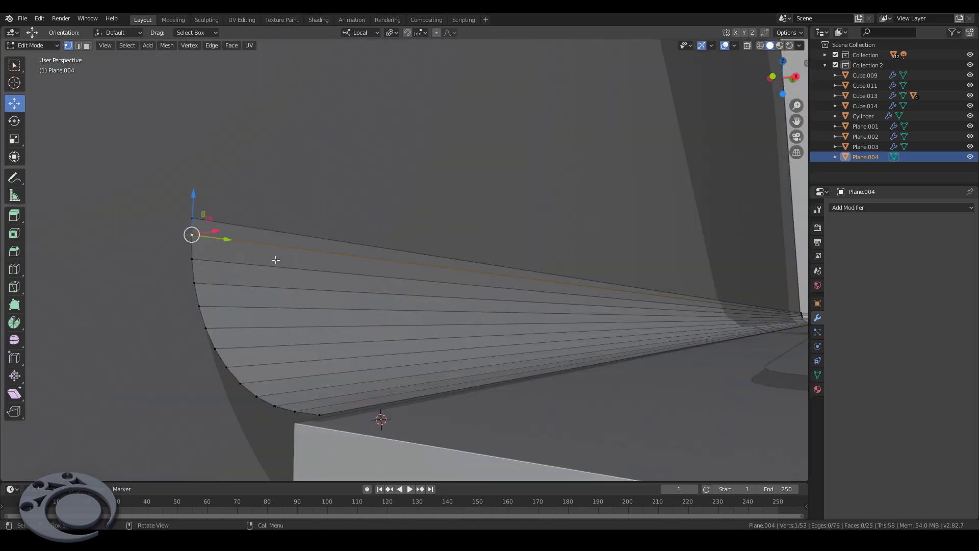
Step: Extrude another end vertex along Z and fill a face to cap the strip's open end
key(e)
key(z)
key(z)
click(295, 408)
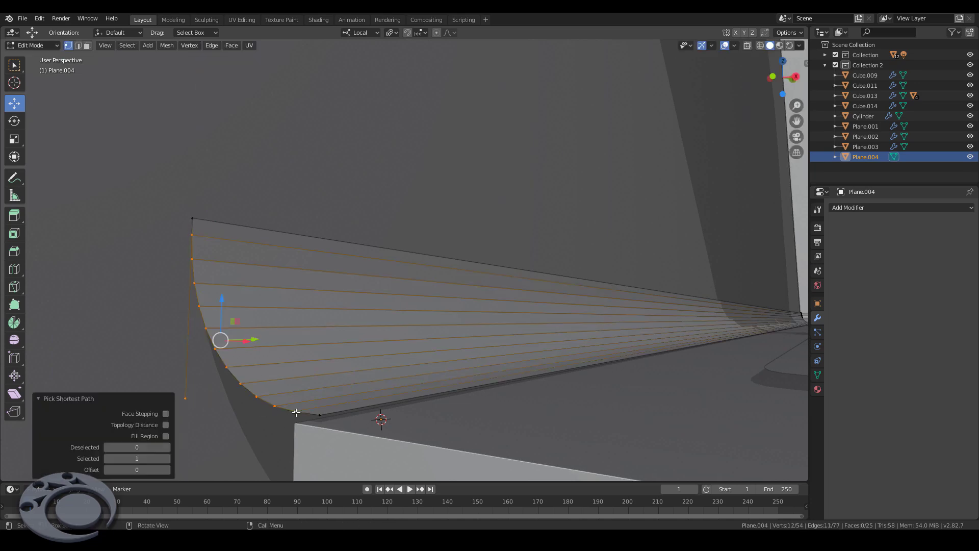
key(f)
key(Home)
key(KP_Decimal)
Step: In Object Mode, add a 30° Edge Split modifier to the Plane.004 trim and view the whole kitchen
key(Tab)
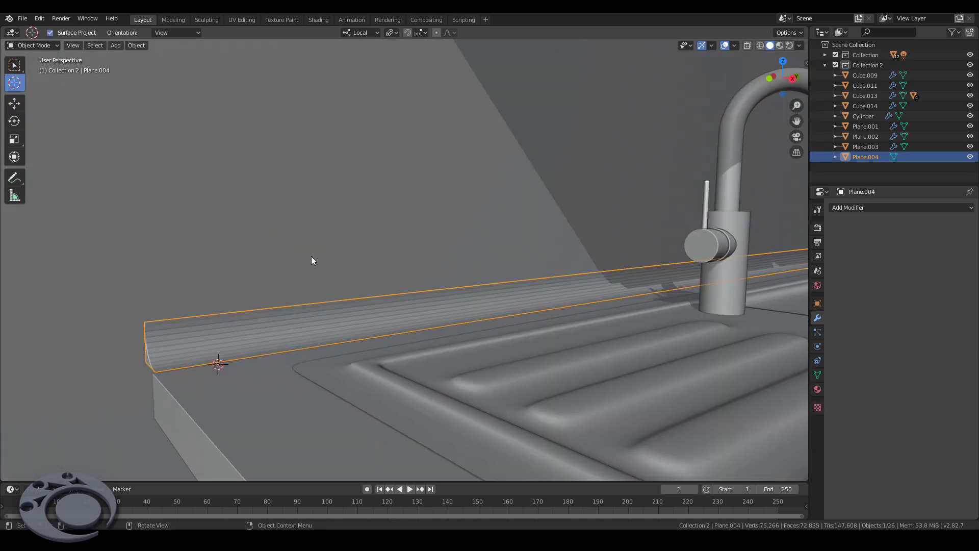
click(867, 207)
click(773, 287)
key(Home)
middle_drag(195, 319, 335, 345)
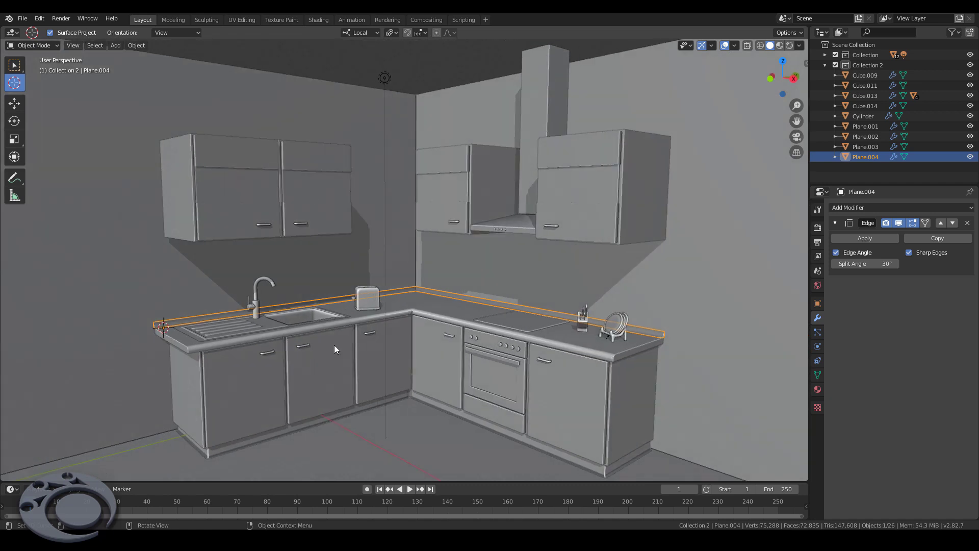
scroll(344, 402, up, 2)
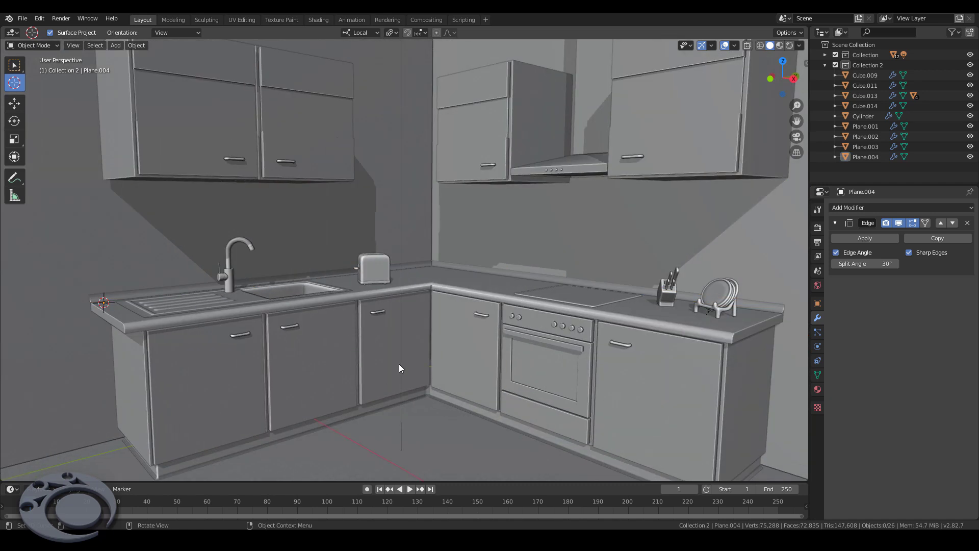